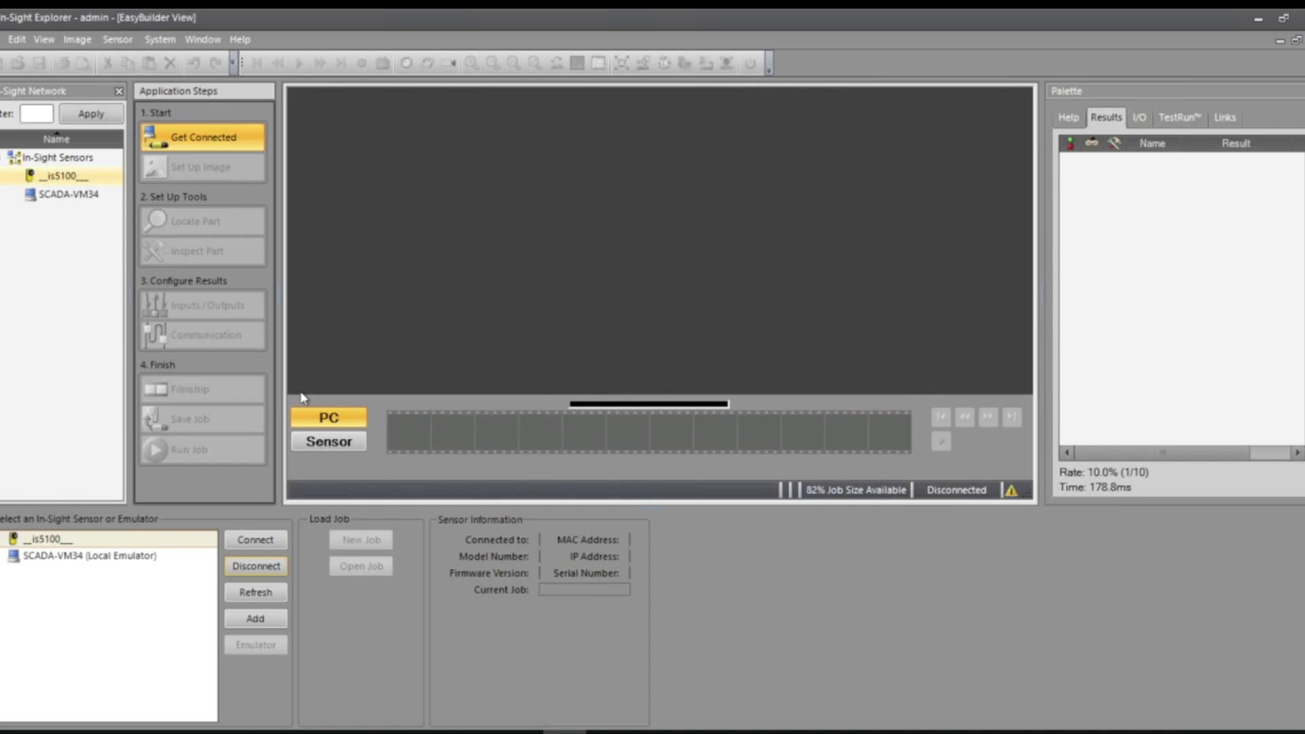
Check the is5100 sensor's network settings, then connect to the is5100 sensor
left_click(267, 618)
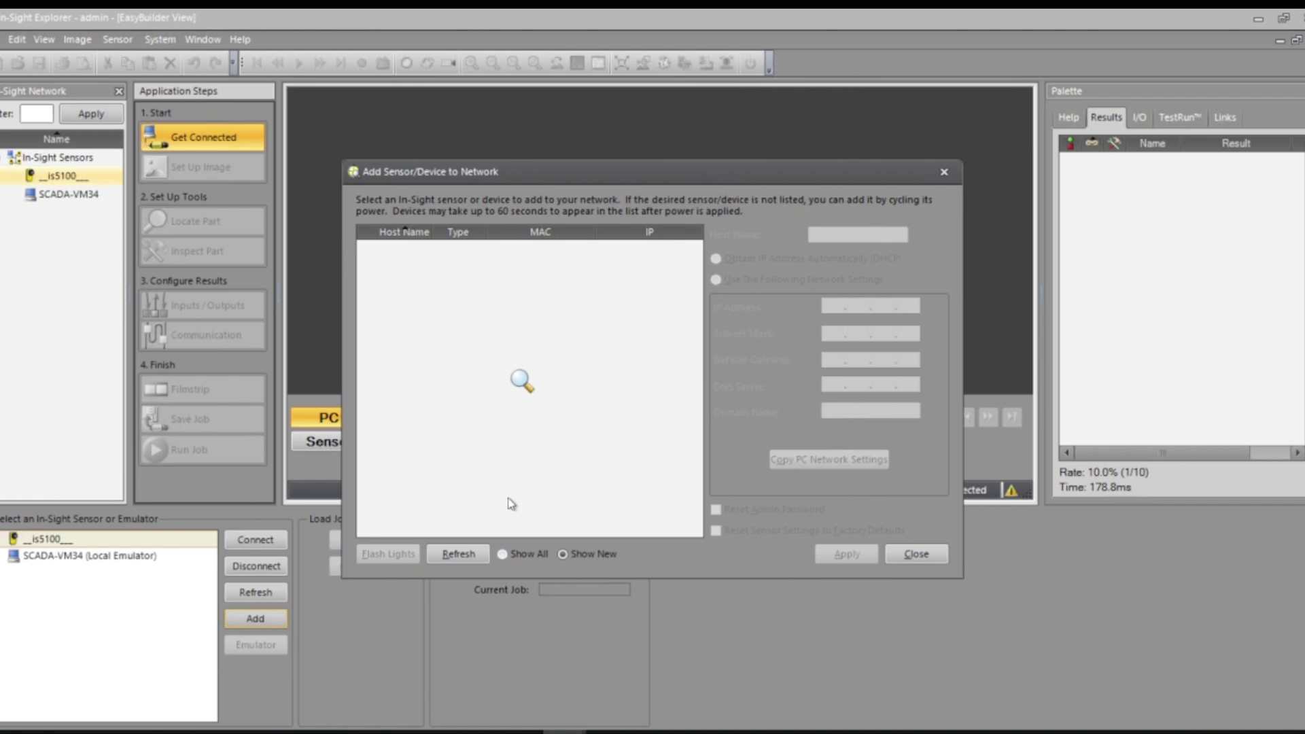
left_click(533, 556)
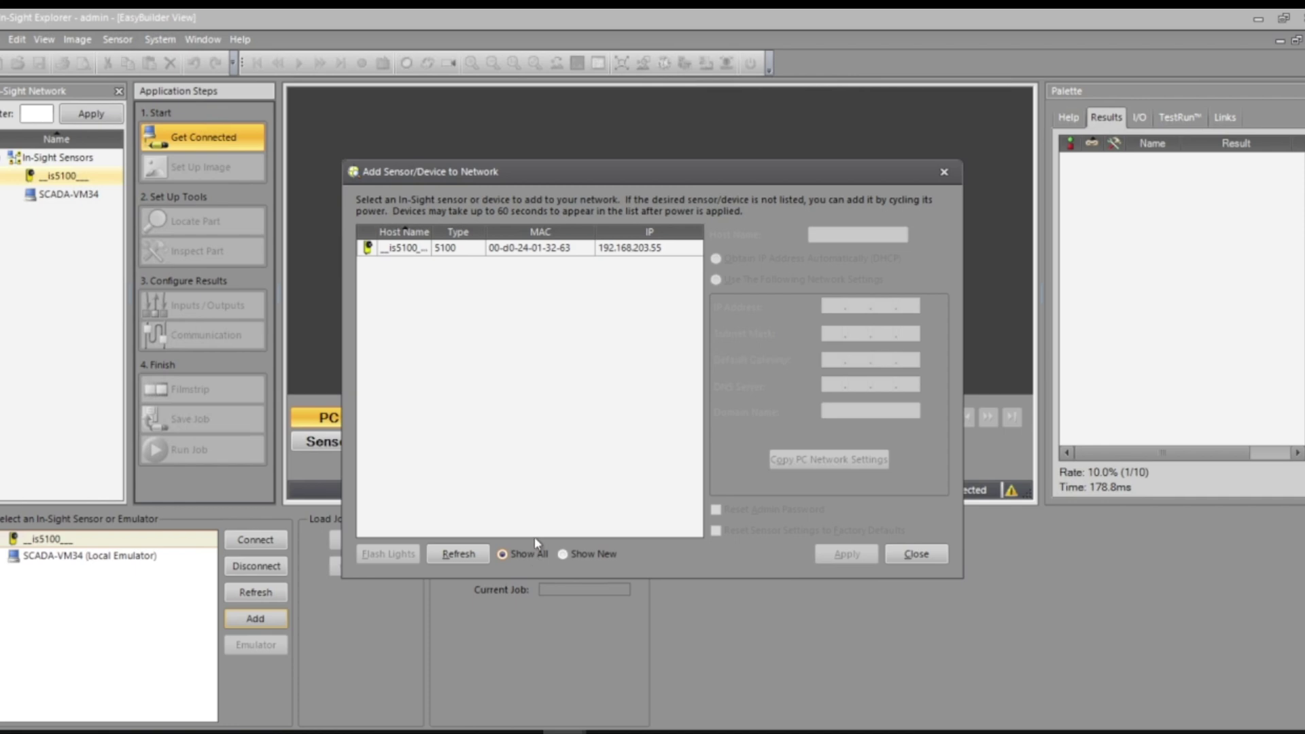
left_click(566, 249)
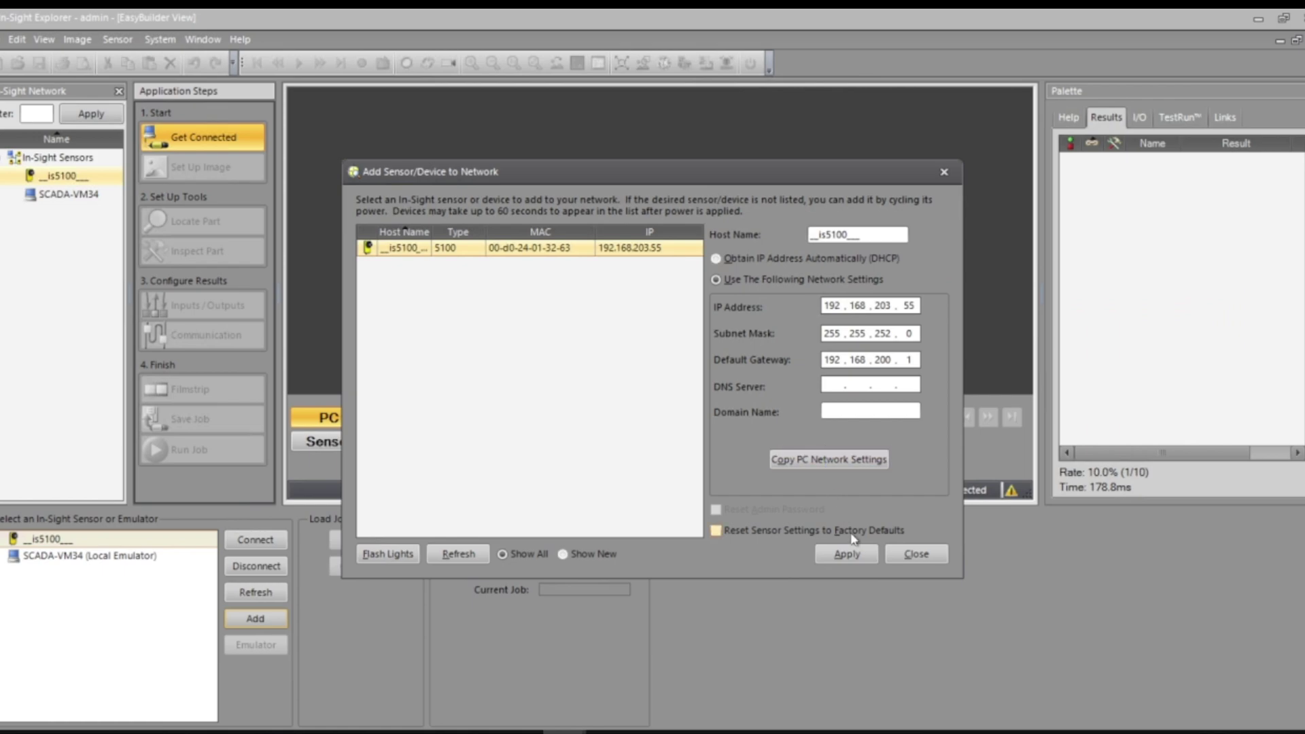
left_click(920, 555)
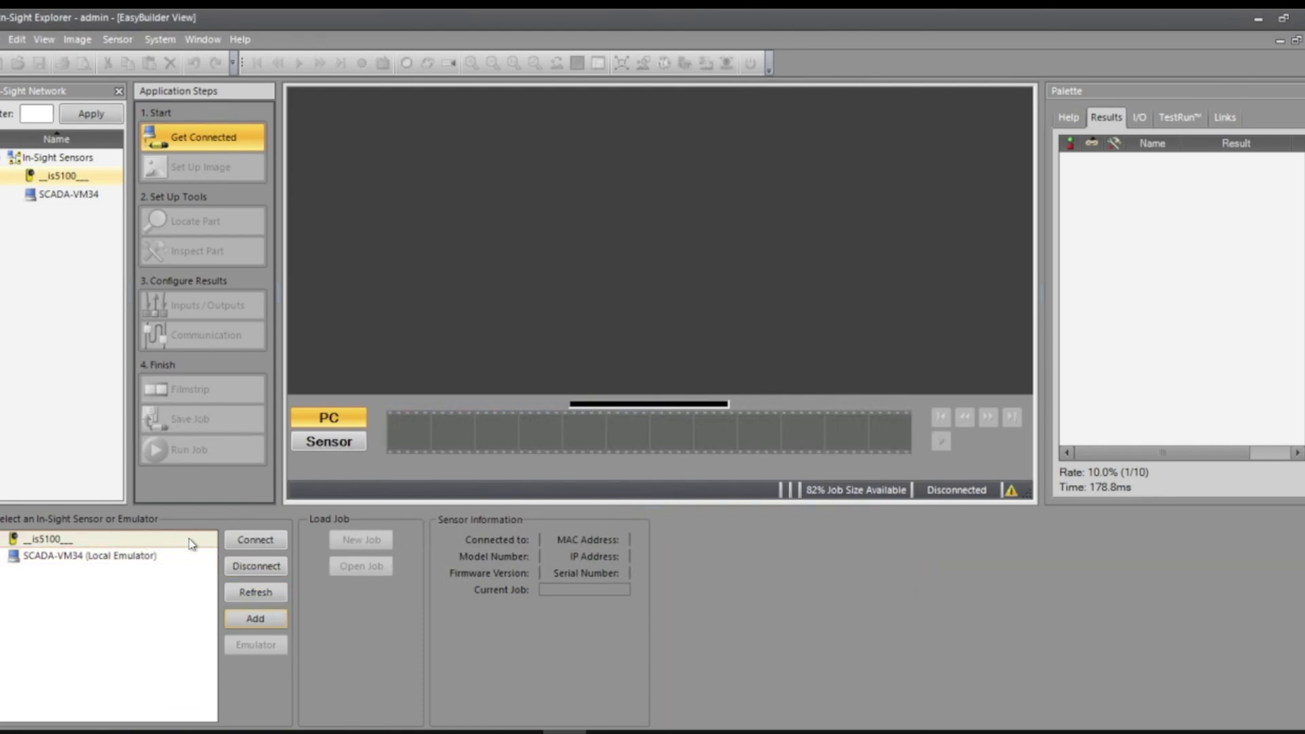
left_click(264, 542)
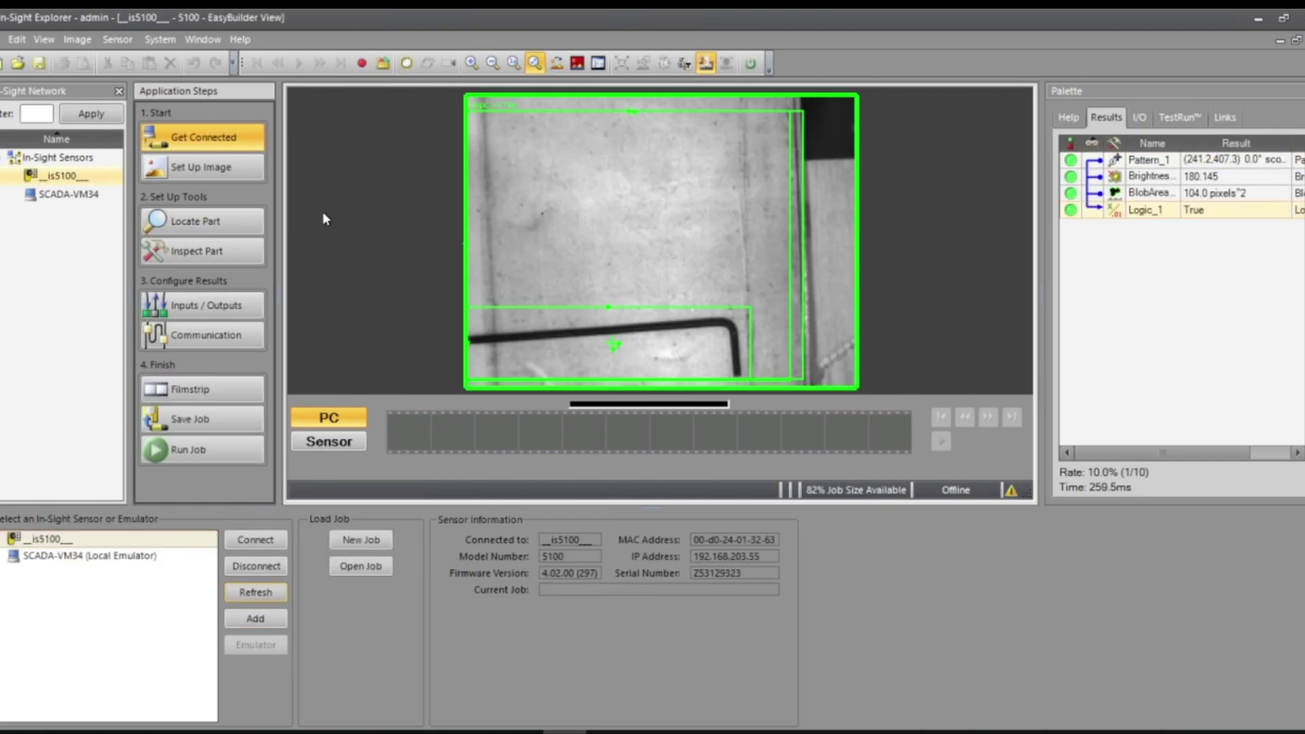
Start a new empty job and confirm clearing the current job's data
left_click(211, 178)
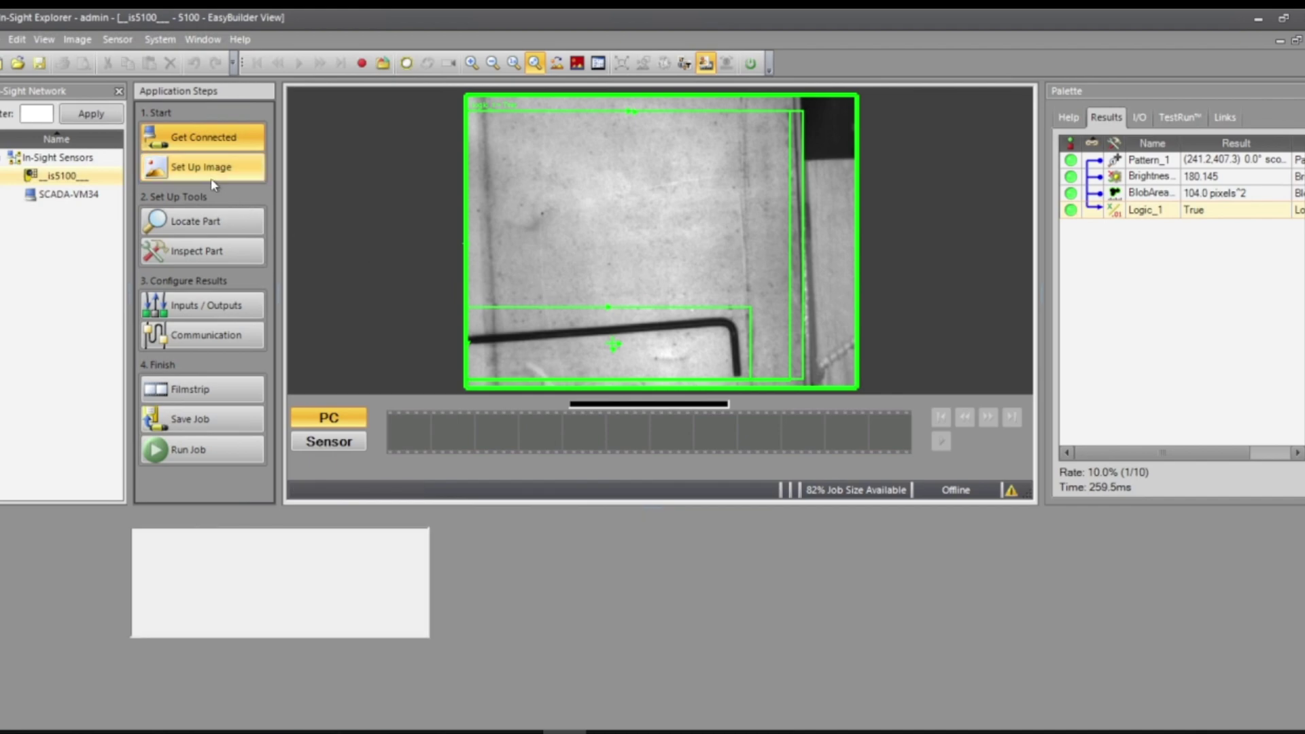
left_click(6, 63)
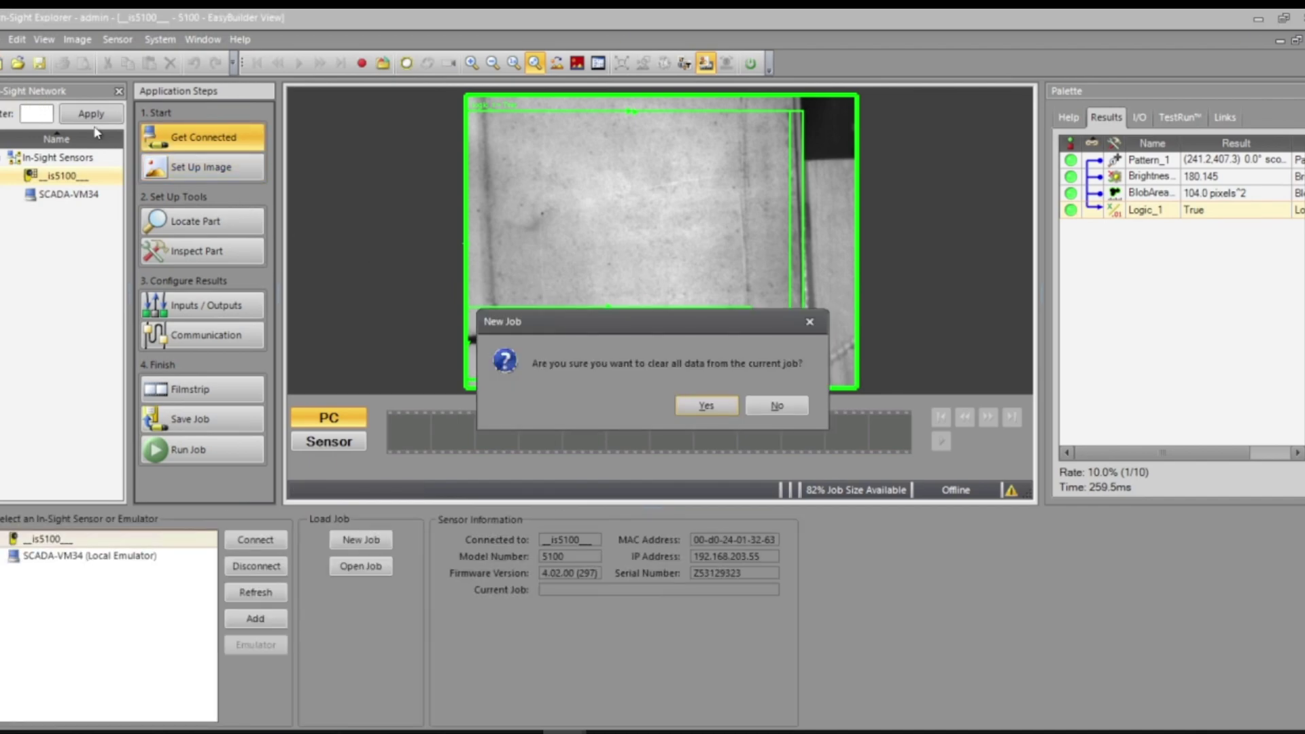
left_click(711, 405)
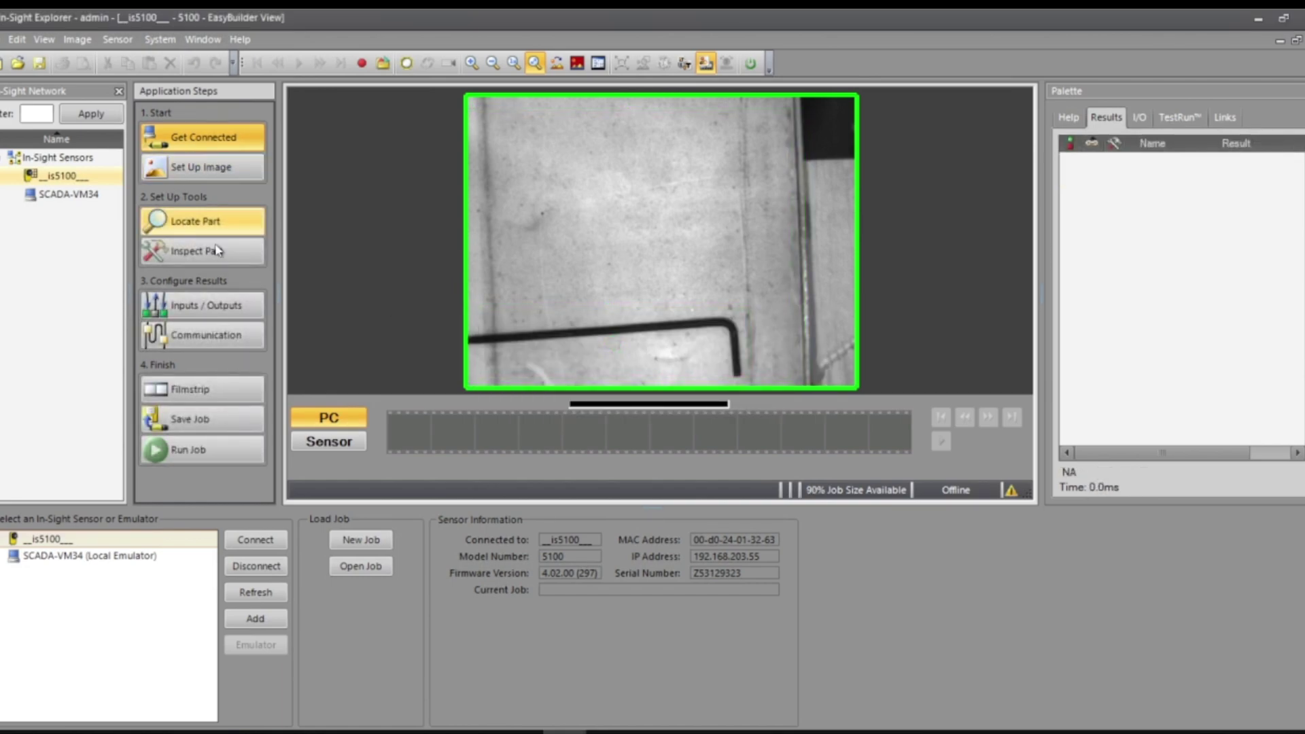
In Set Up Image, run live video, stop it and acquire several images
left_click(219, 171)
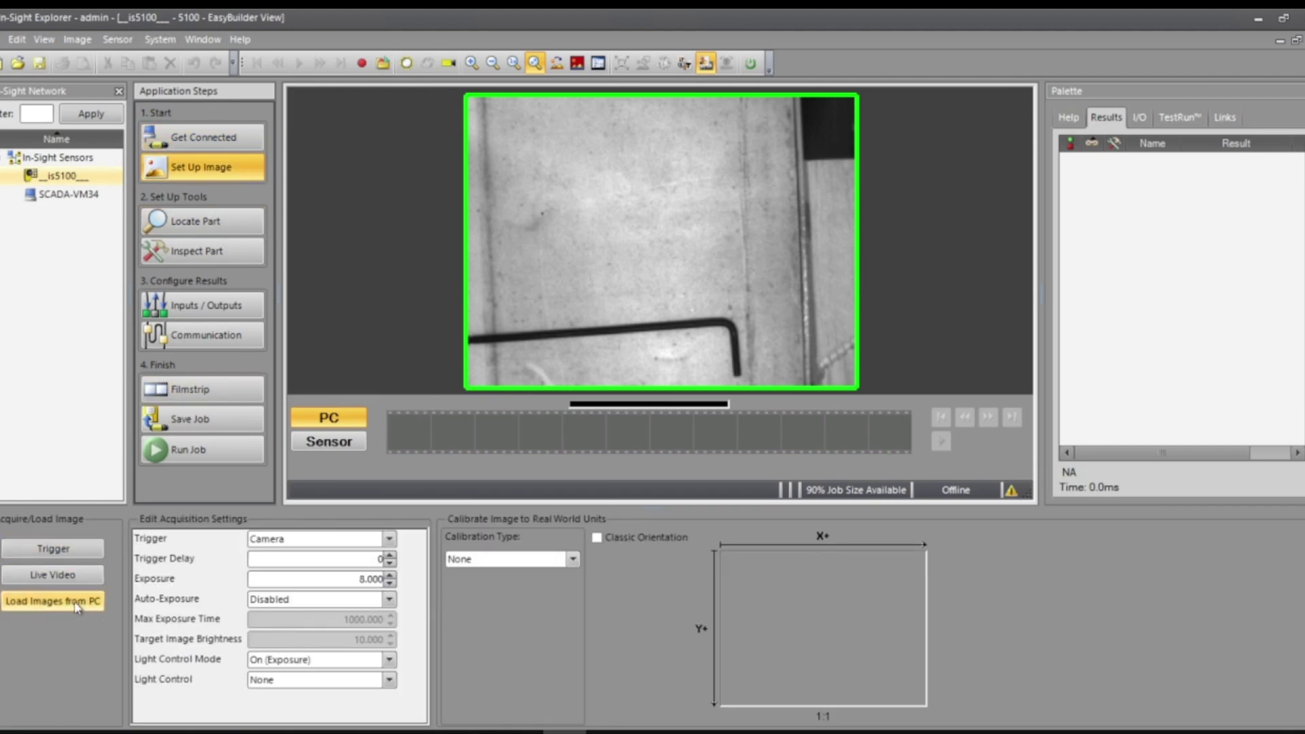
left_click(76, 577)
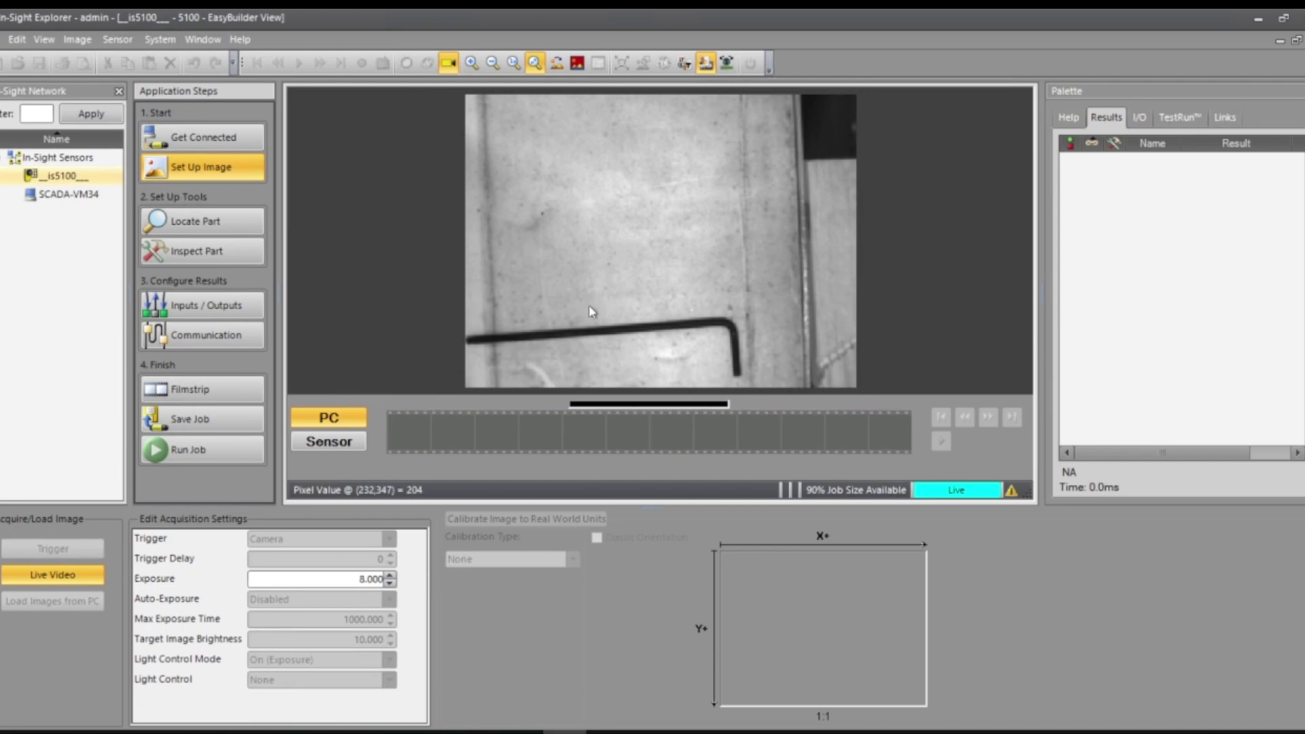
left_click(68, 577)
left_click(68, 551)
double_click(68, 556)
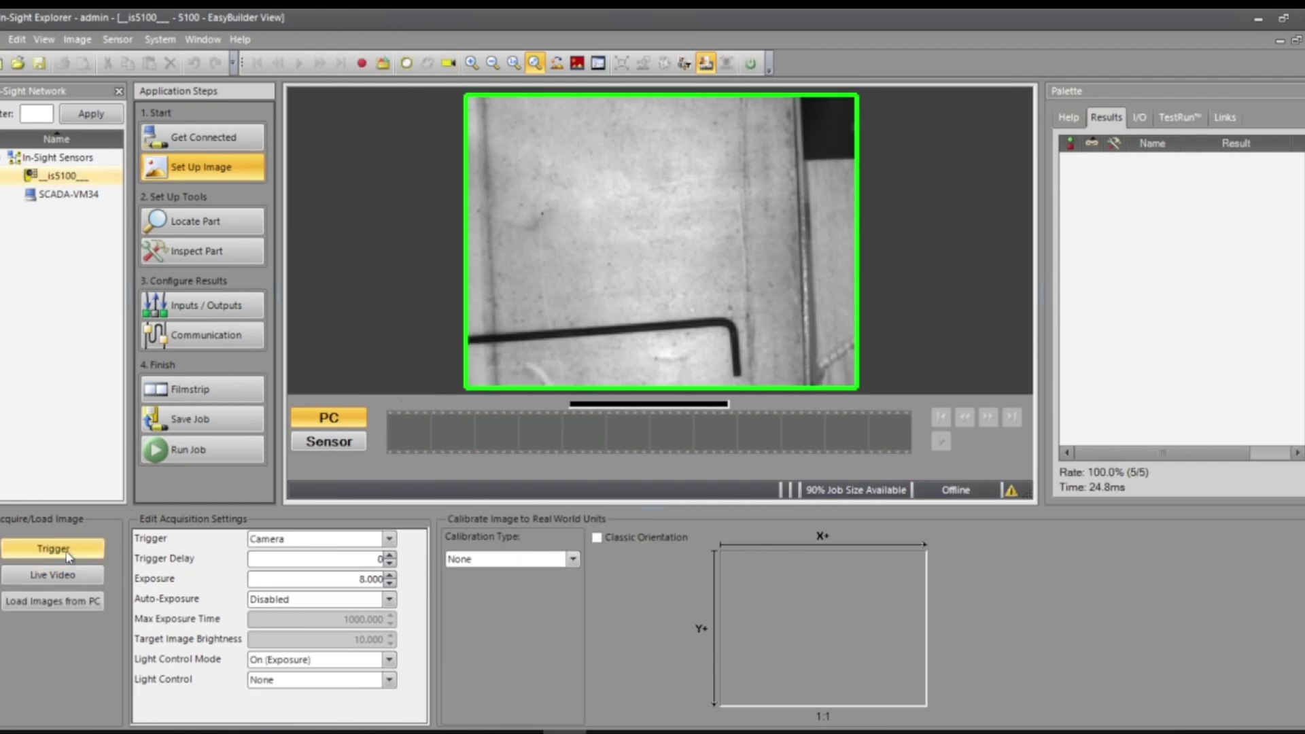
Try the Continuous, External, Manual and Network trigger modes, leaving the trigger on Camera
left_click(301, 540)
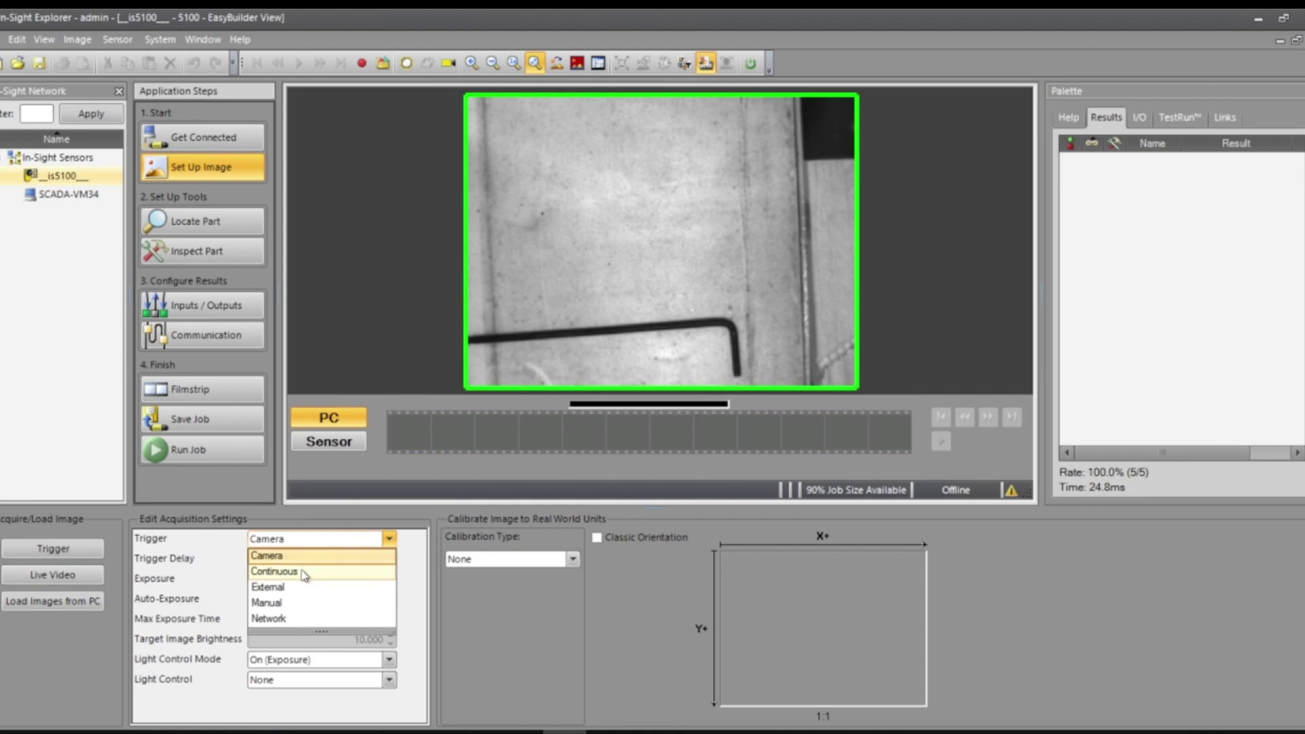
left_click(304, 574)
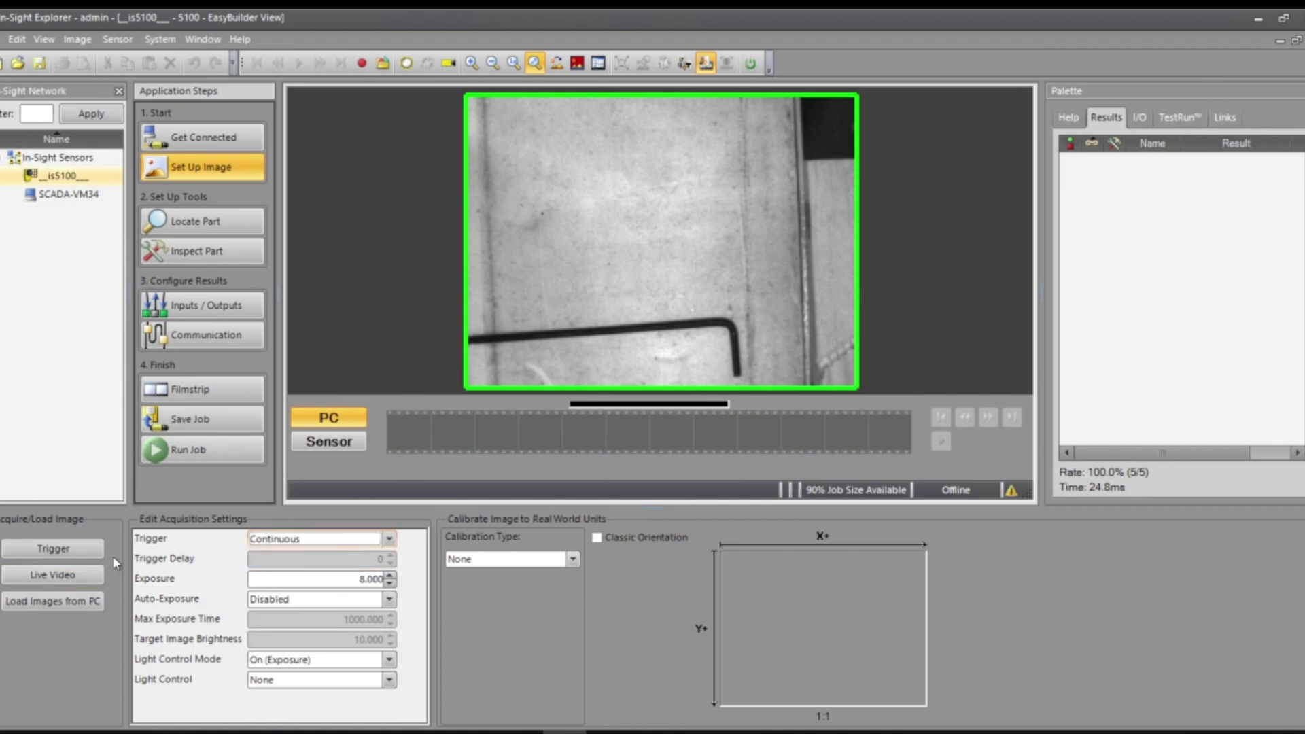
left_click(93, 557)
left_click(295, 542)
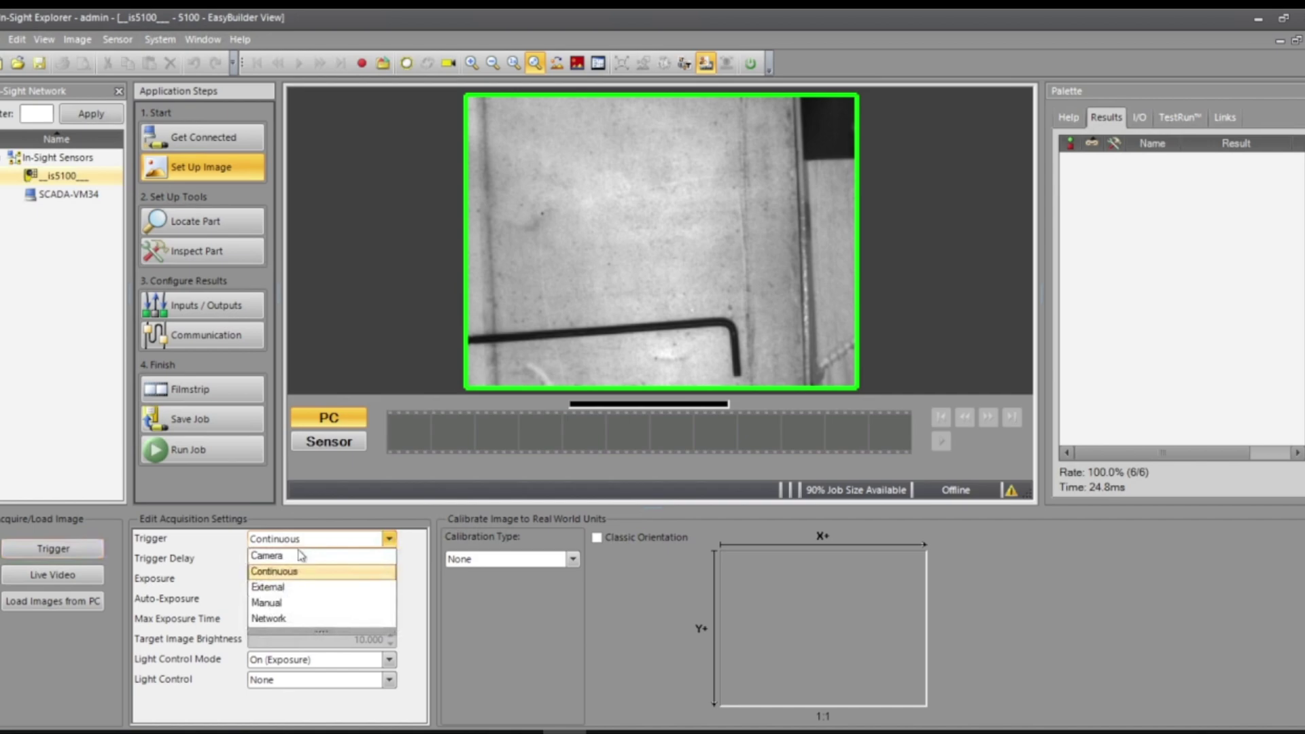
left_click(294, 588)
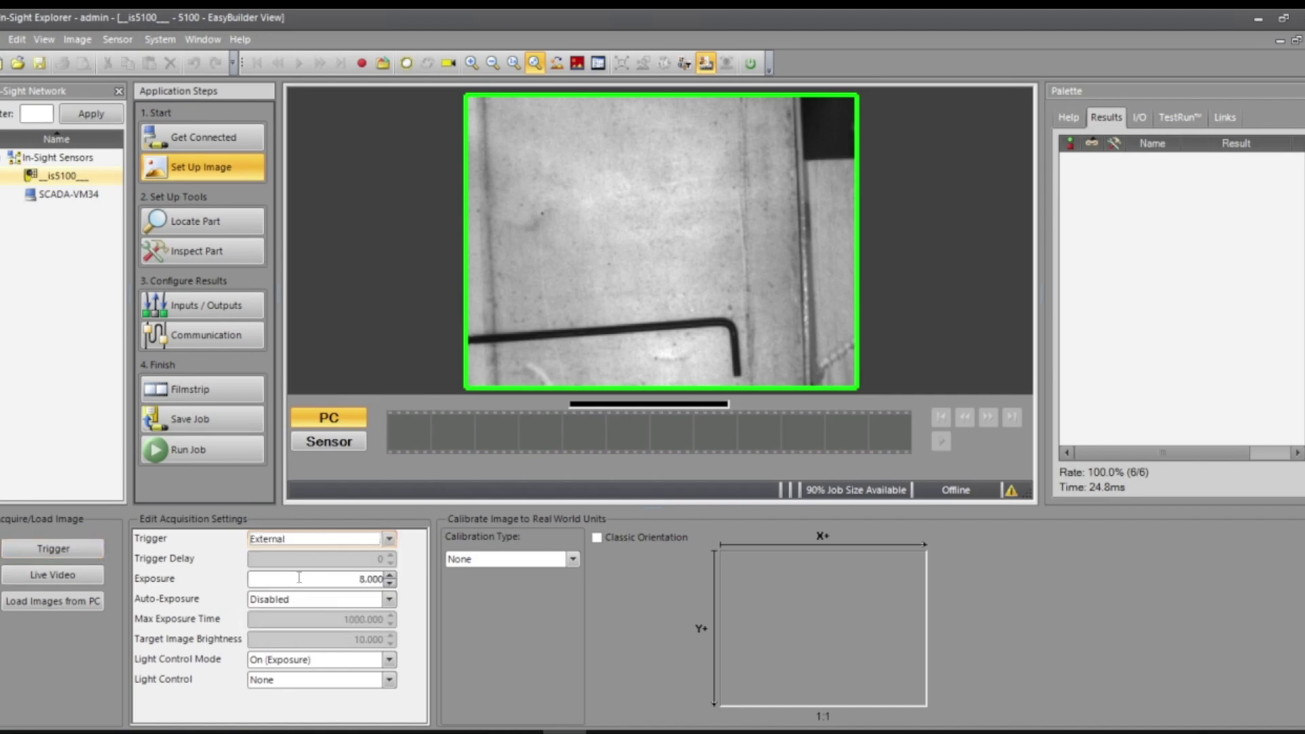
left_click(328, 544)
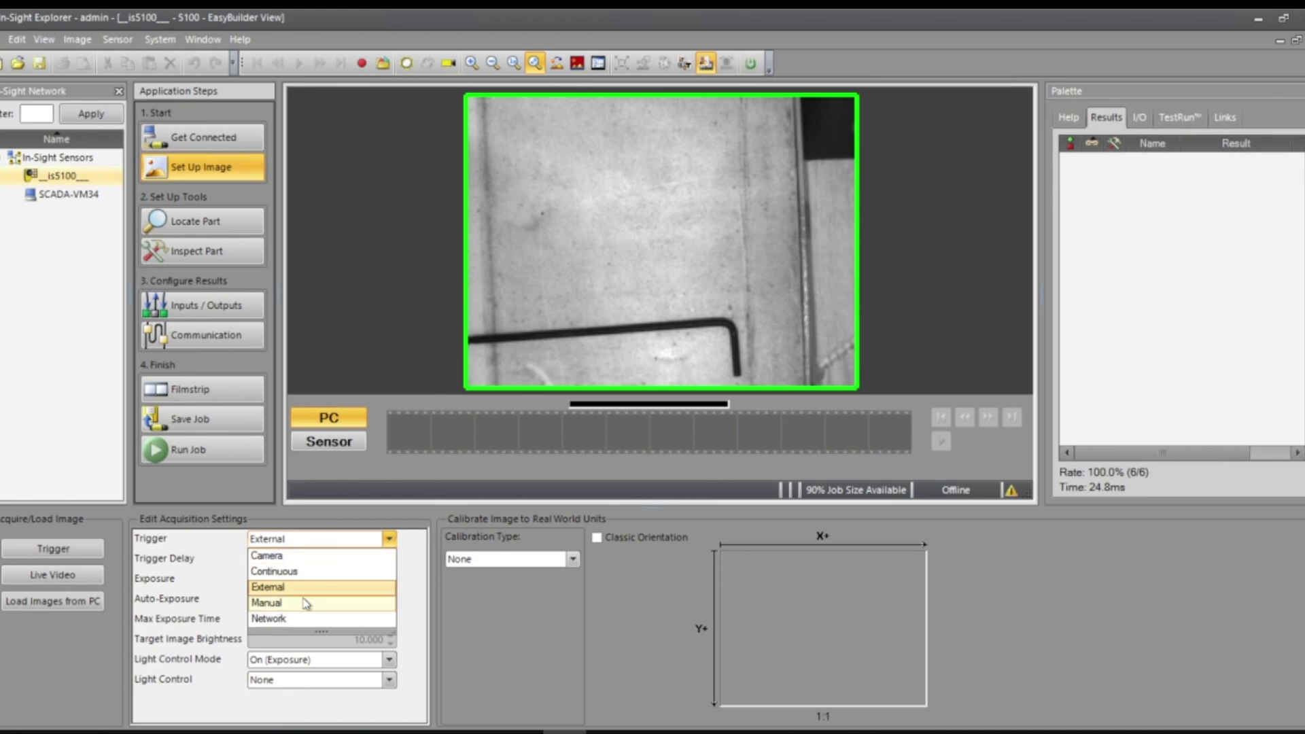
left_click(333, 601)
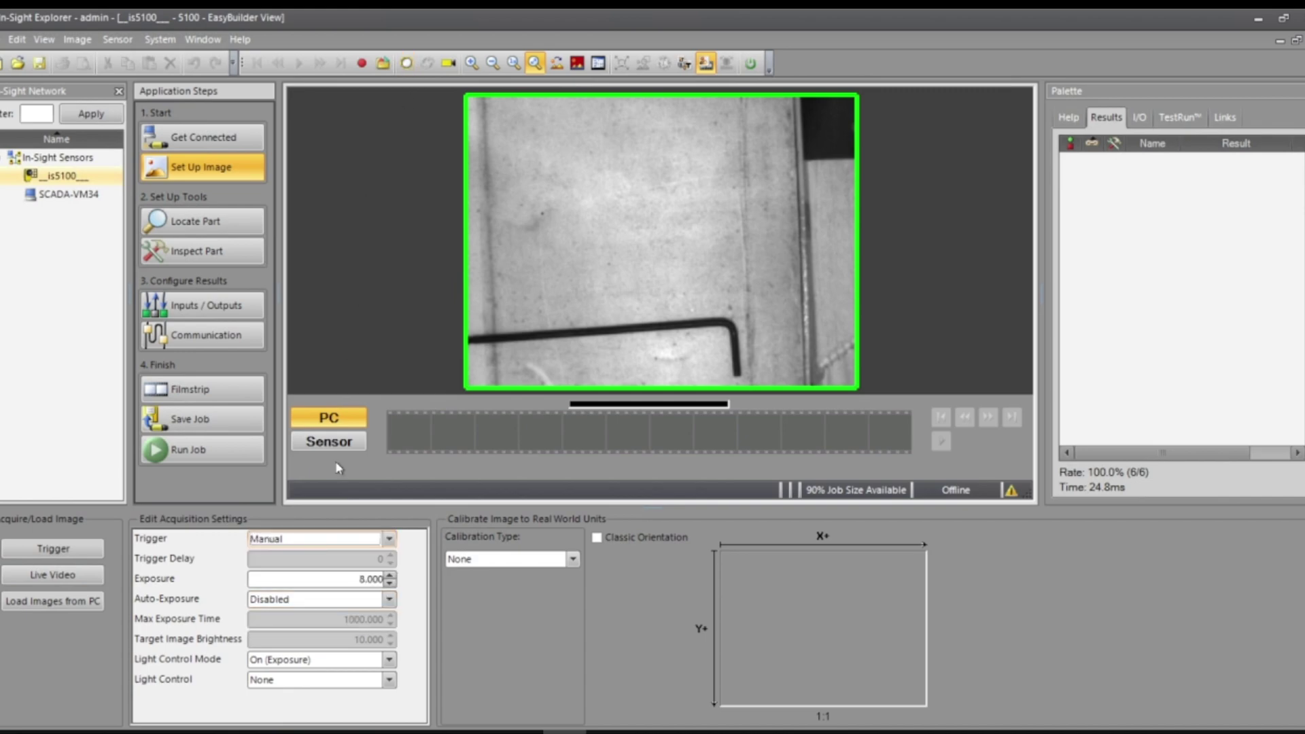
left_click(318, 541)
left_click(283, 619)
left_click(284, 544)
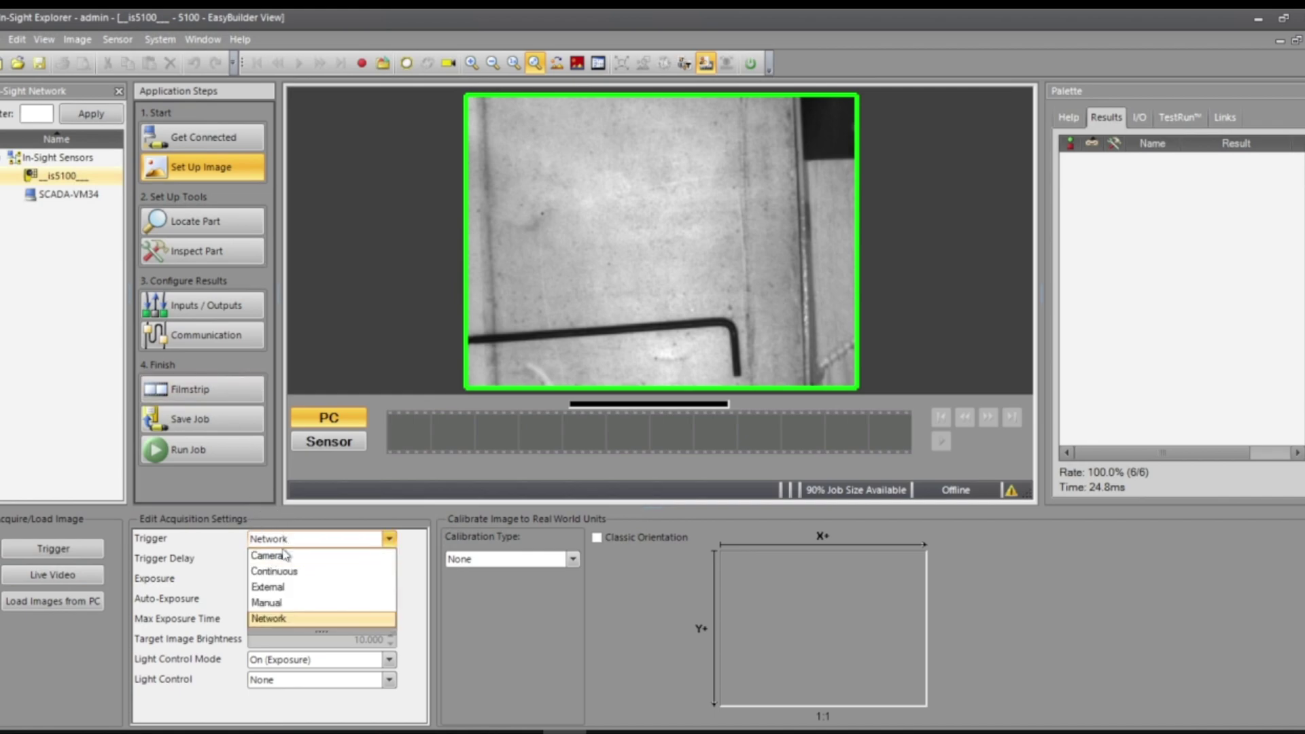
key("Escape")
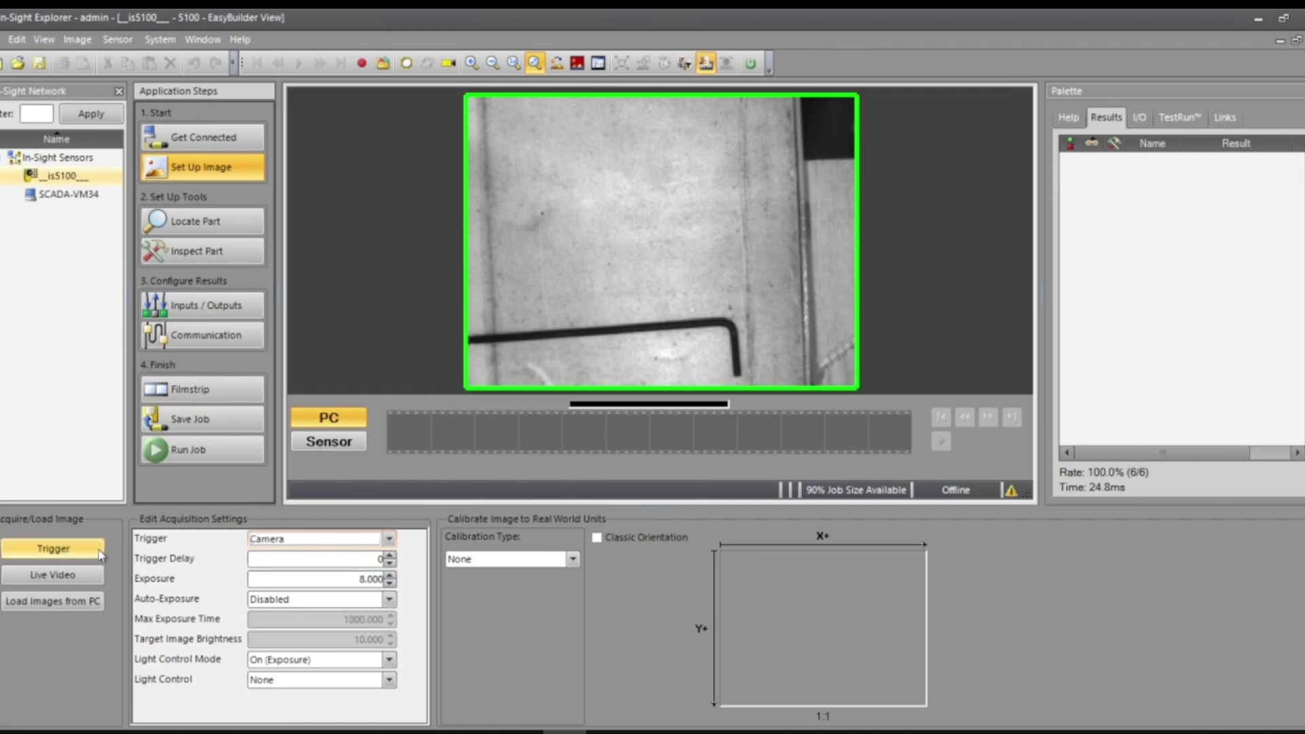
In Locate Part, add a Pattern tool from the Location Tools
left_click(213, 233)
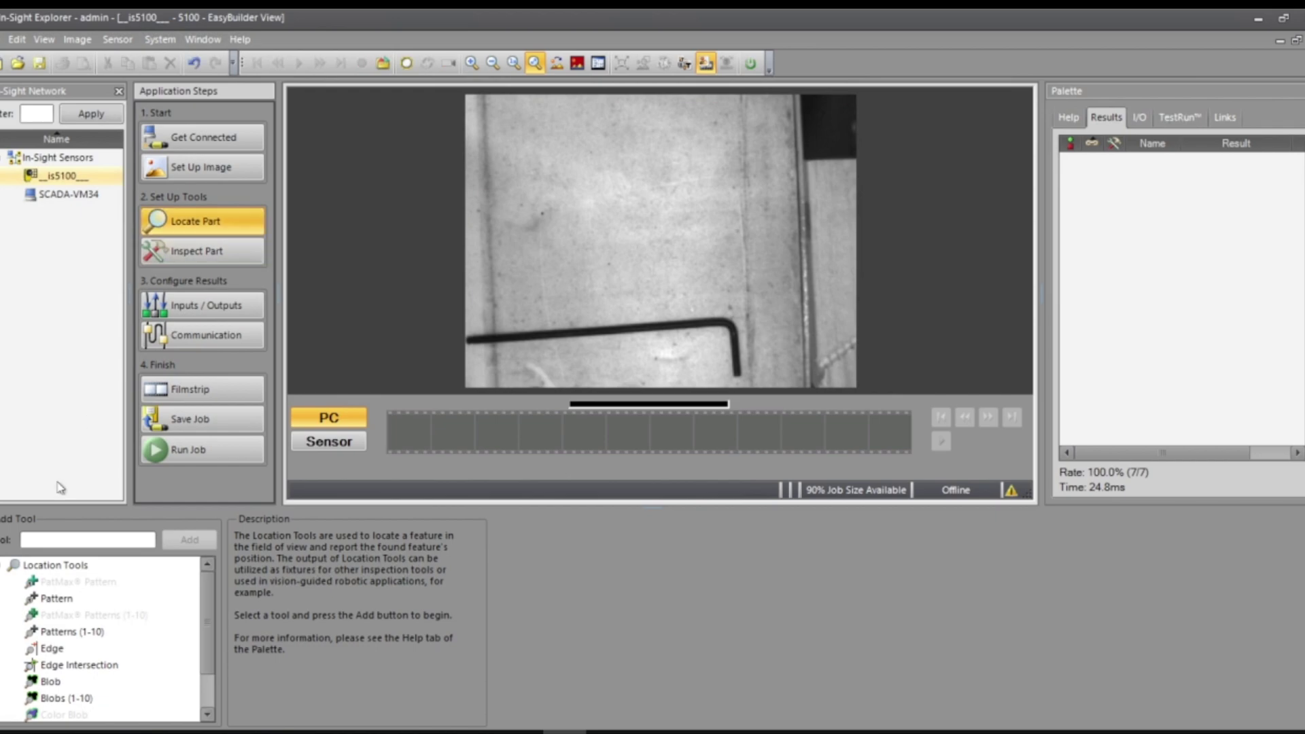
left_click(56, 570)
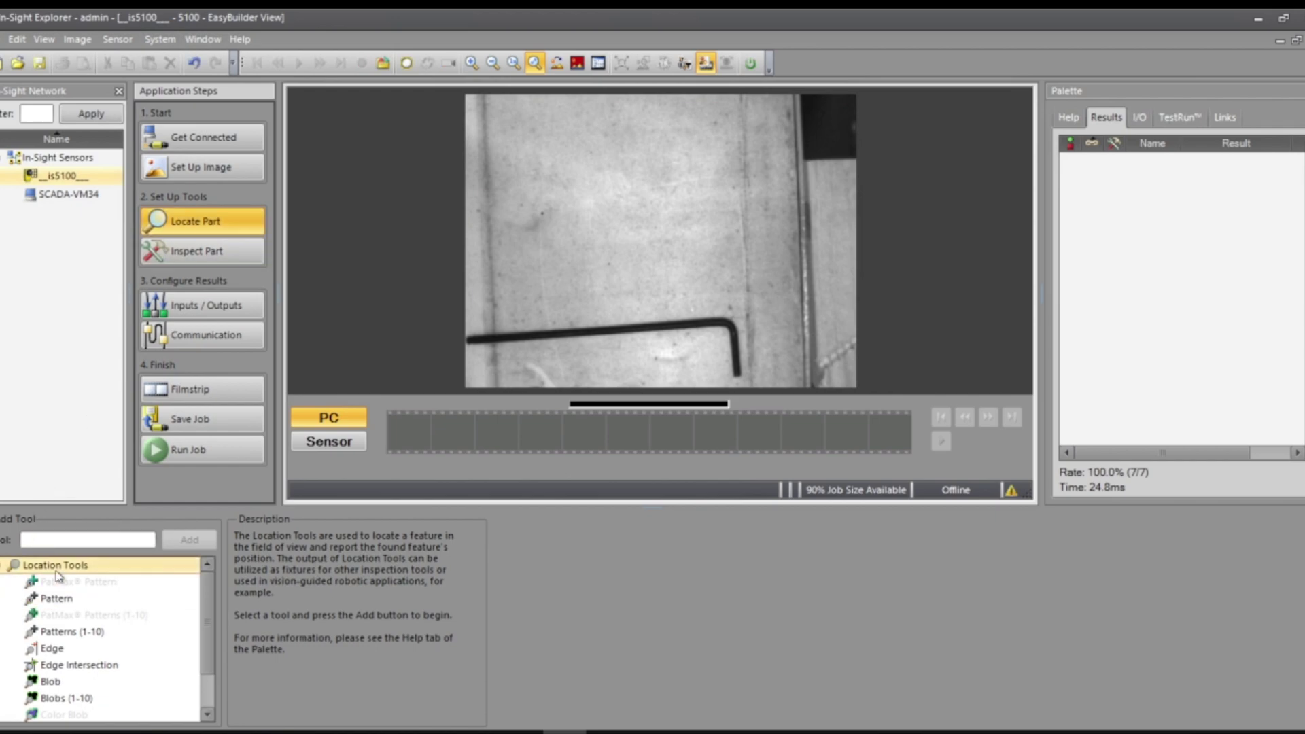
scroll(57, 602, "down", 1)
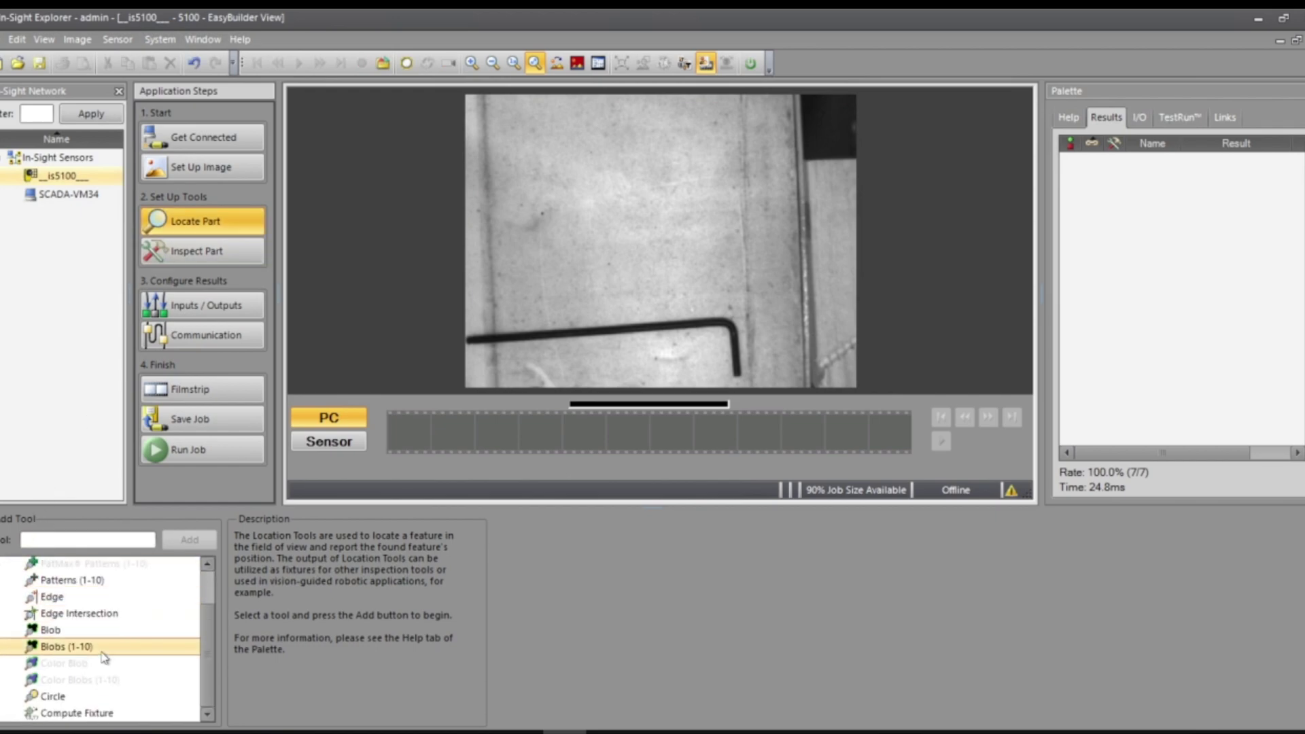
scroll(119, 649, "up", 1)
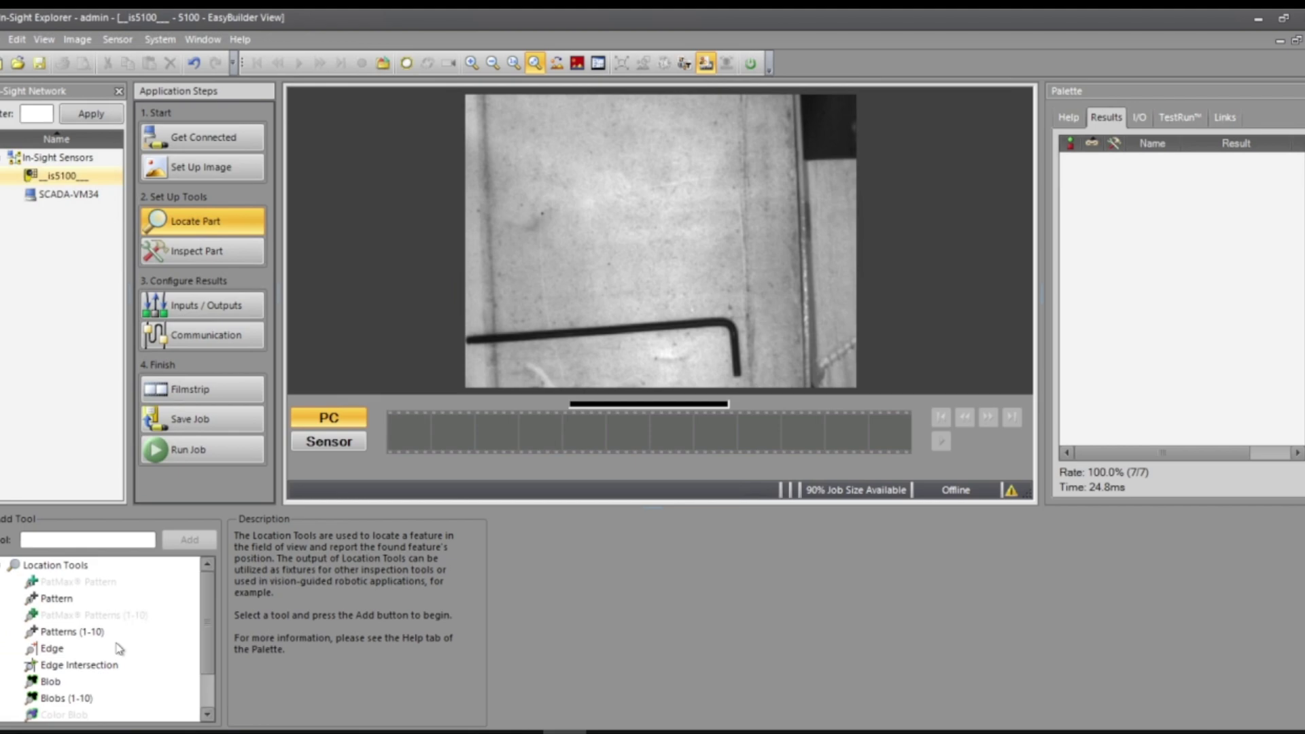
left_click(119, 594)
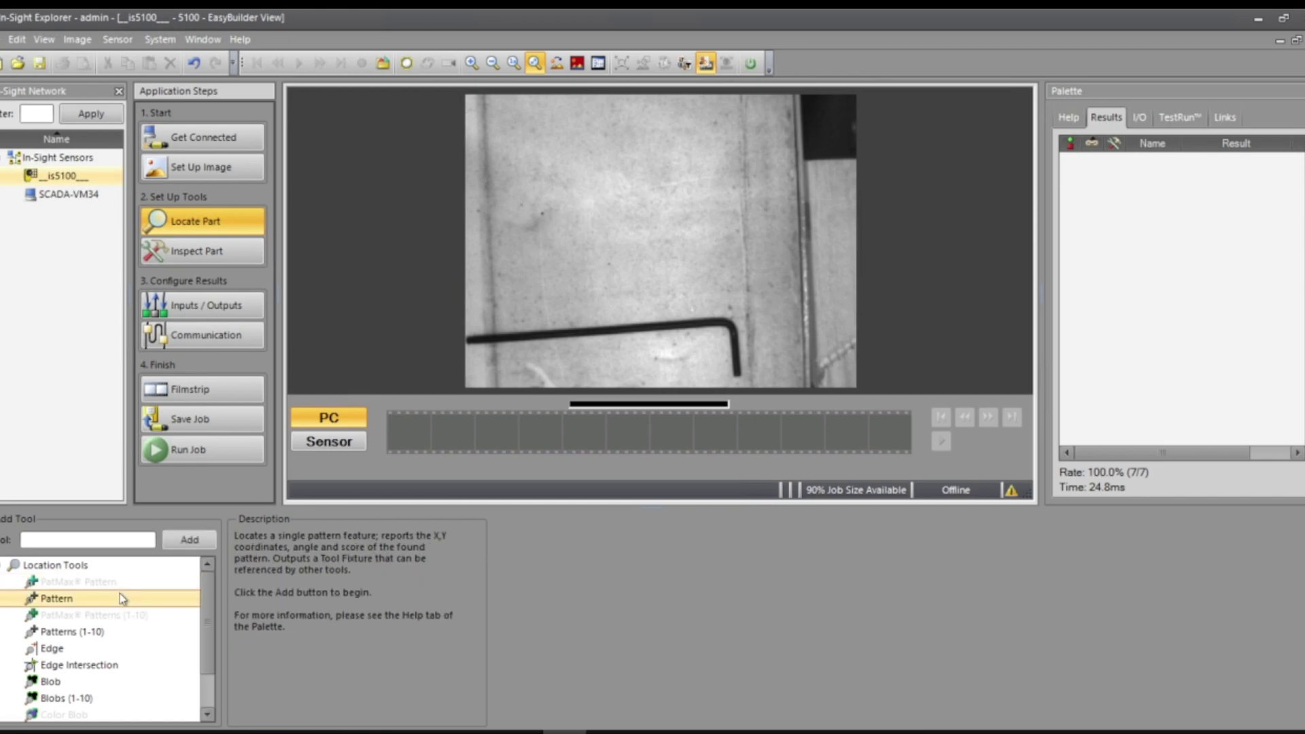
left_click(193, 542)
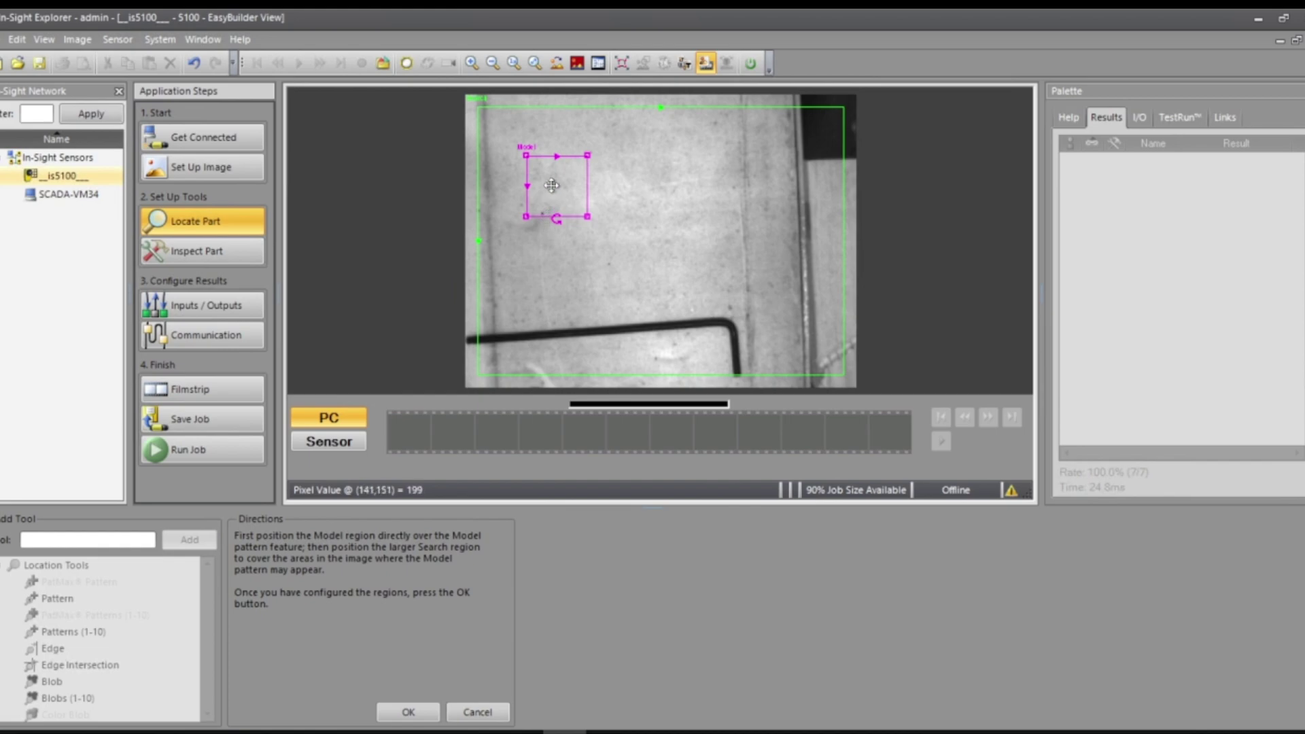
Fit the model region over the bent rod, narrow the search region, and create Pattern_1
left_click_drag(545, 185, 768, 340)
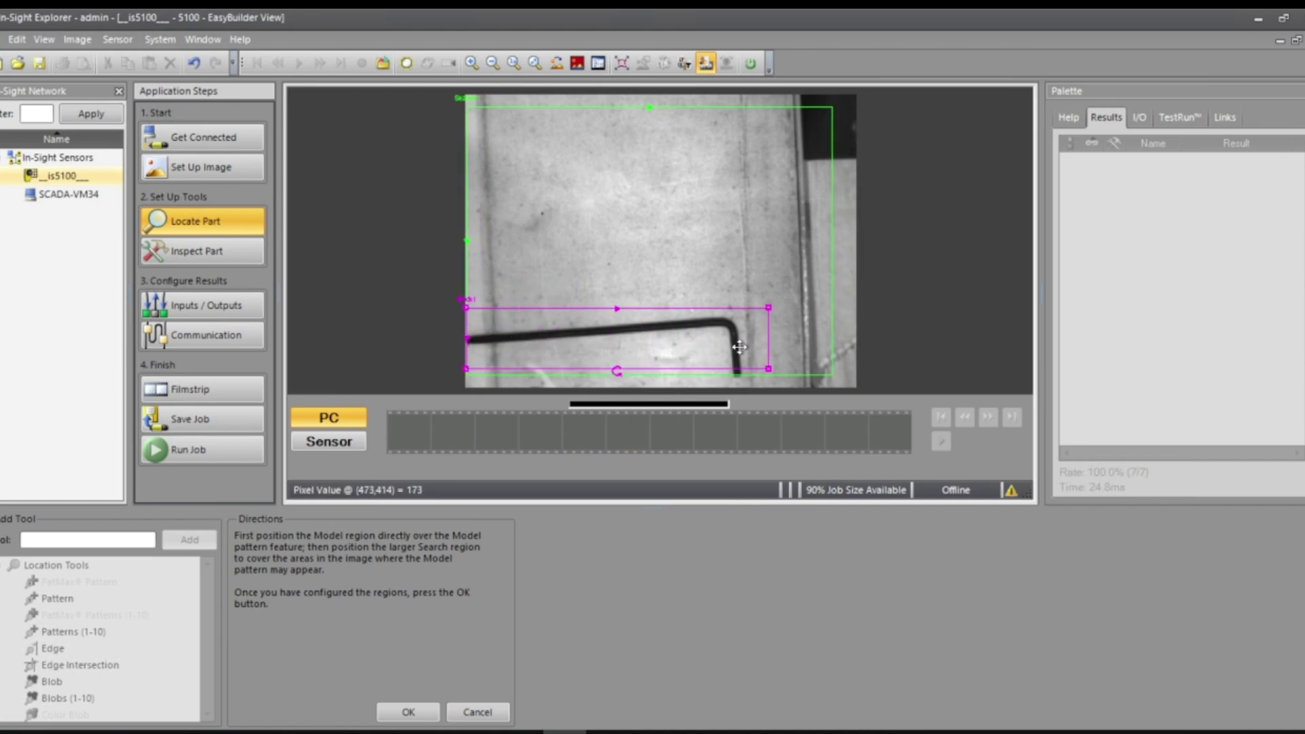
left_click_drag(631, 370, 630, 376)
left_click_drag(637, 307, 637, 309)
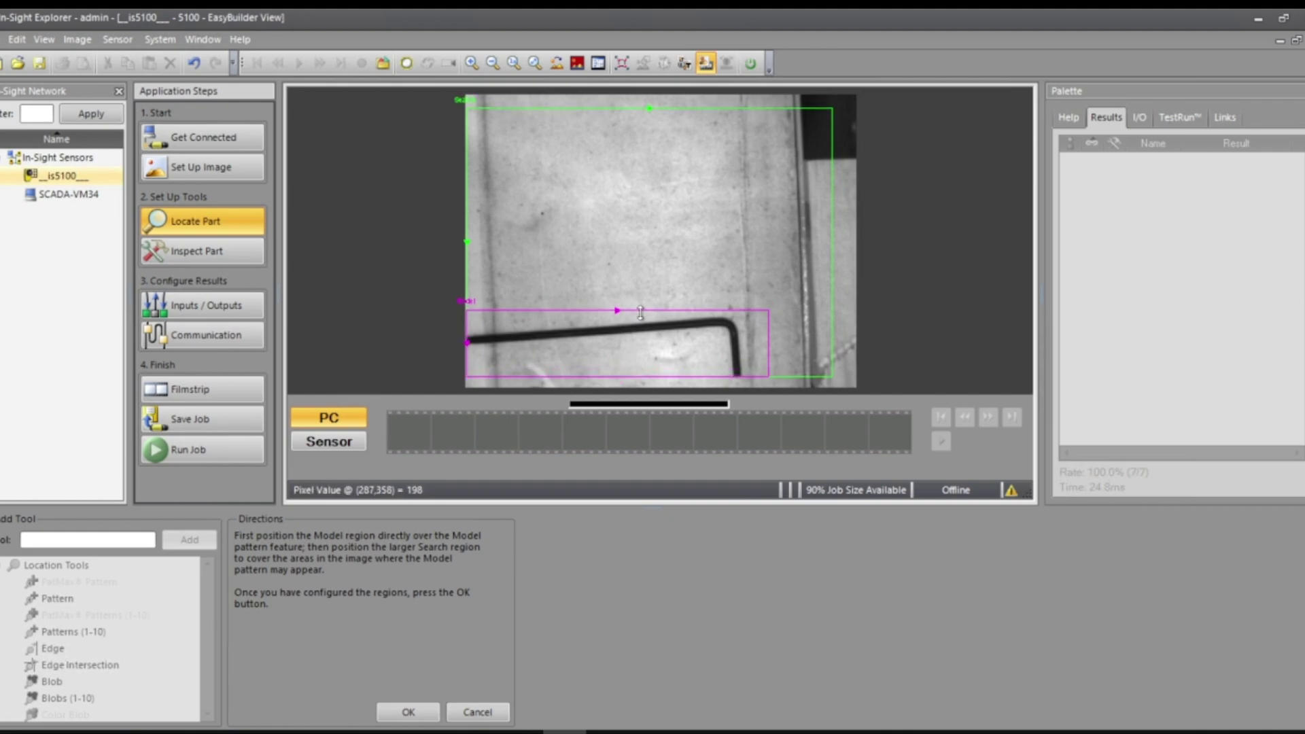
left_click(833, 203)
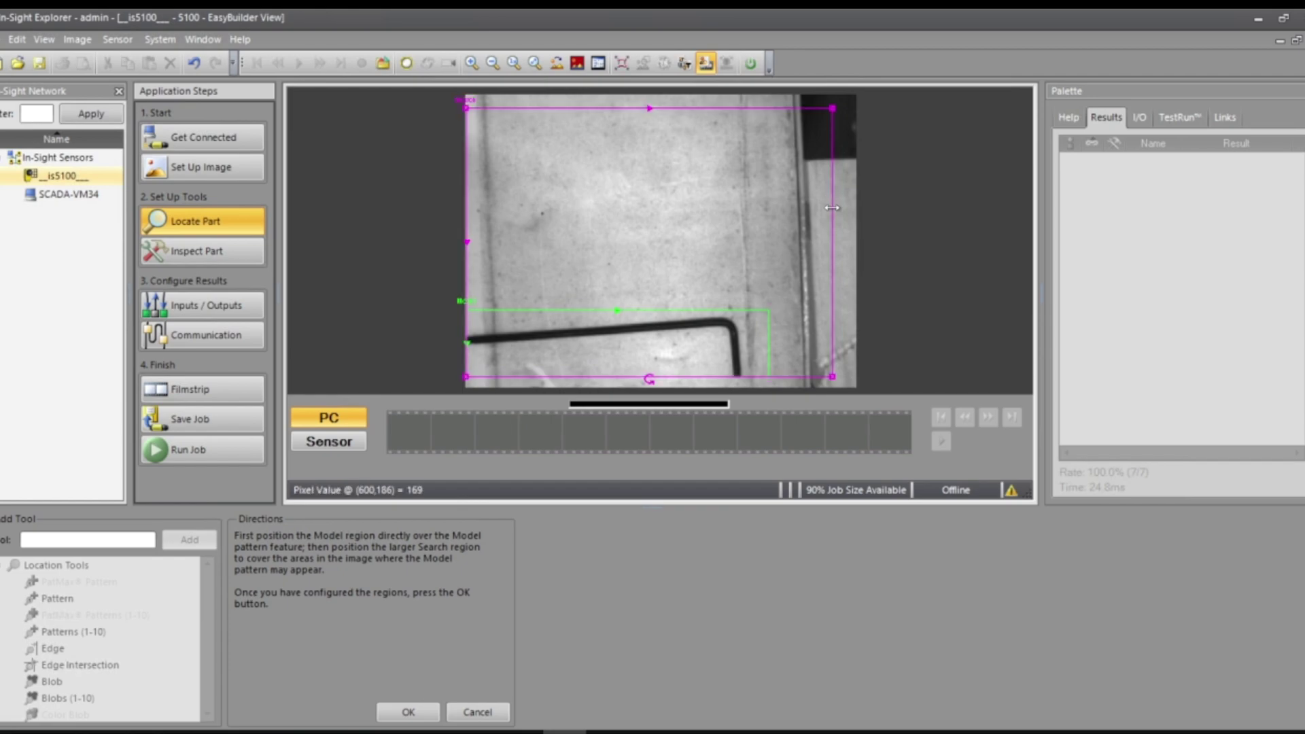
left_click_drag(832, 208, 800, 227)
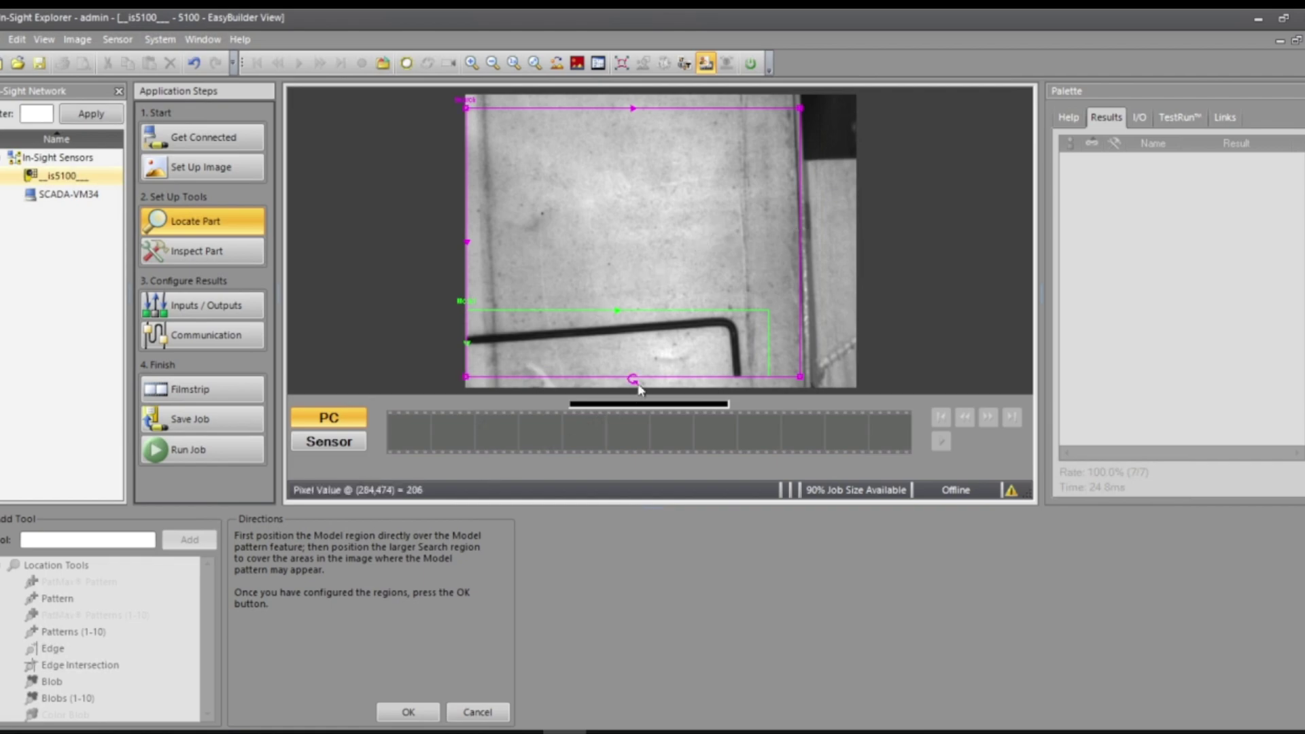
left_click(420, 712)
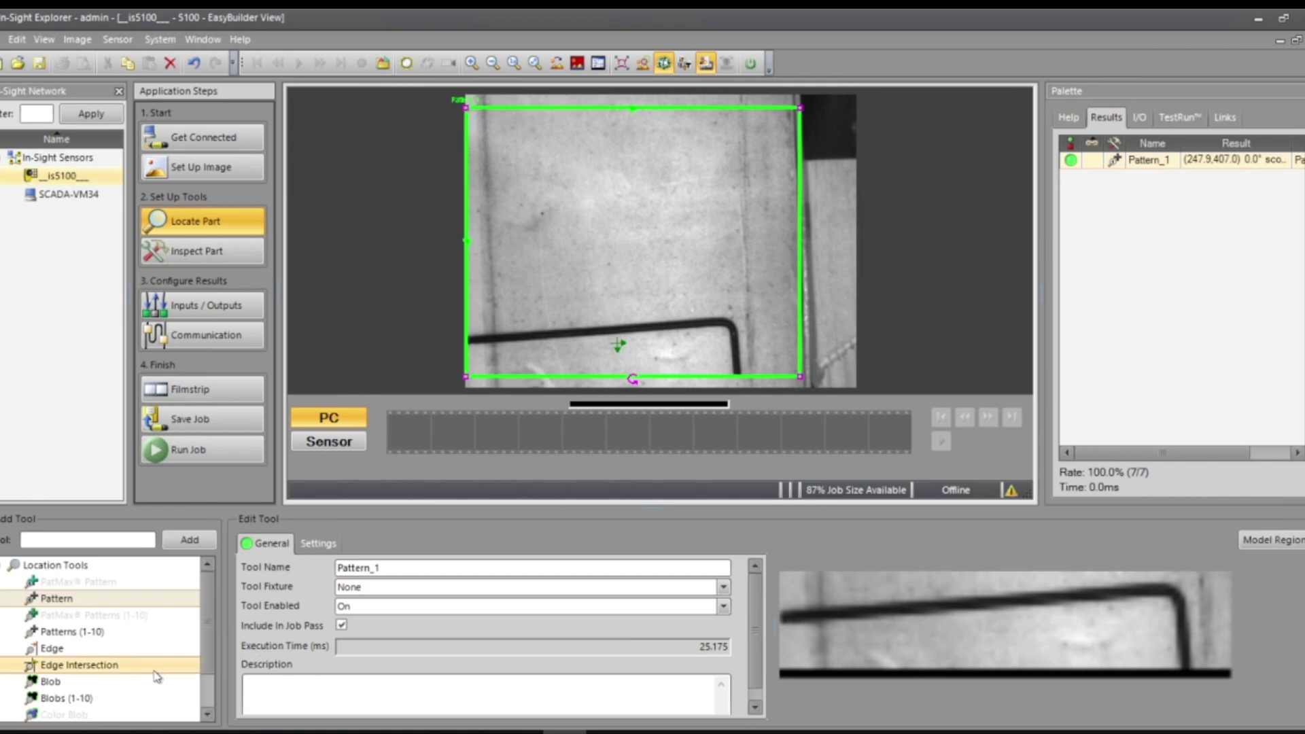
In Inspect Part, browse Presence/Absence, then select Distance under Measurement Tools
left_click(204, 251)
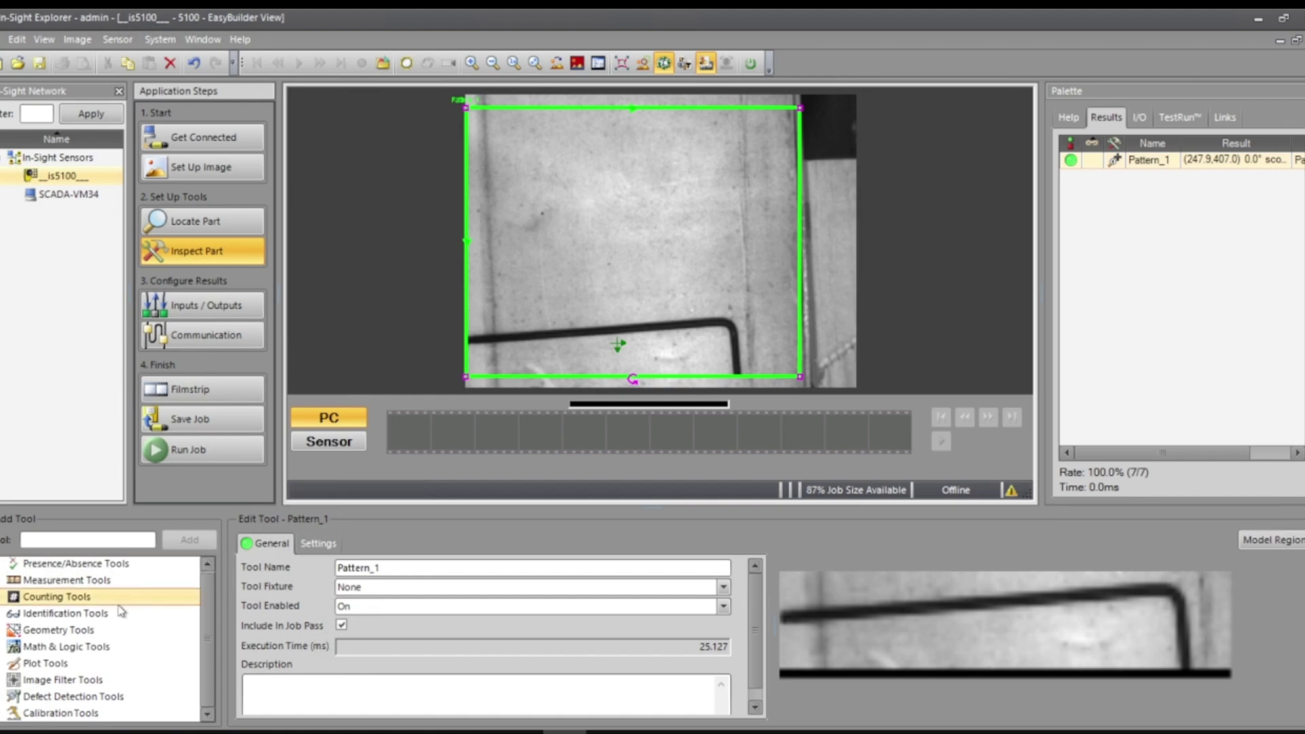
left_click(68, 564)
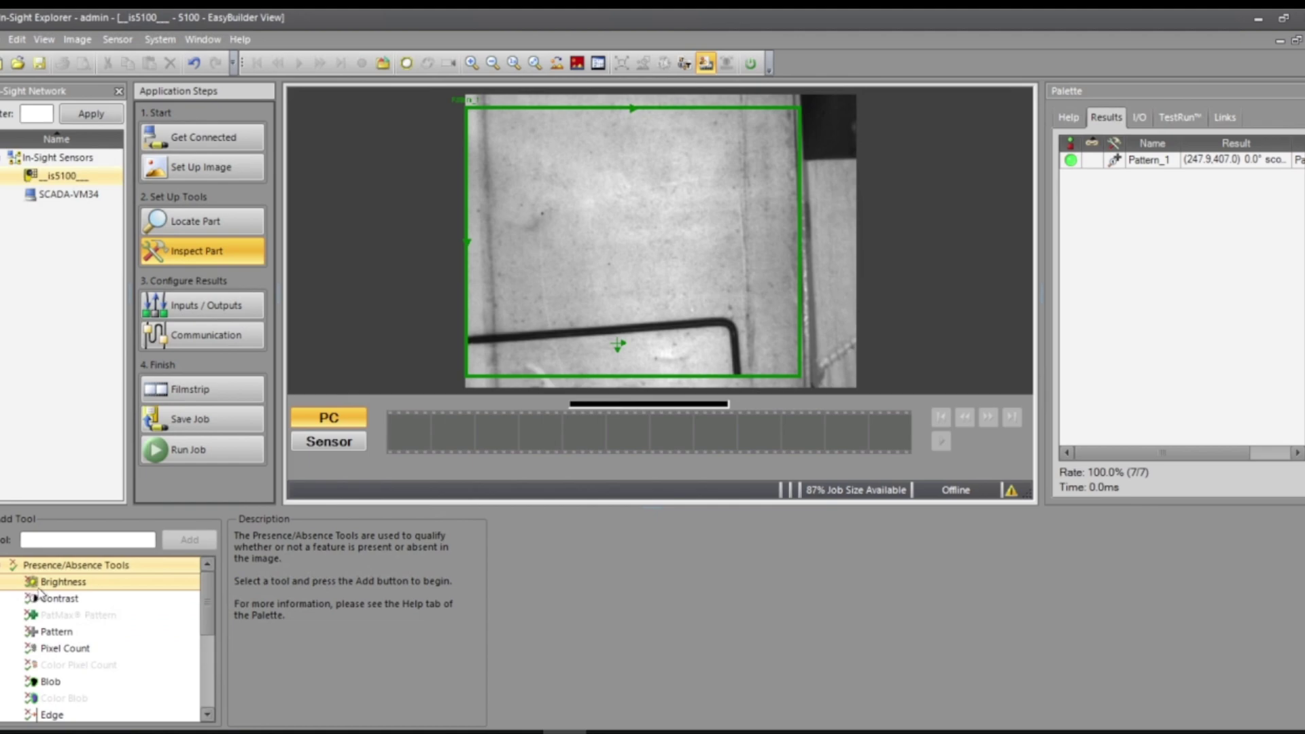
left_click(3, 567)
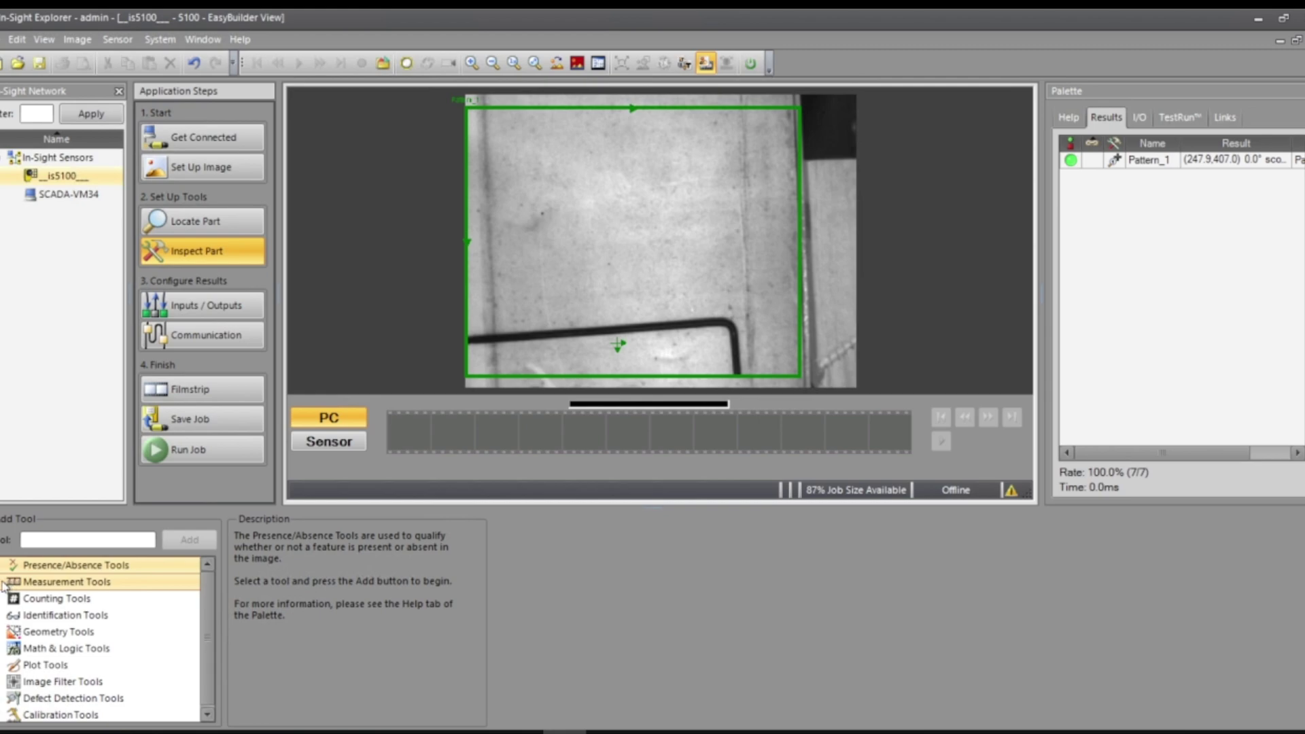
left_click(3, 582)
scroll(61, 632, "down", 3)
scroll(62, 633, "up", 3)
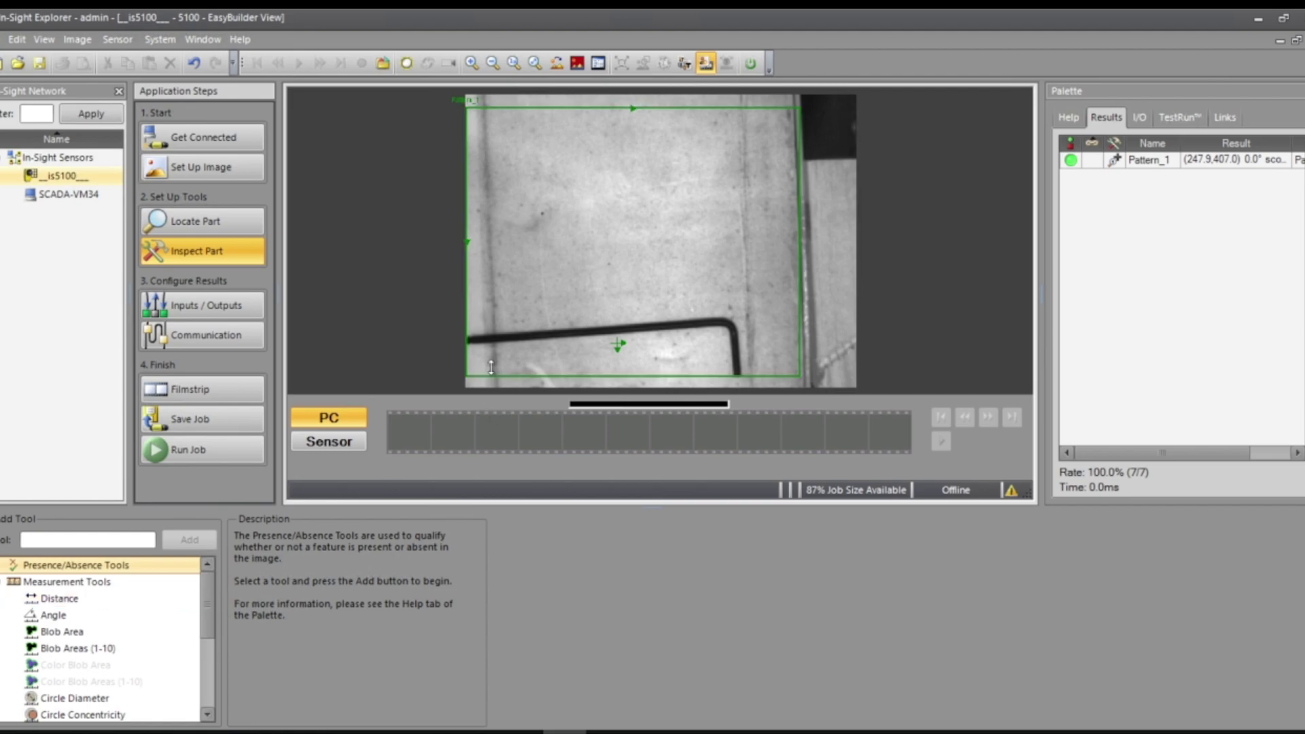
left_click(85, 600)
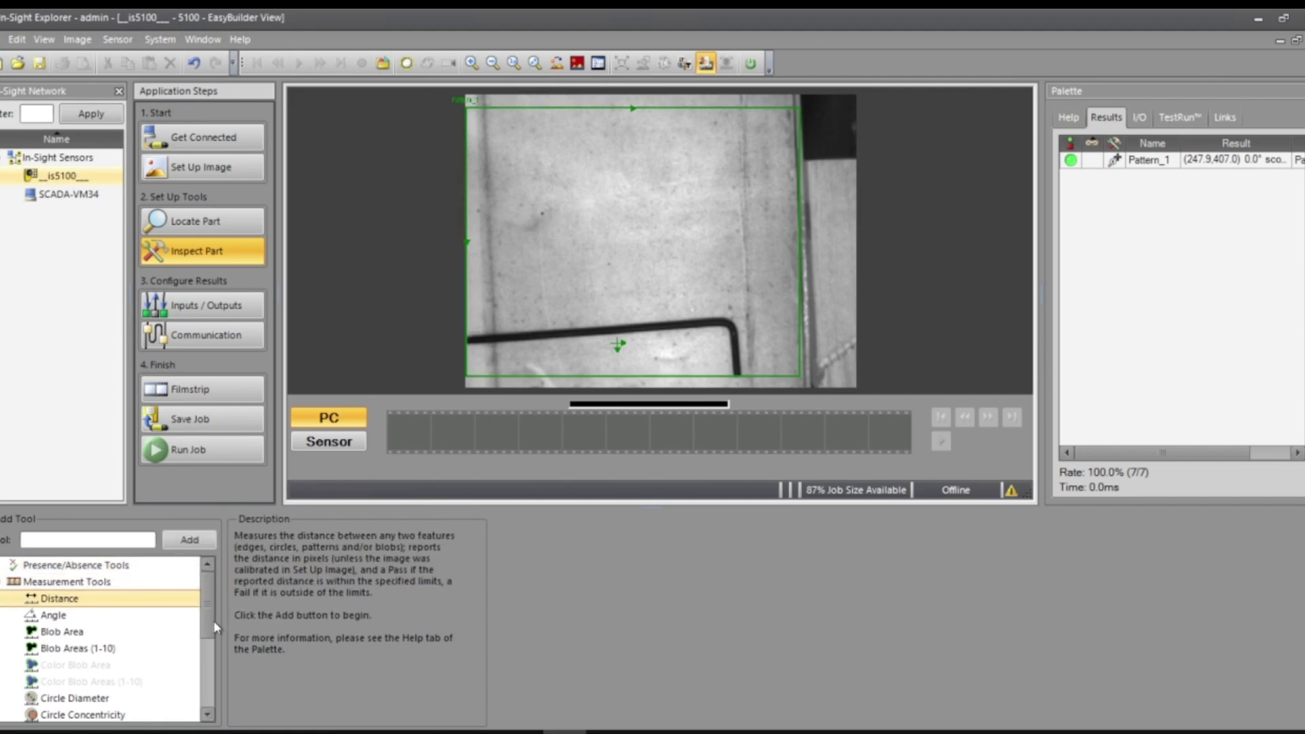
scroll(152, 644, "down", 1)
scroll(152, 645, "down", 3)
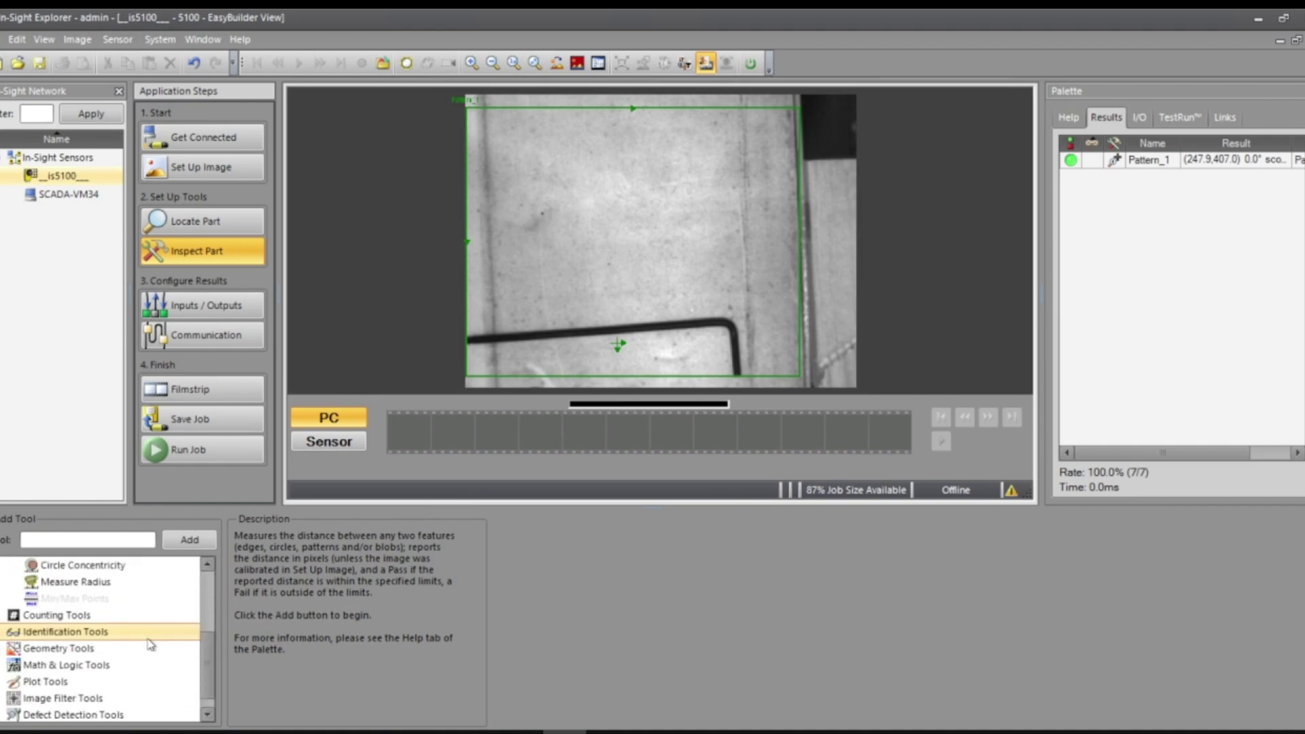
scroll(152, 645, "up", 4)
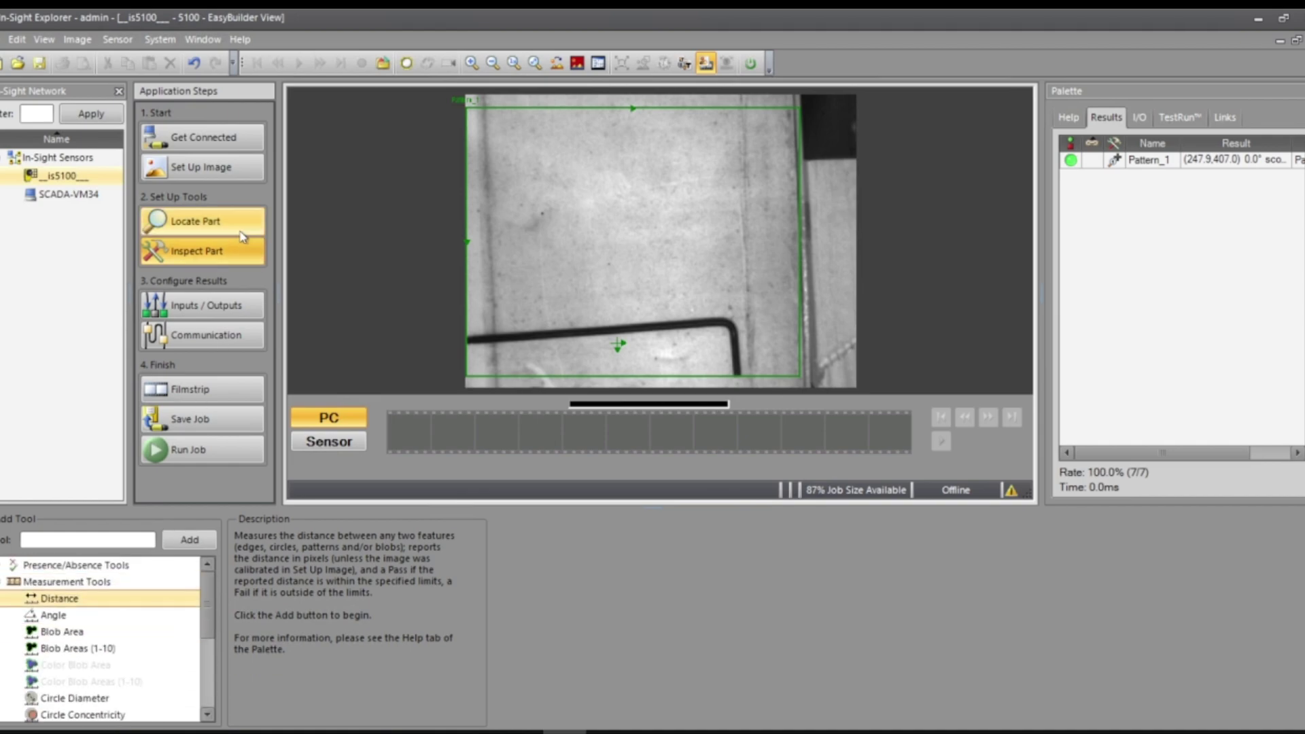
Add an Edge_1 locator on the dark bar's lower edge
left_click(211, 223)
scroll(122, 630, "down", 3)
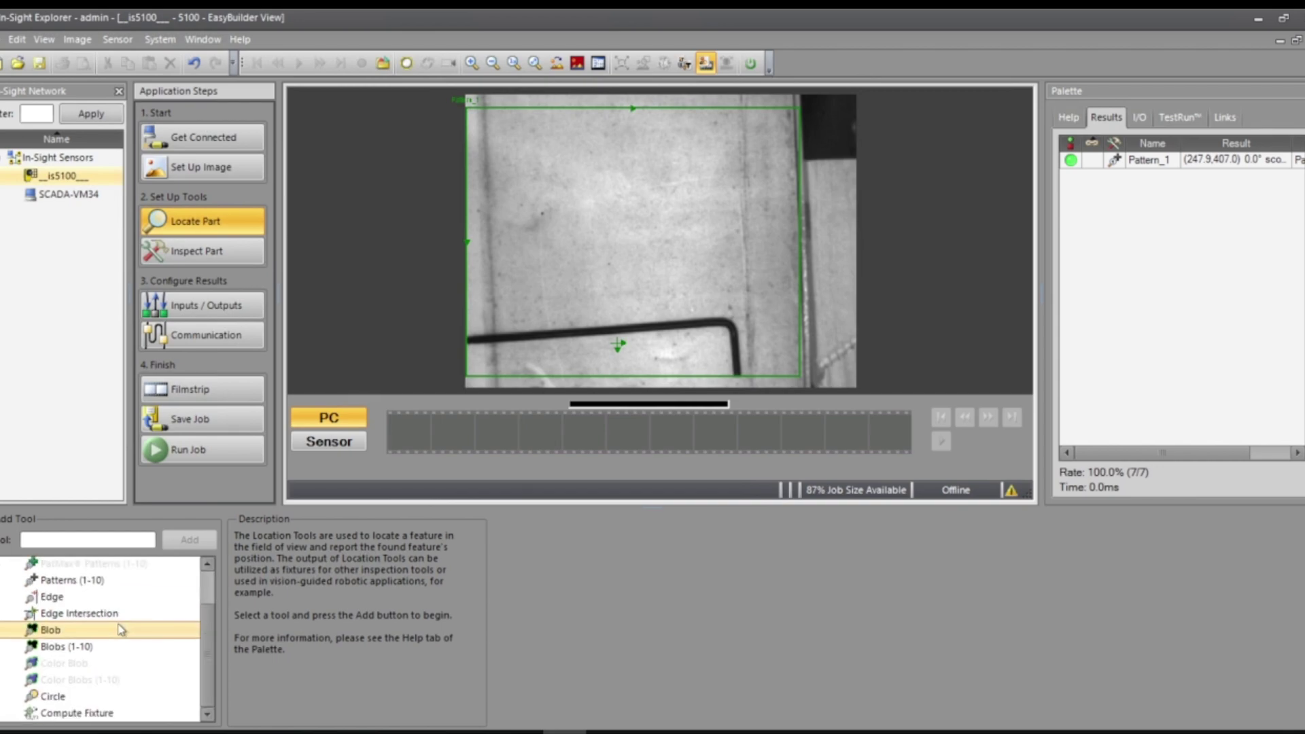
left_click(117, 597)
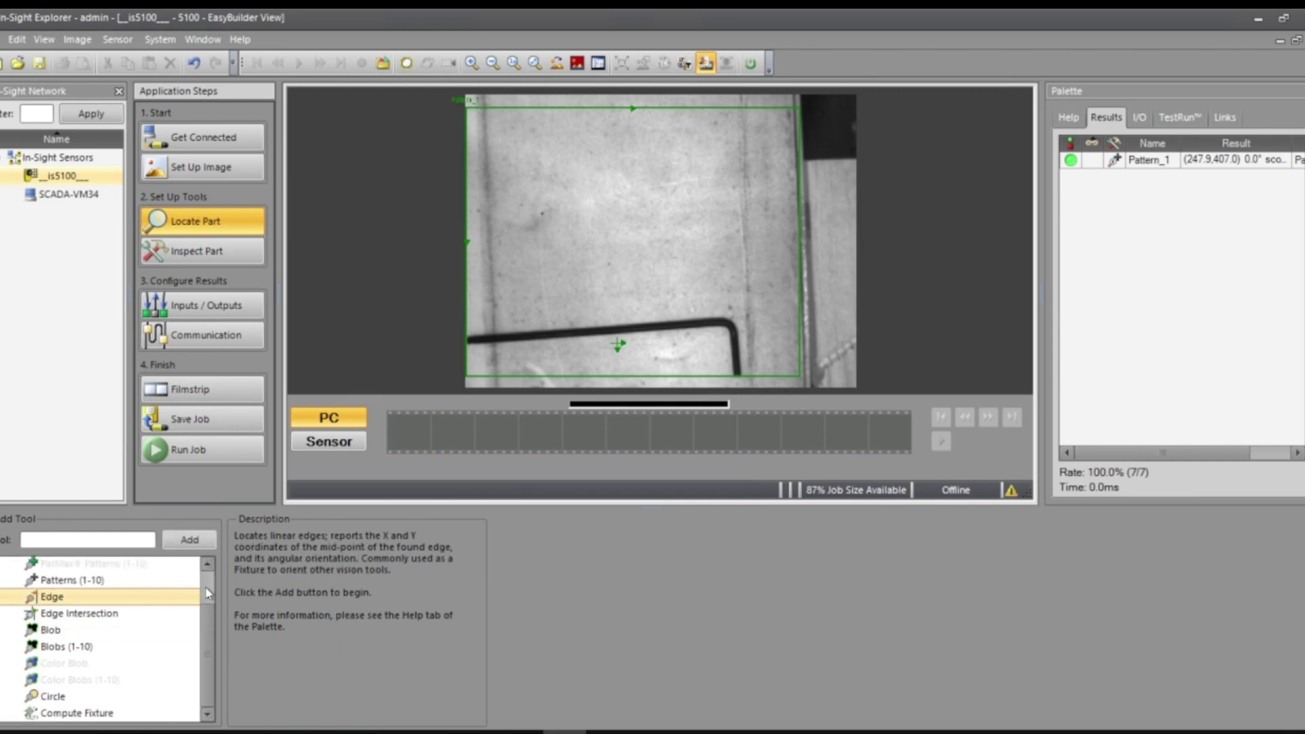
left_click(190, 541)
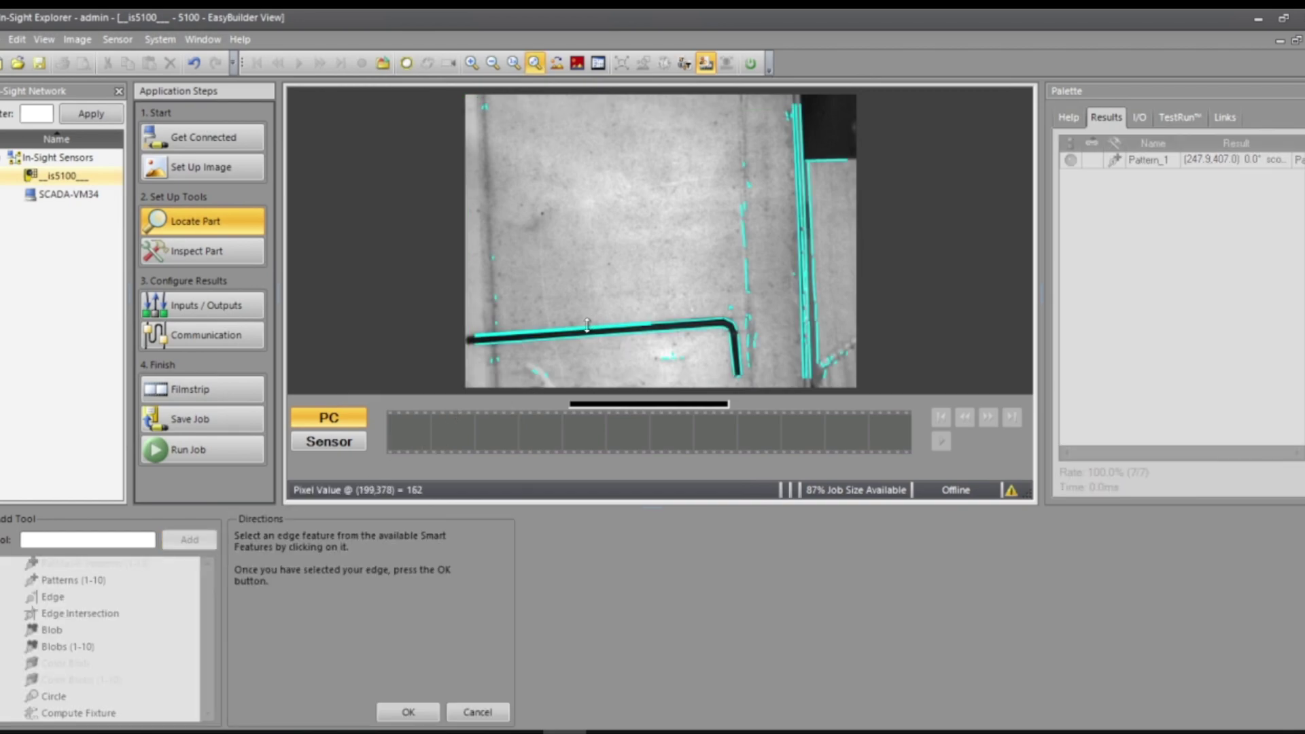
left_click(593, 324)
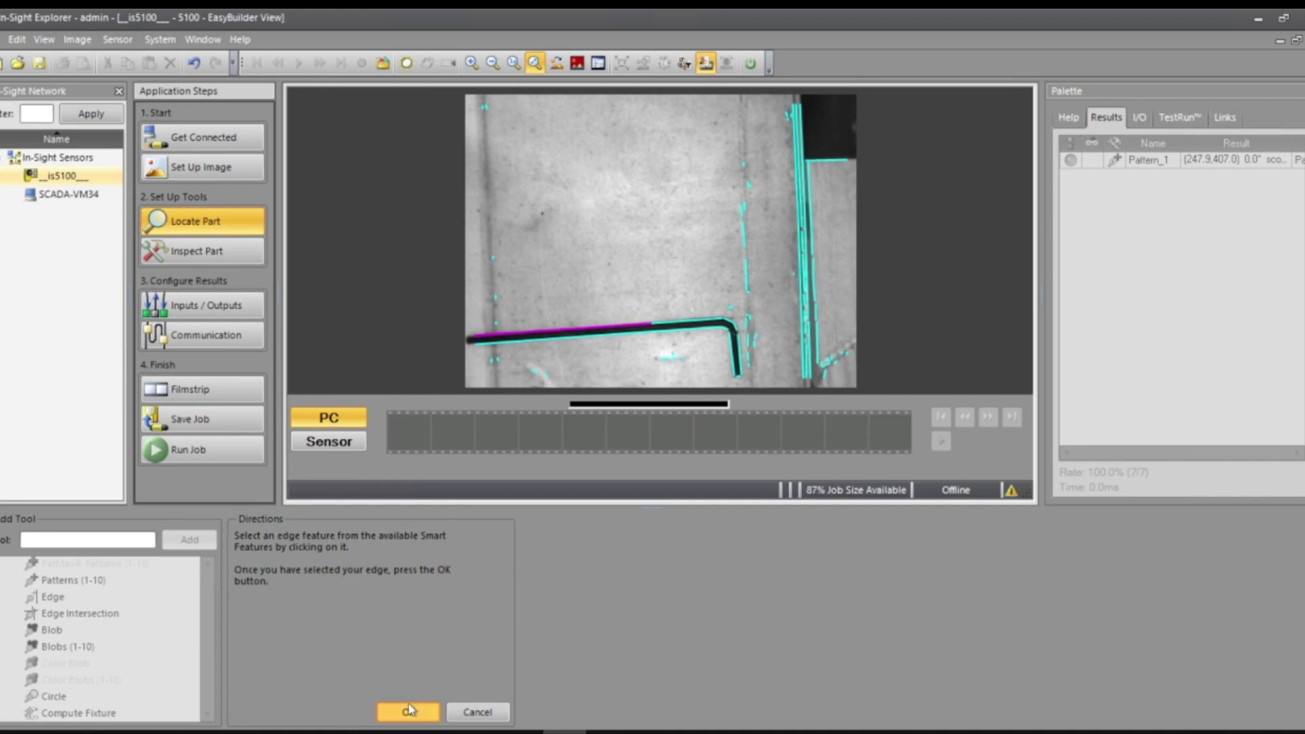
left_click(408, 711)
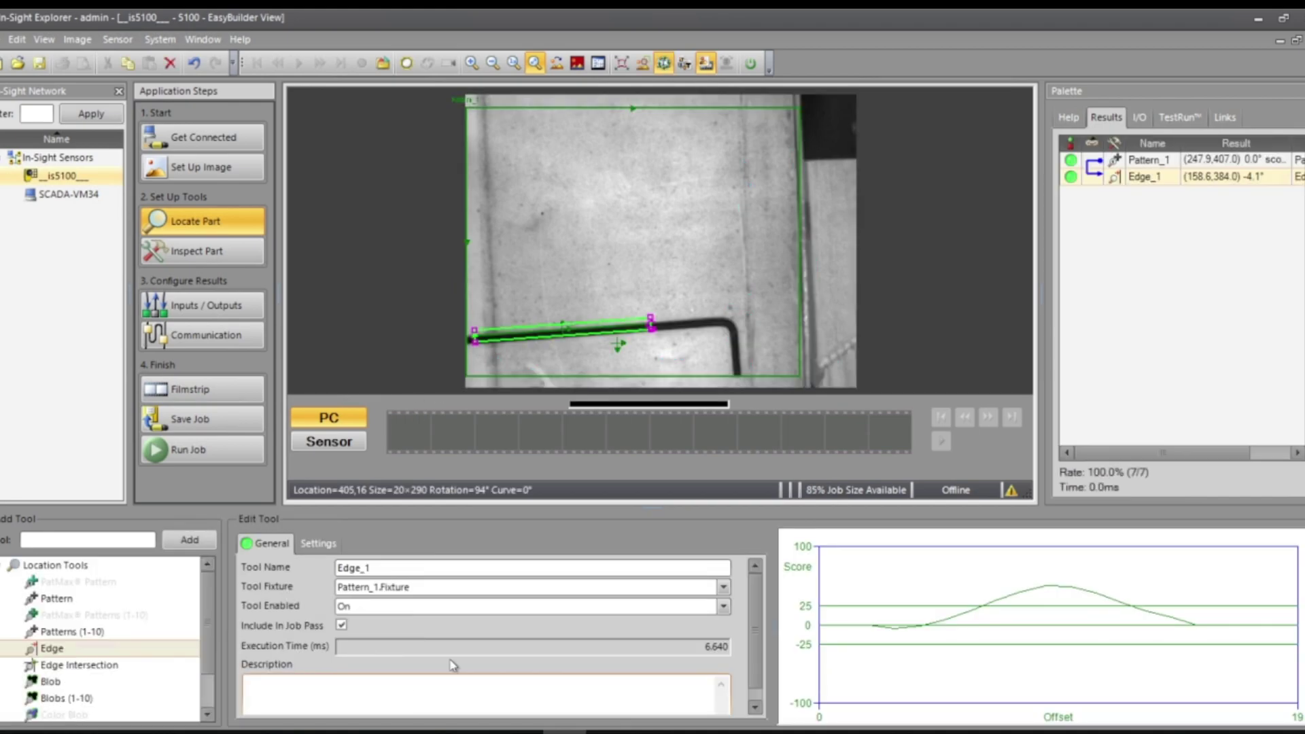
Review Edge_1's detection settings, then acquire a new image to rerun the tools
left_click(318, 543)
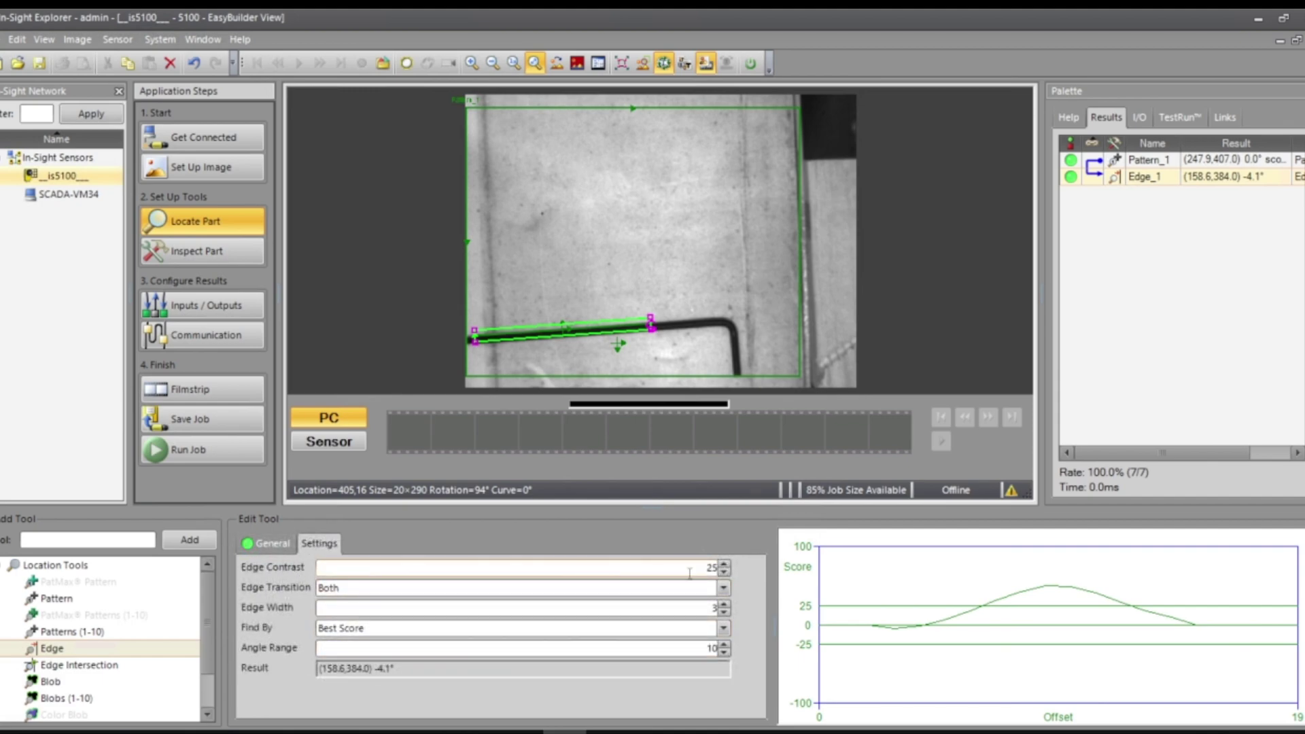
left_click(291, 542)
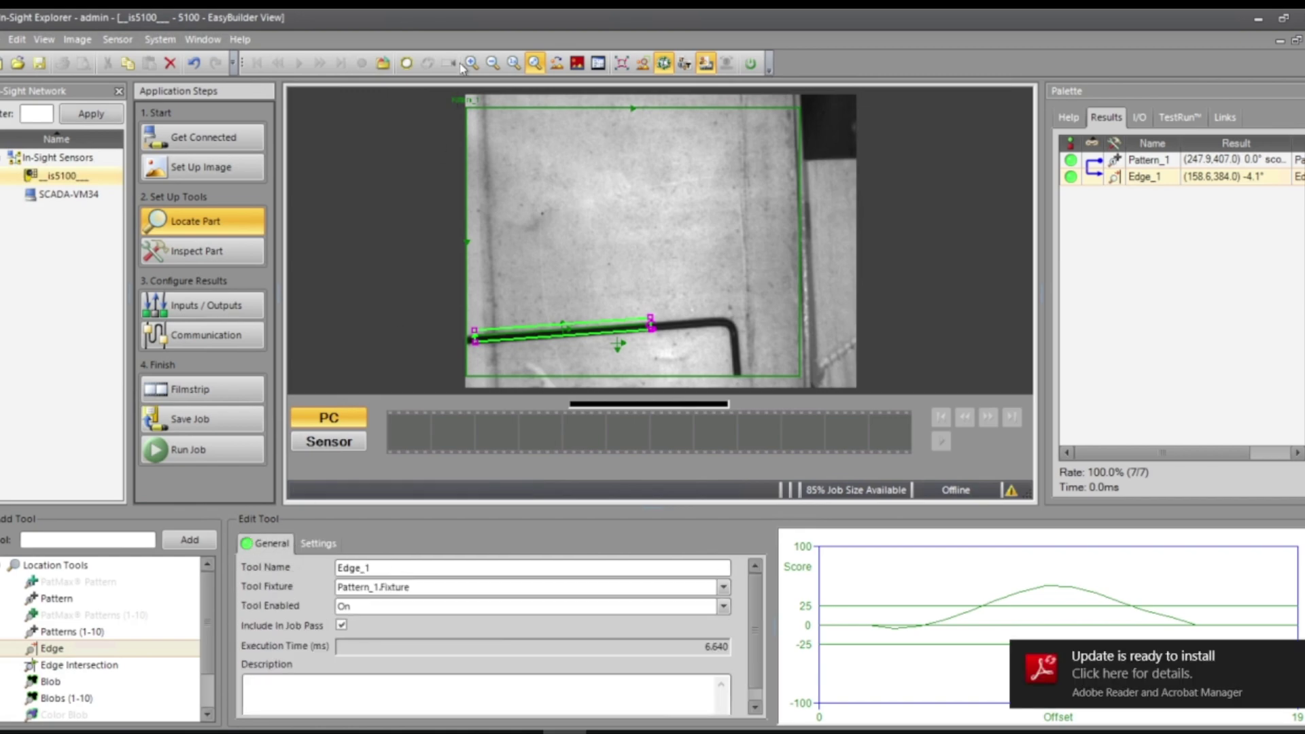
left_click(406, 64)
Read the descriptions of the Measurement and Counting tool categories in Inspect Part
left_click(202, 253)
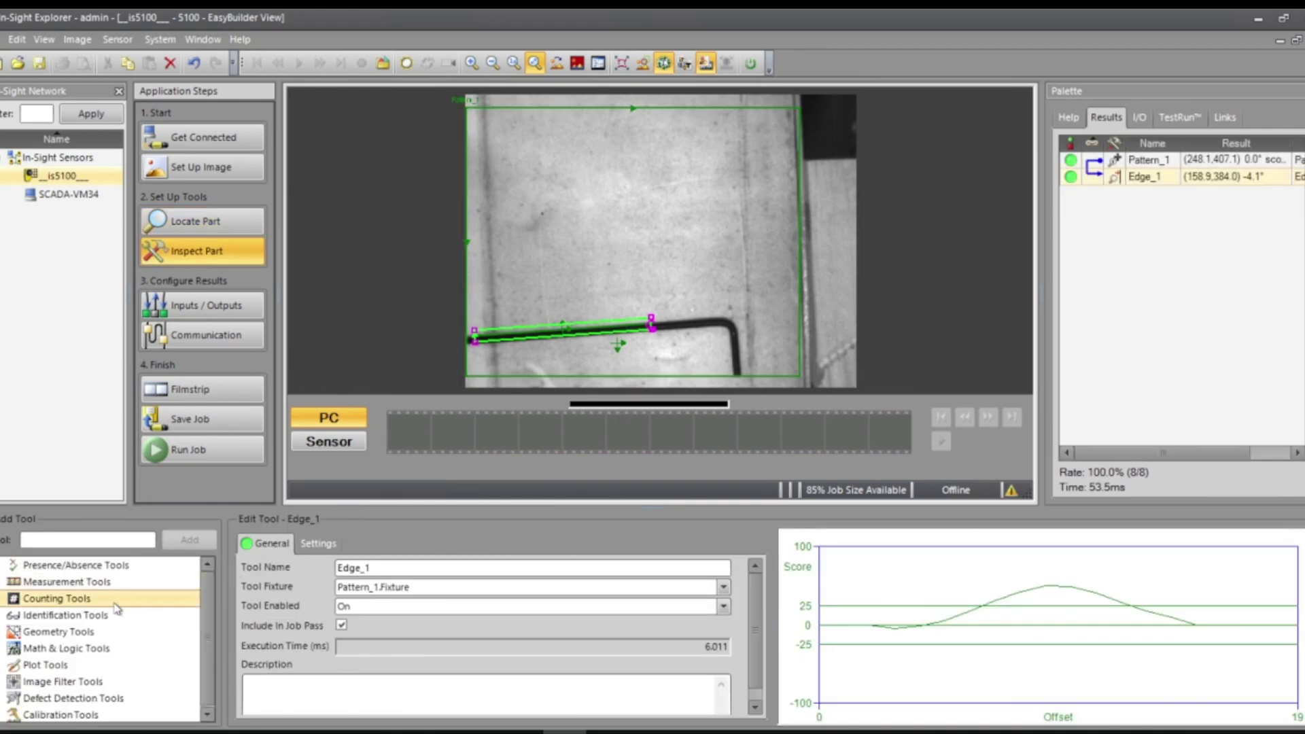
left_click(110, 584)
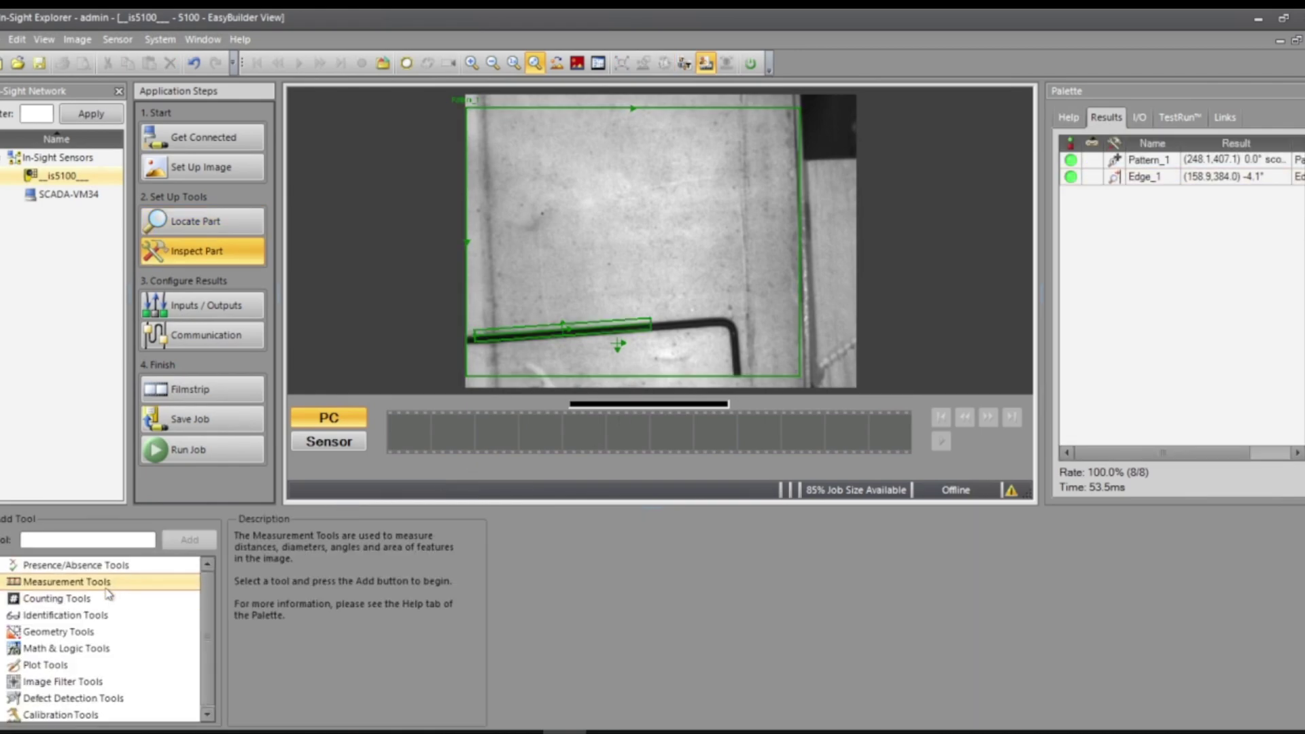
left_click(102, 598)
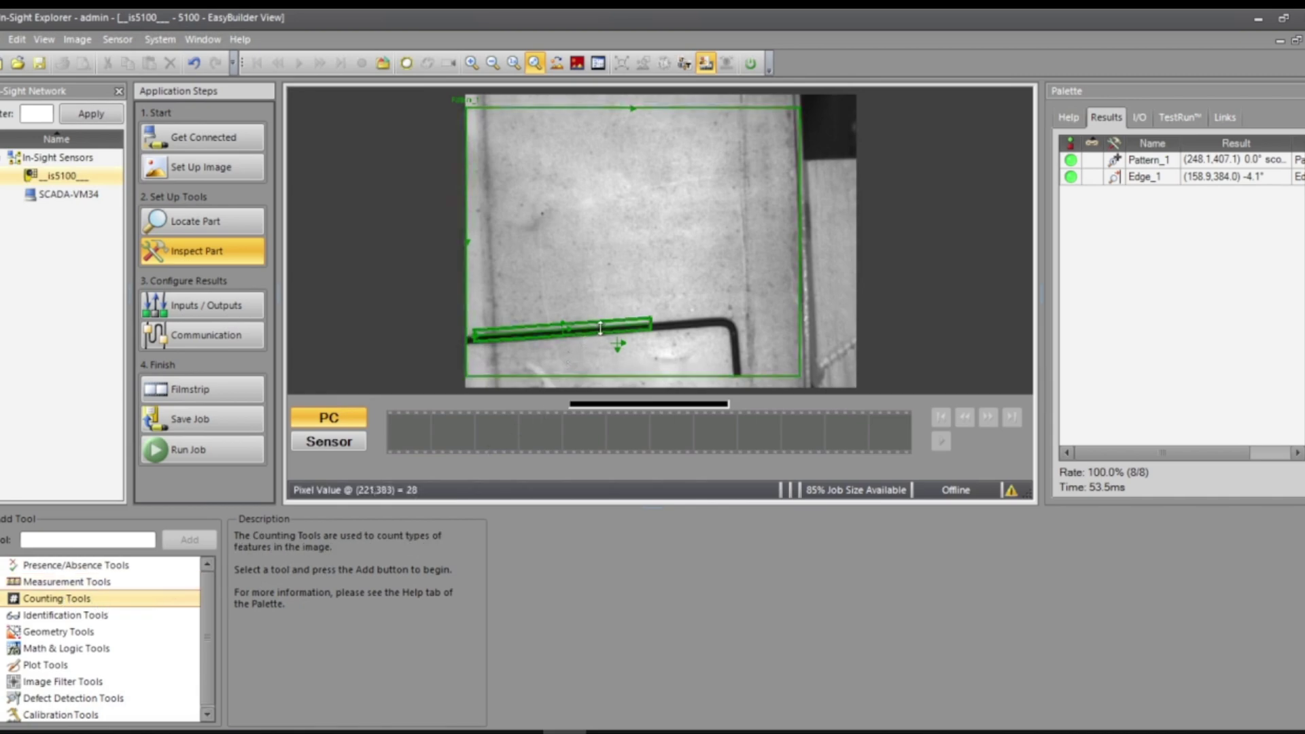
Add a second Edge locator, Edge_2, on the other edge of the dark bar
left_click(197, 221)
left_click(85, 649)
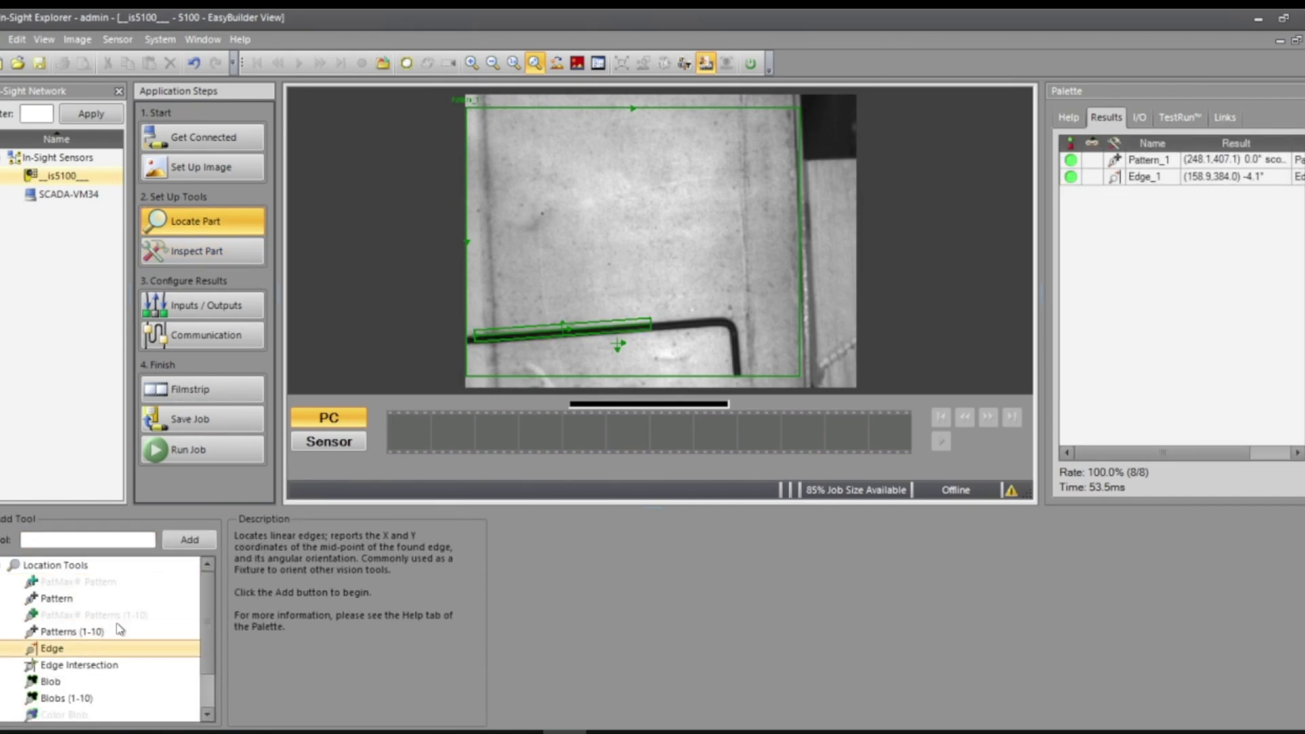
left_click(197, 544)
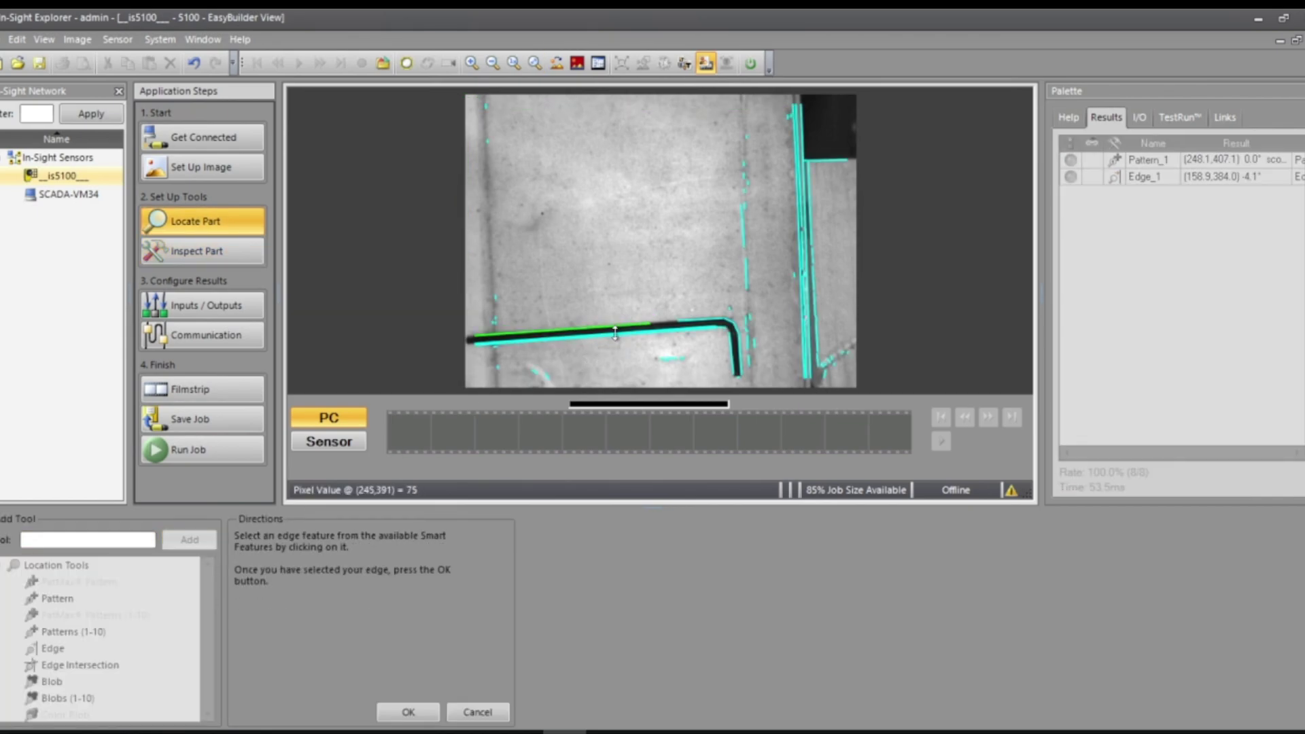
left_click(614, 333)
left_click(408, 710)
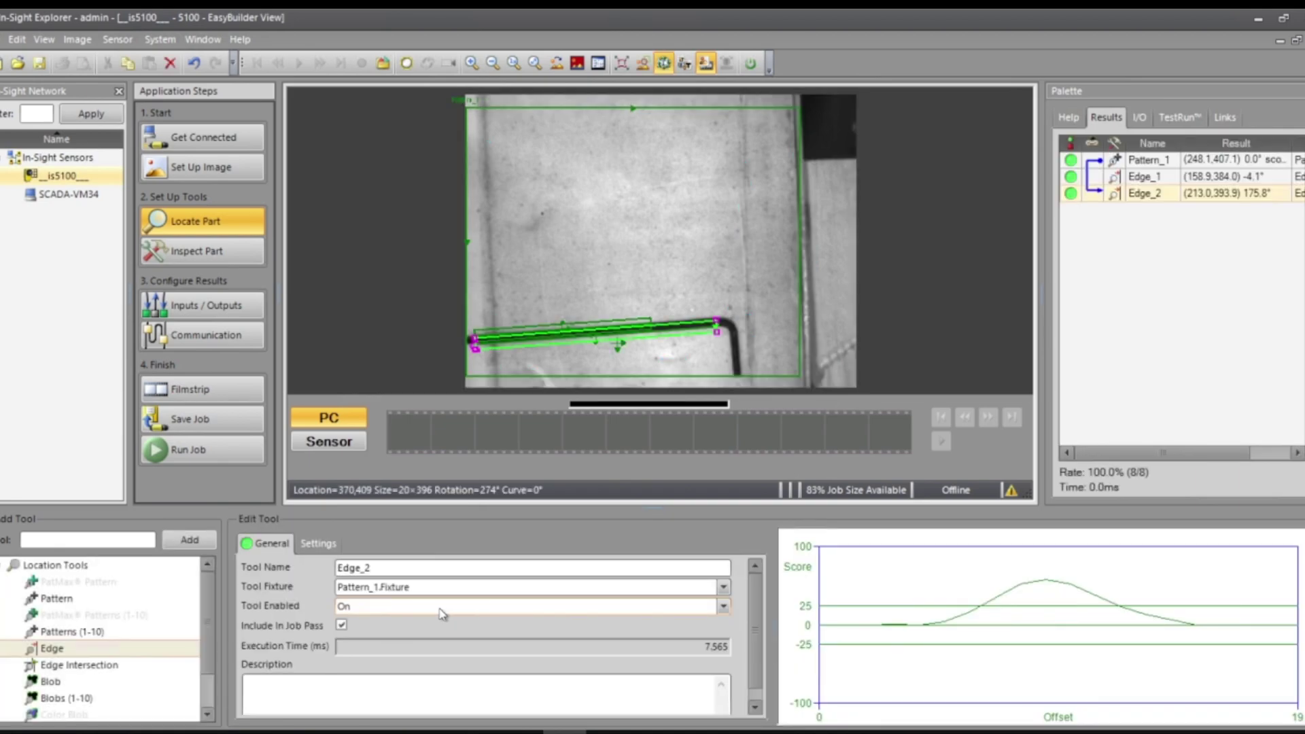
Add a Distance tool between Edge_1 and Edge_2, measuring 55.077 pixels
left_click(207, 264)
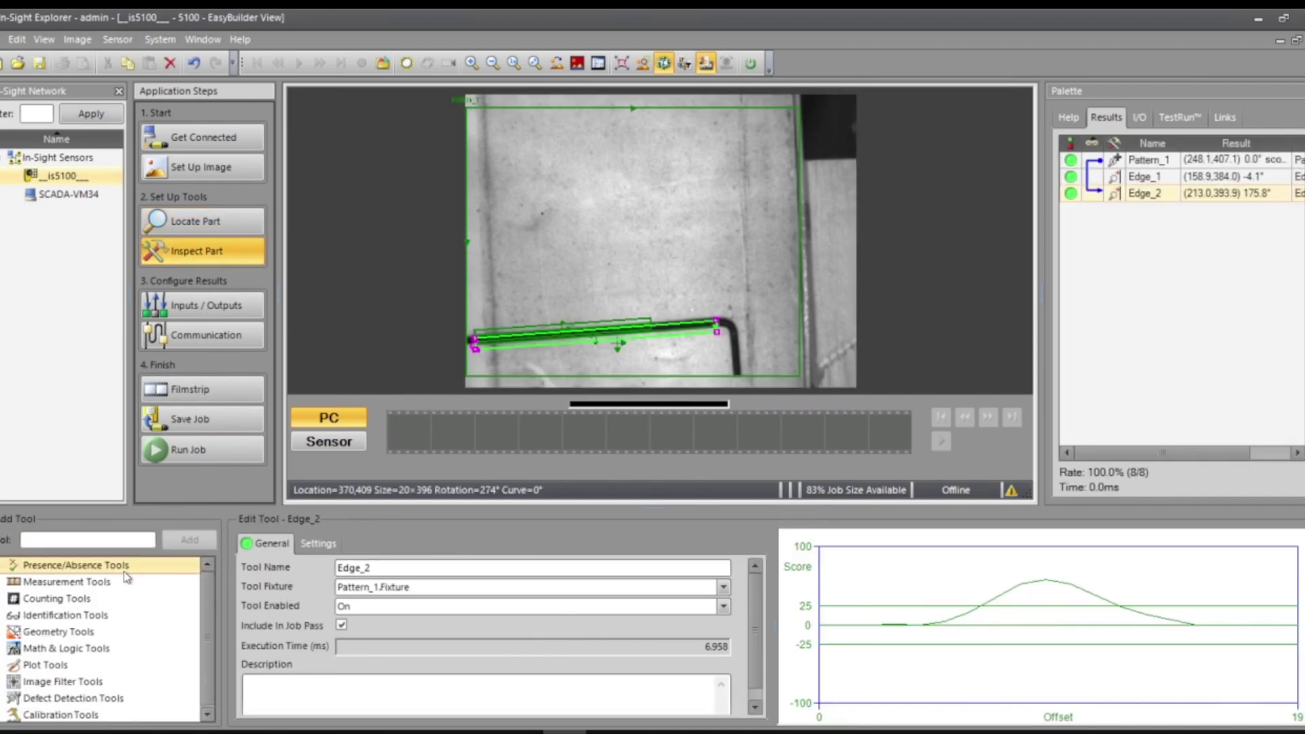
left_click(126, 582)
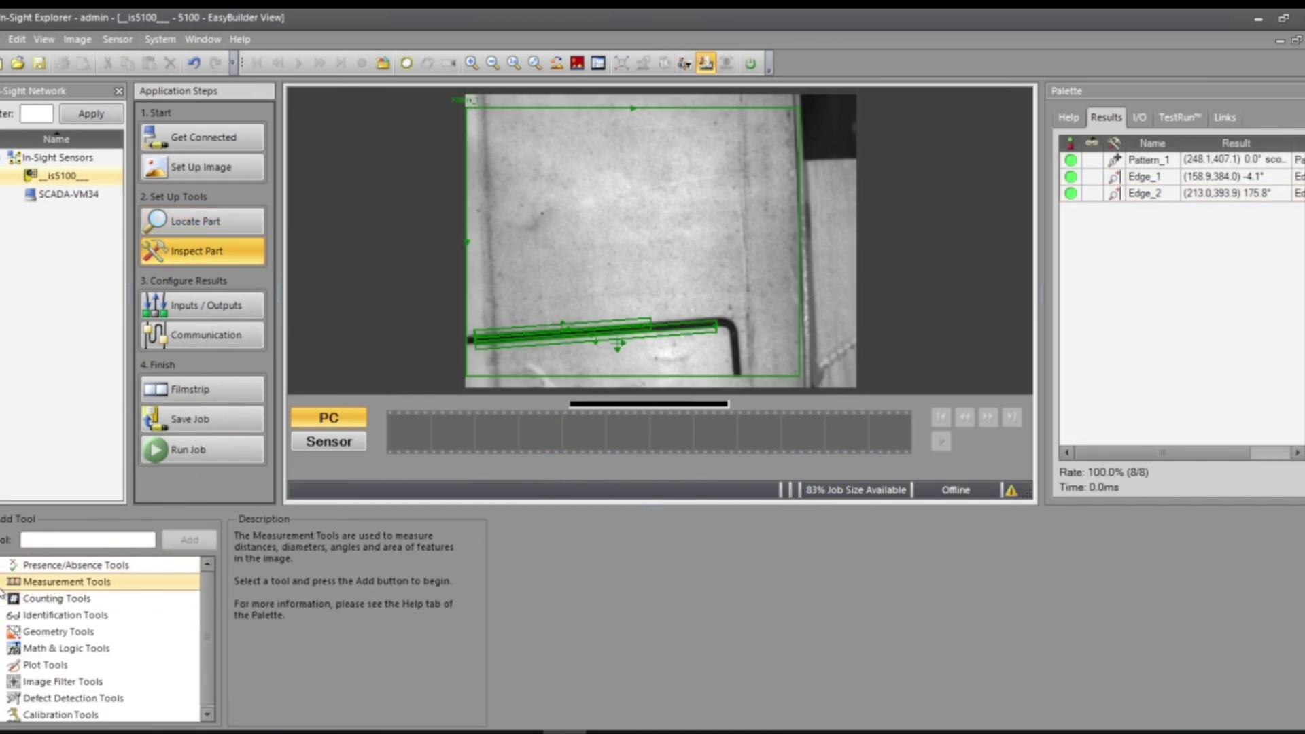
left_click(3, 586)
left_click(78, 602)
left_click(190, 540)
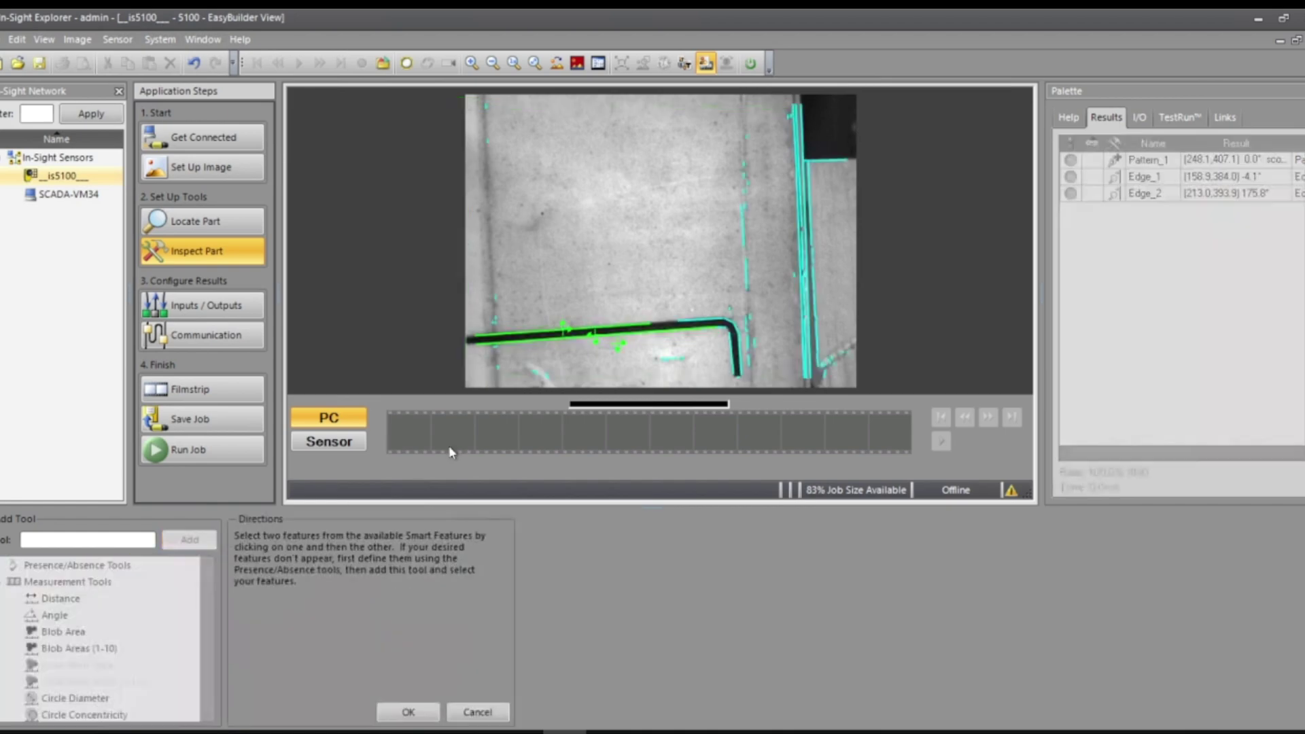
left_click(573, 335)
left_click(596, 337)
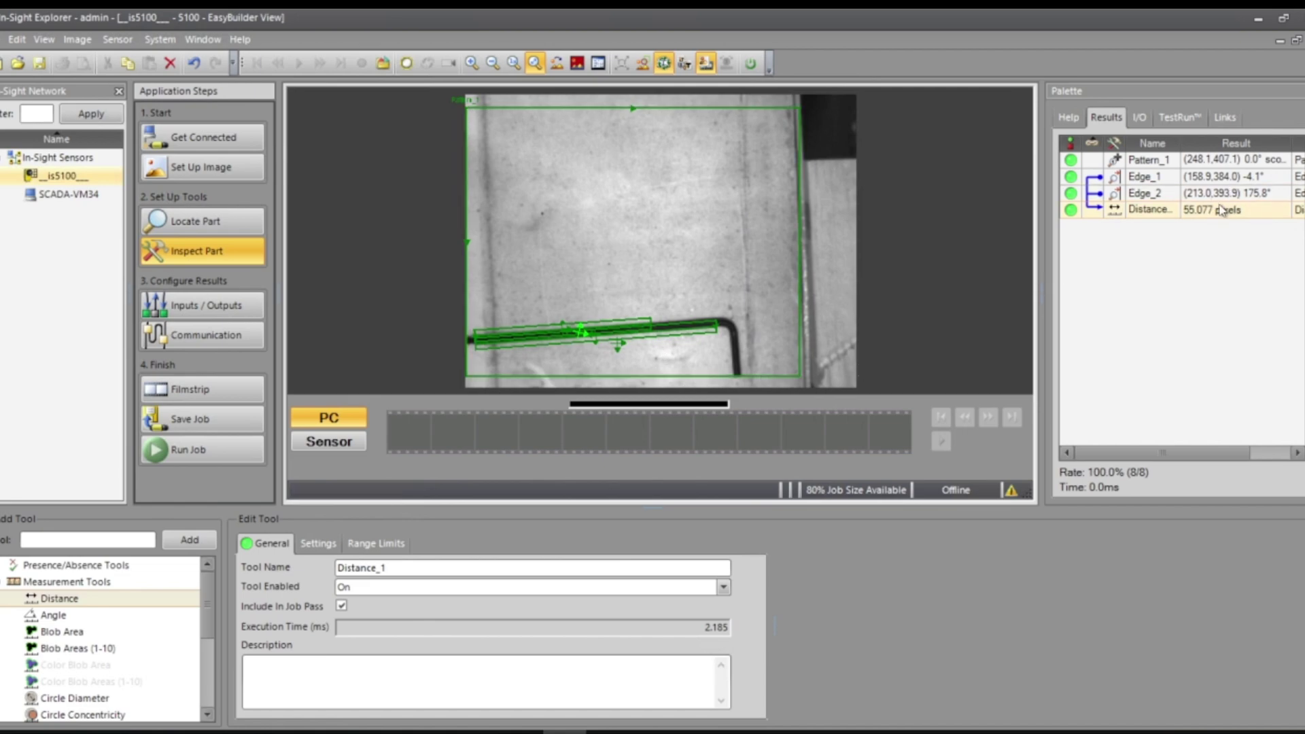
Finish editing Distance_1 and collapse the Measurement Tools category
scroll(70, 646, "down", 1)
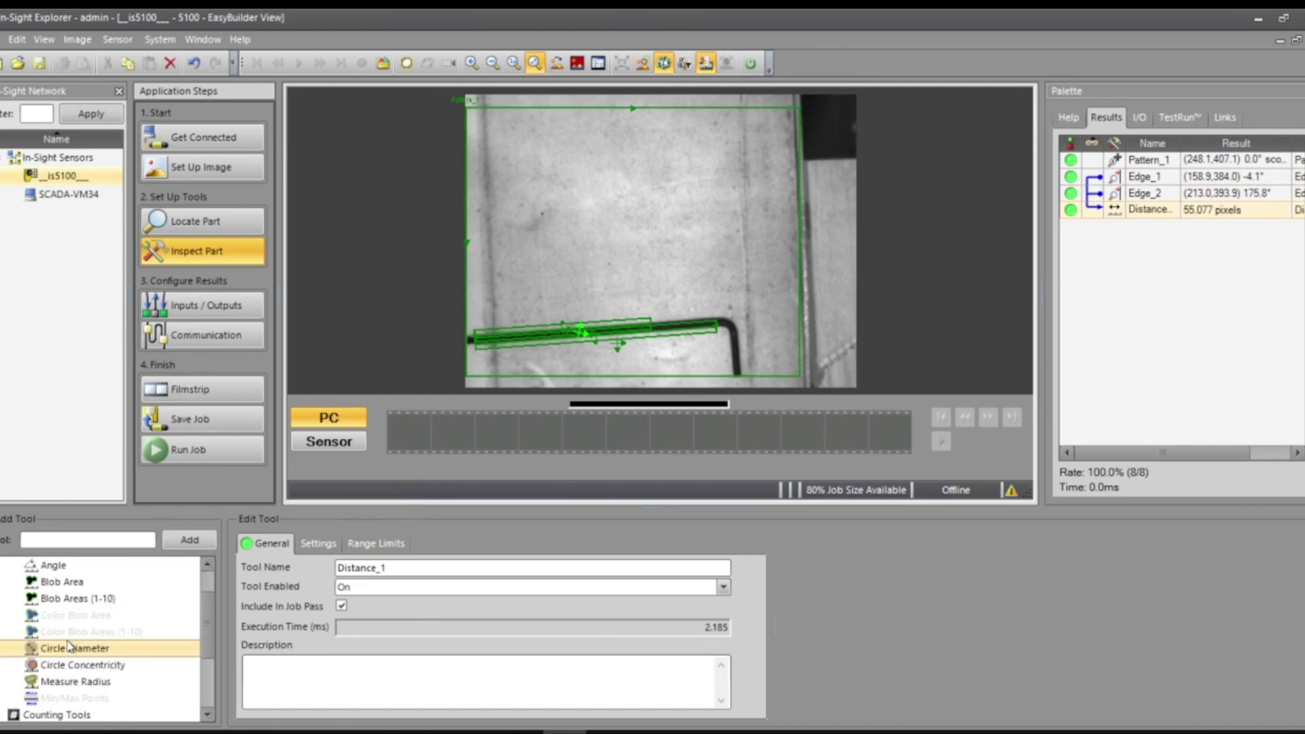
scroll(70, 646, "down", 2)
scroll(70, 646, "up", 3)
scroll(70, 645, "down", 1)
scroll(70, 646, "up", 1)
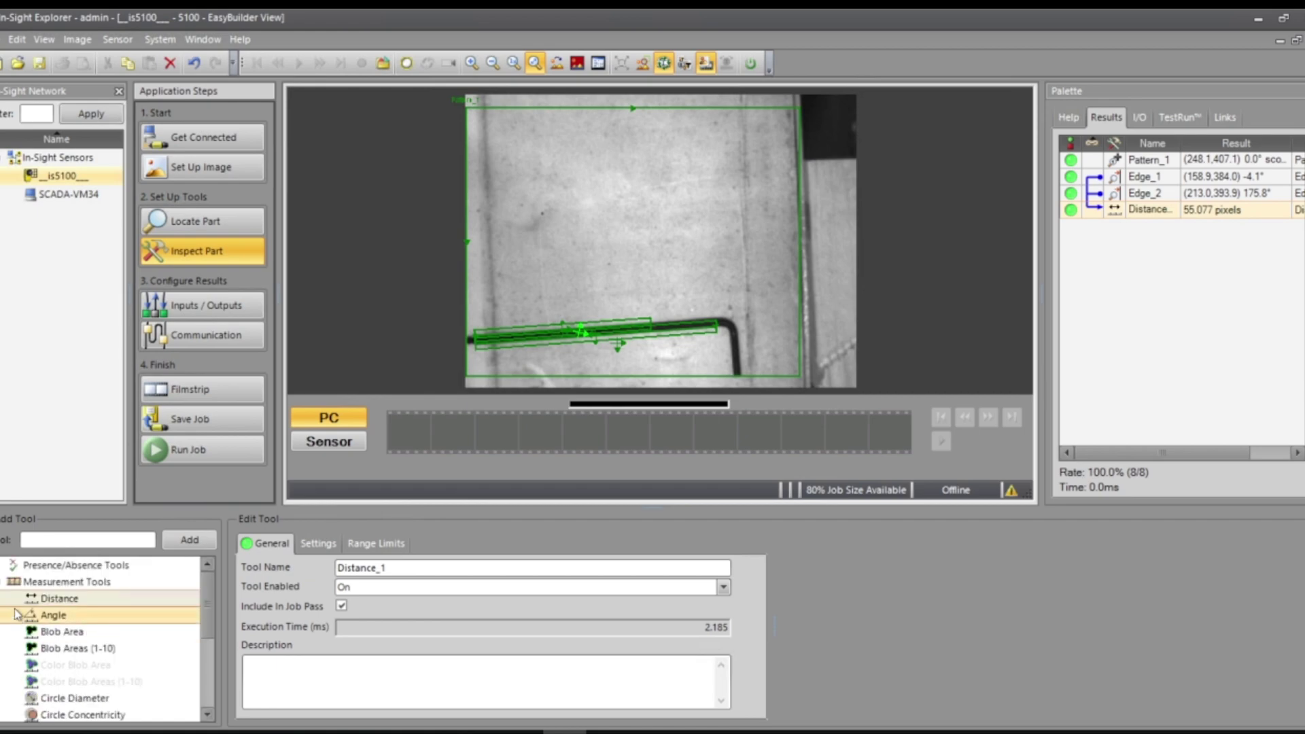
double_click(27, 582)
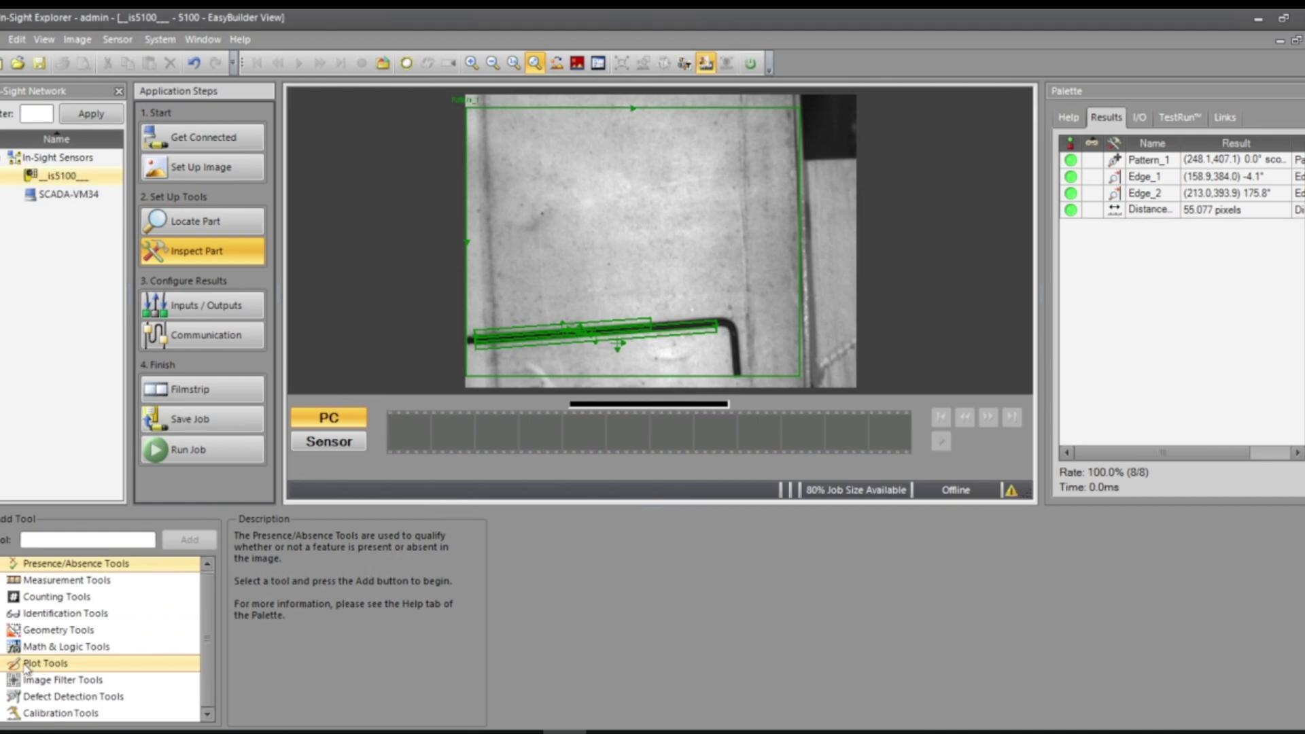
Expand and collapse the Plot Tools and Calibration Tools categories to browse them
left_click(4, 665)
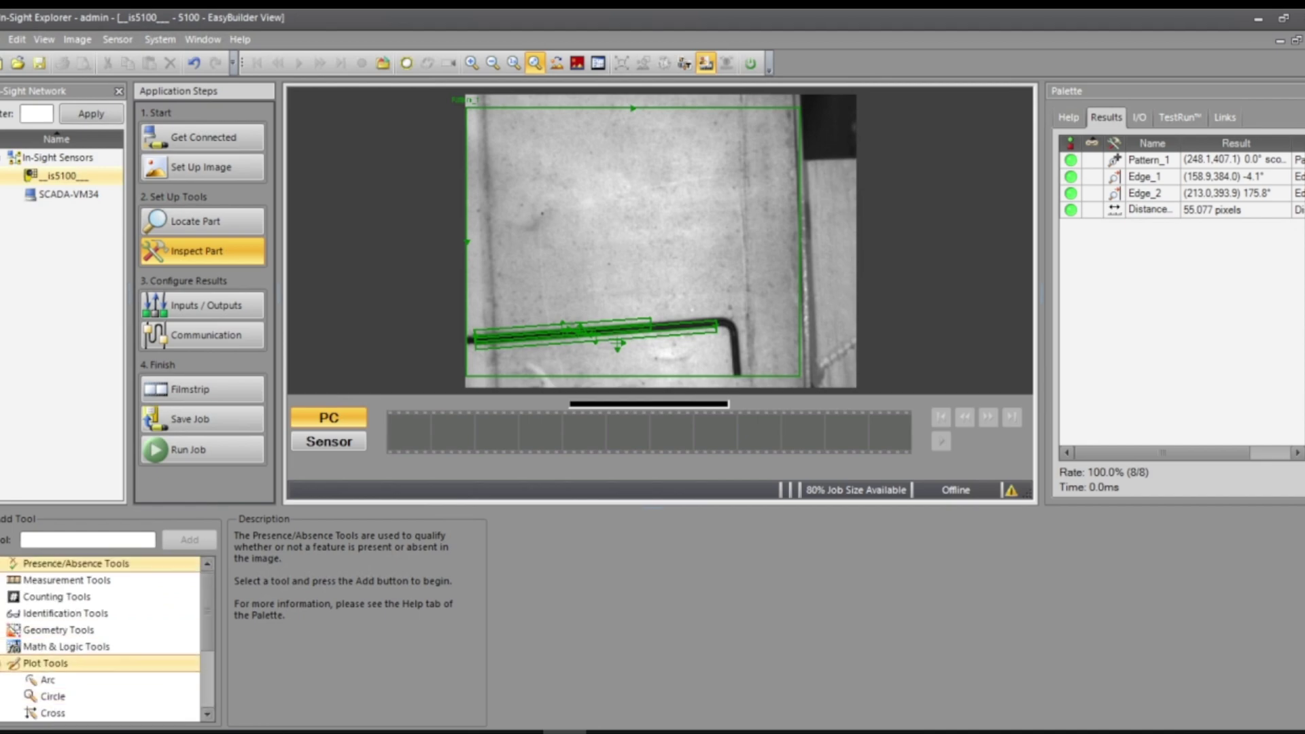
left_click(3, 664)
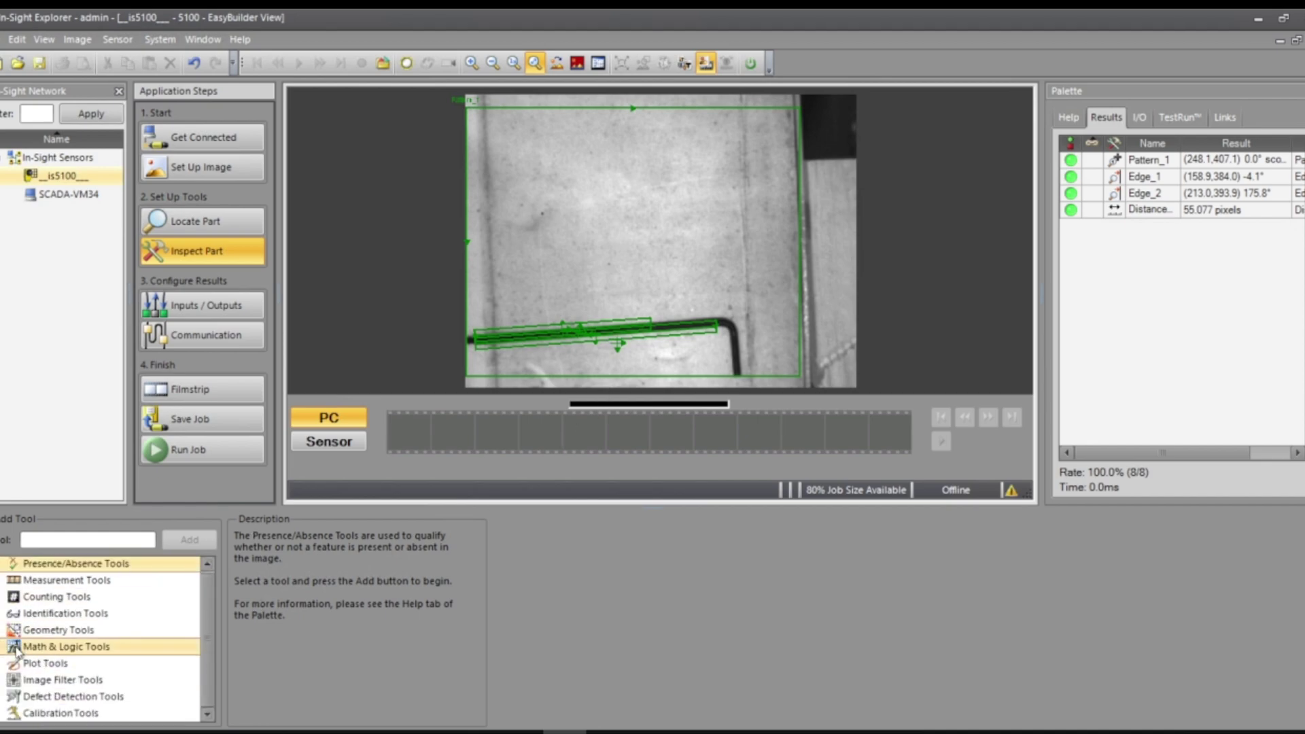
left_click(5, 713)
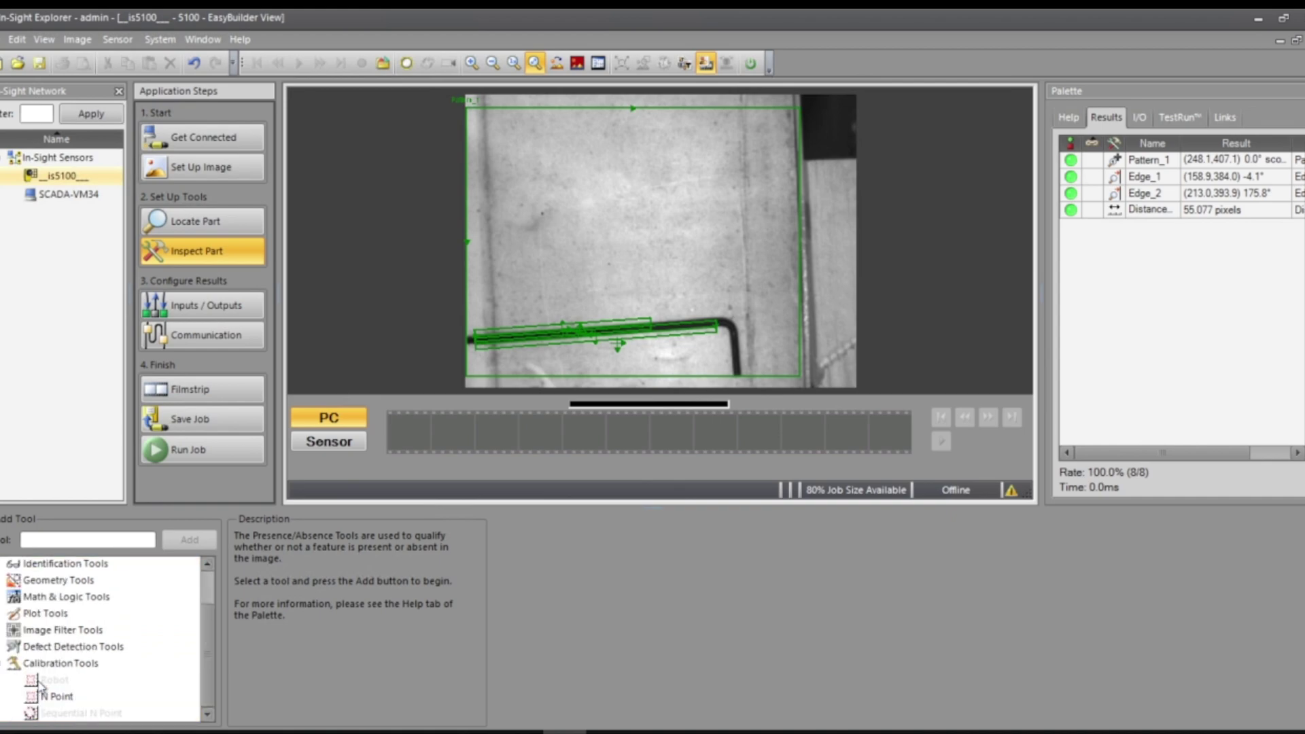
left_click(4, 665)
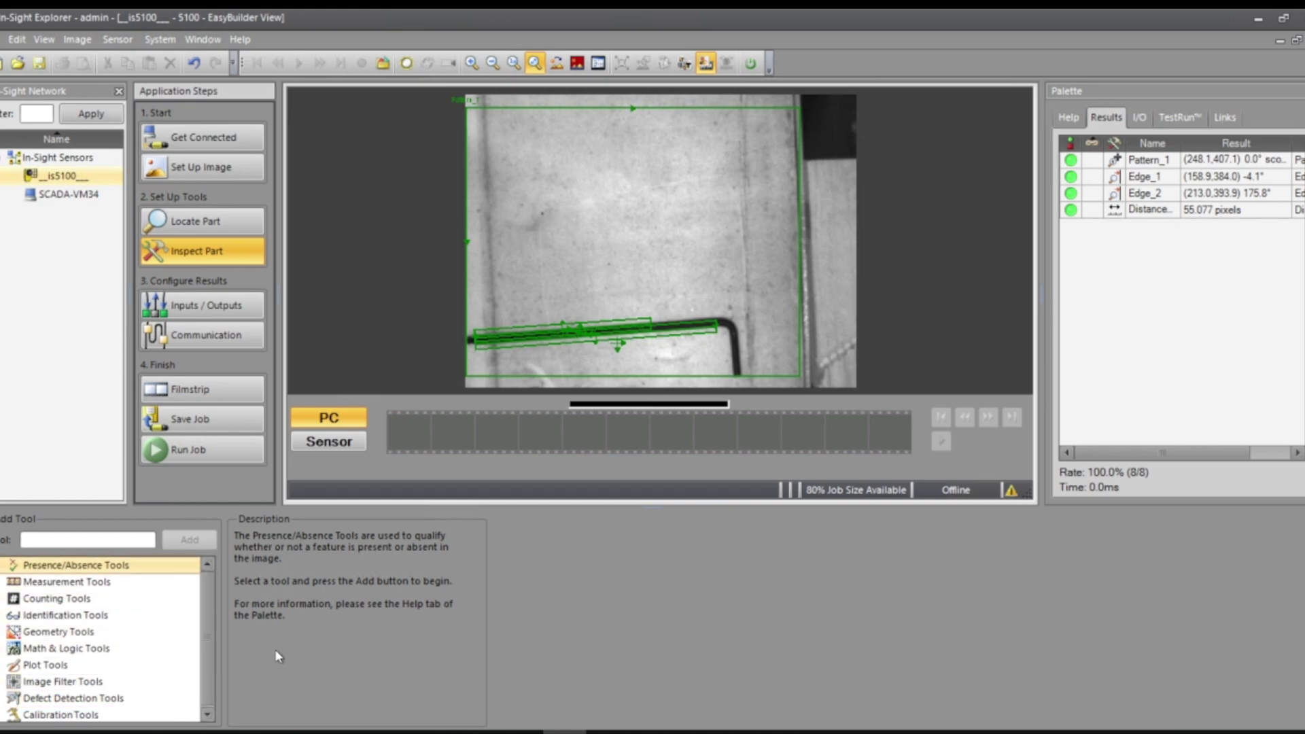
Open the Inputs / Outputs table and view Direct 1's Job Result options without changing them
left_click(219, 306)
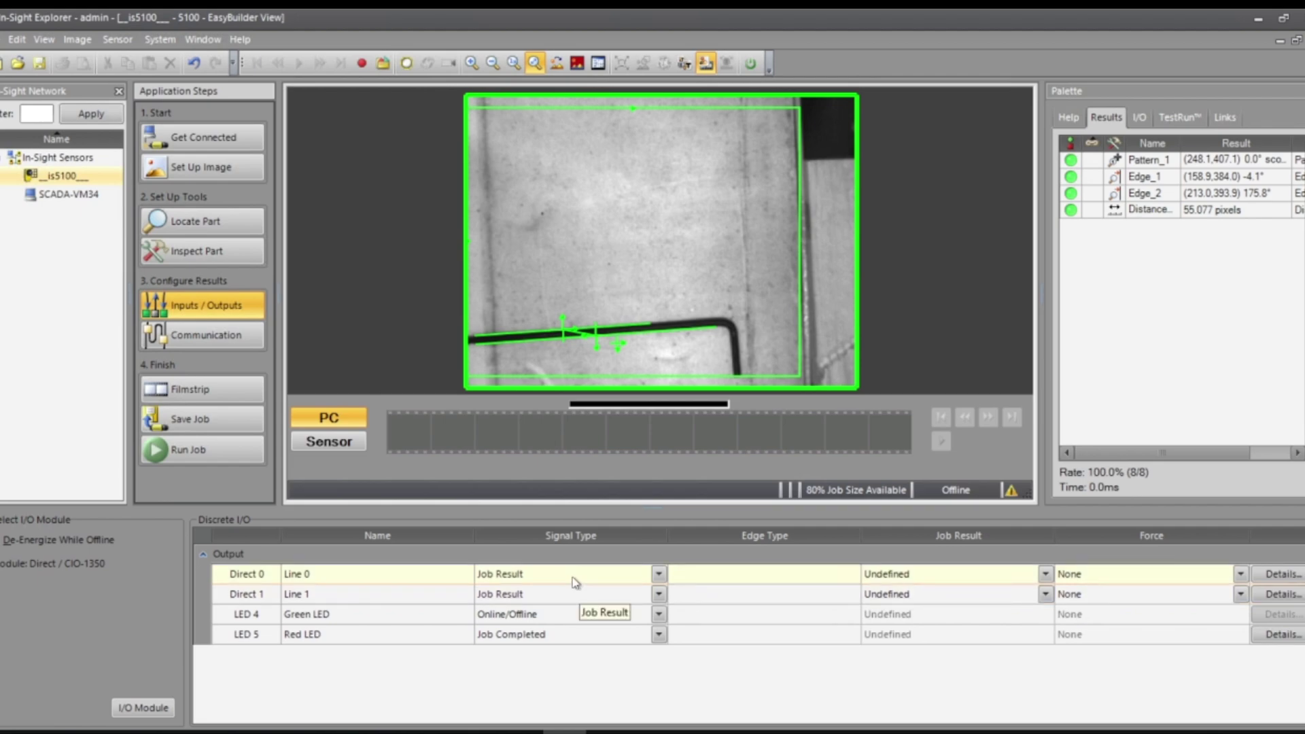
left_click(537, 594)
left_click(962, 593)
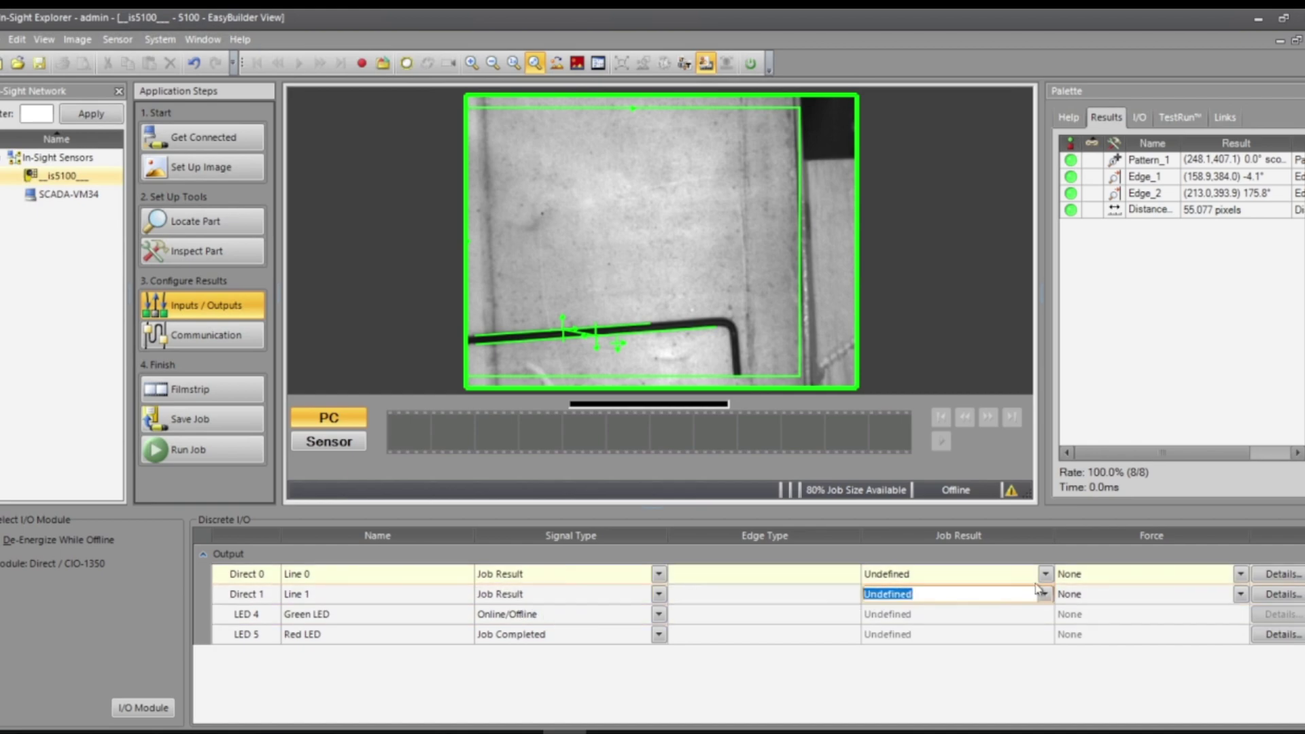
left_click(1045, 594)
left_click(977, 677)
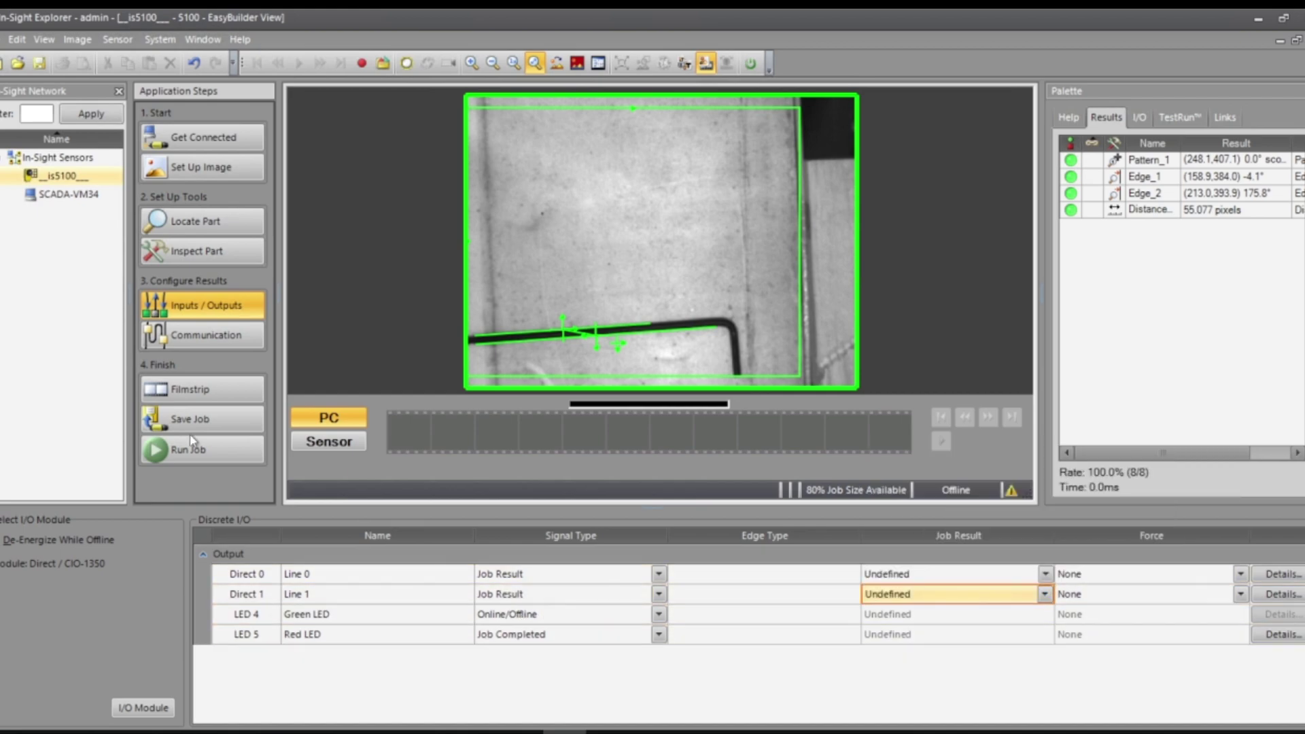
Add a Logic tool from Math & Logic Tools in Inspect Part
left_click(185, 262)
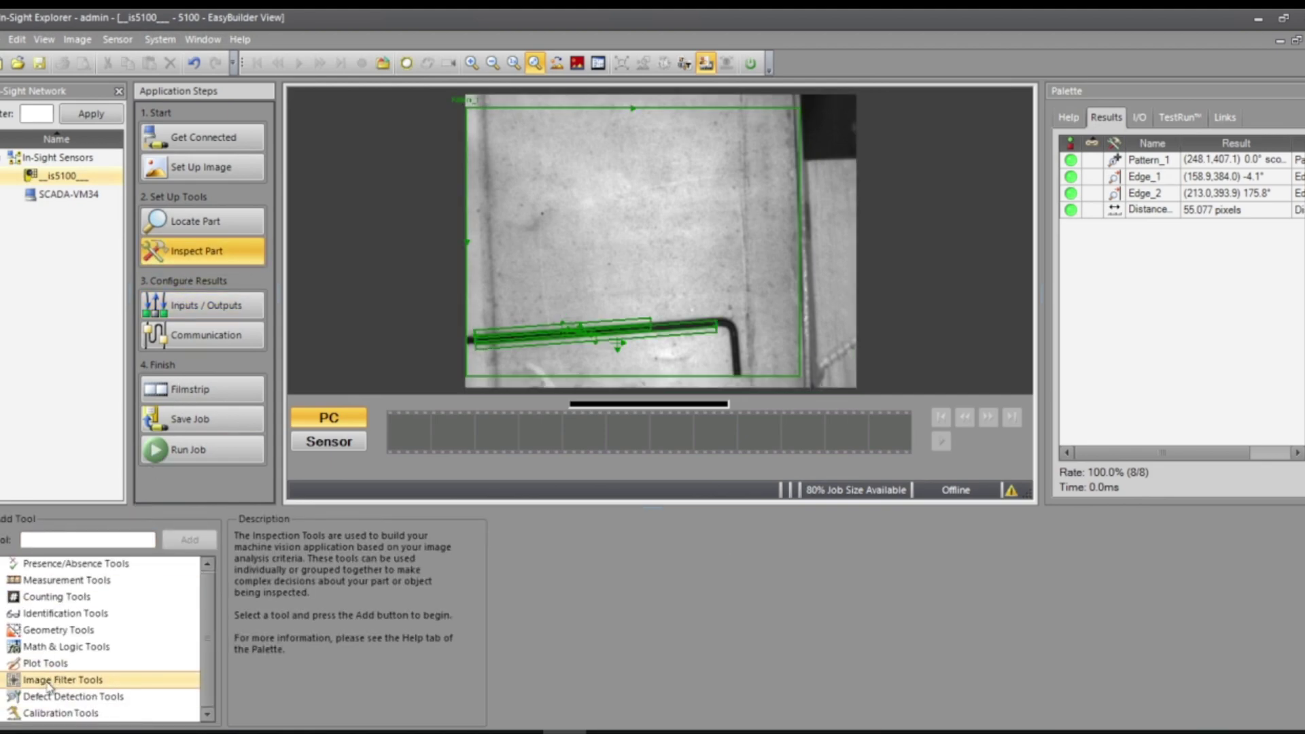
left_click(15, 646)
left_click(52, 681)
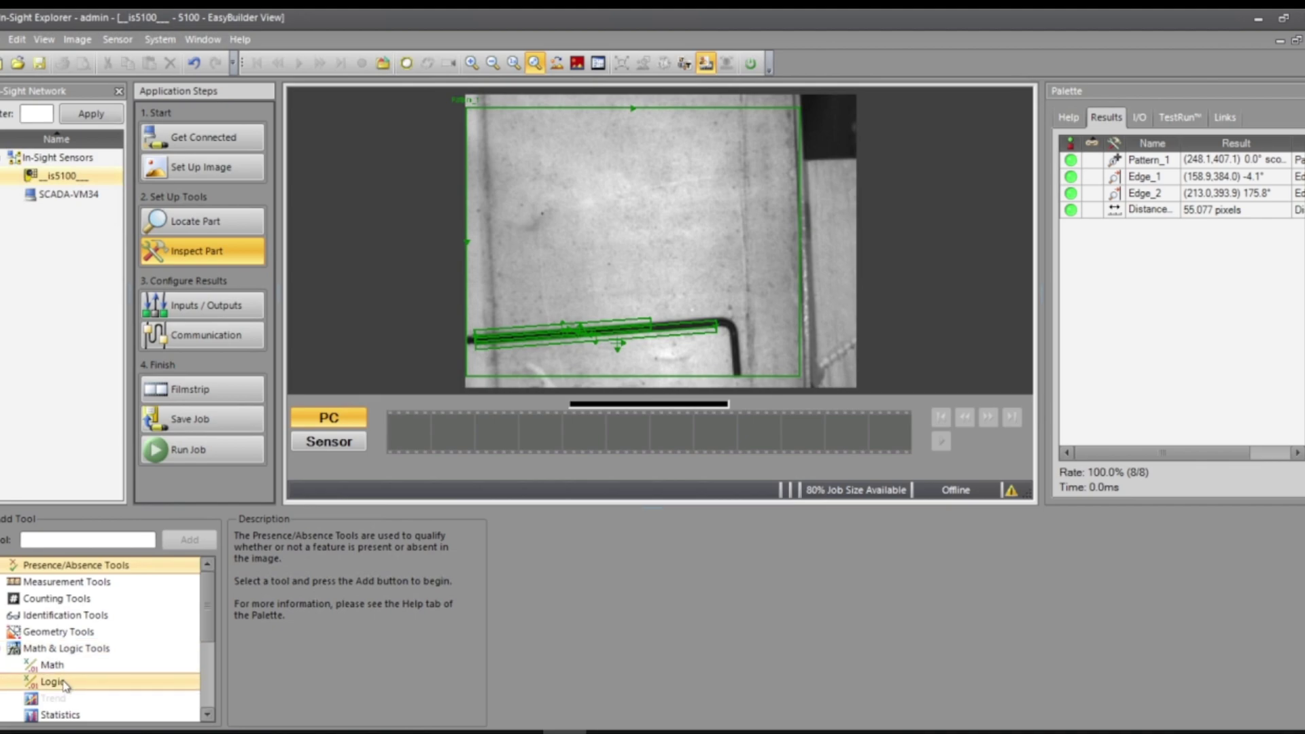
left_click(190, 540)
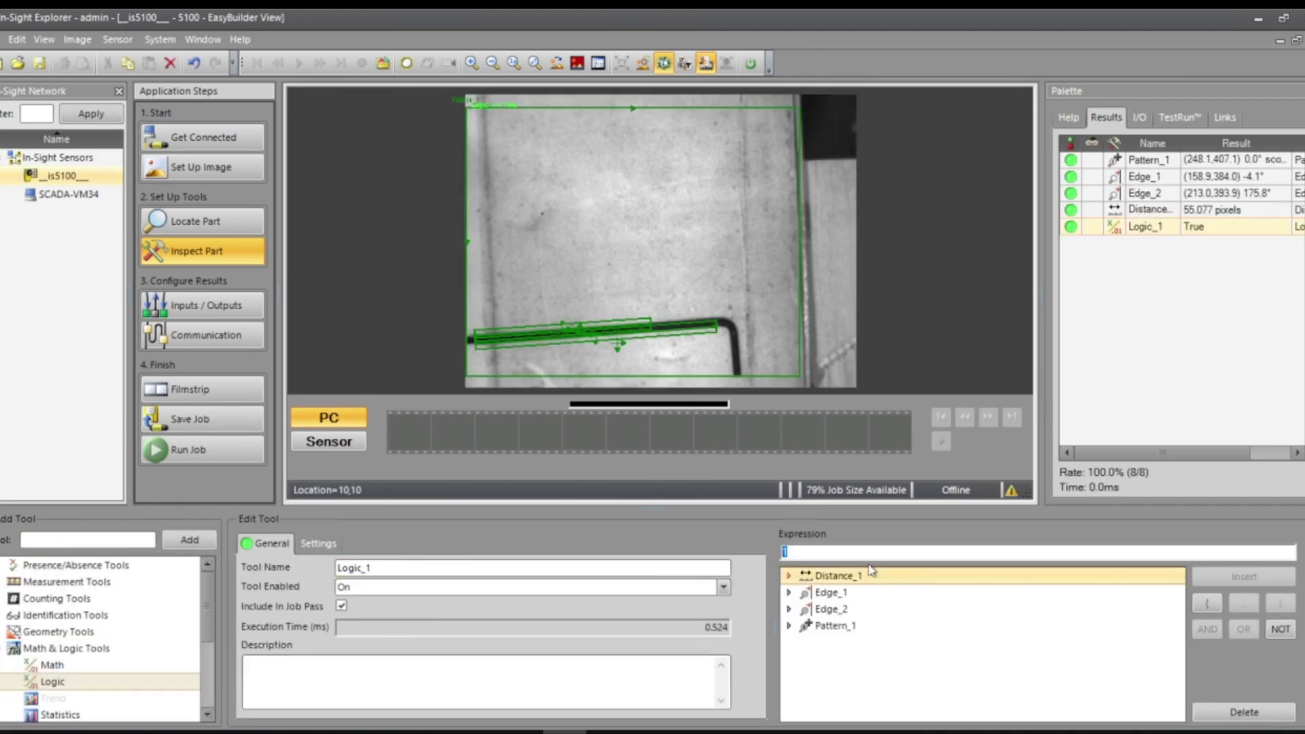
Insert Pattern_1.Pass and Edge_2.Pass into the Logic_1 expression
left_click(843, 626)
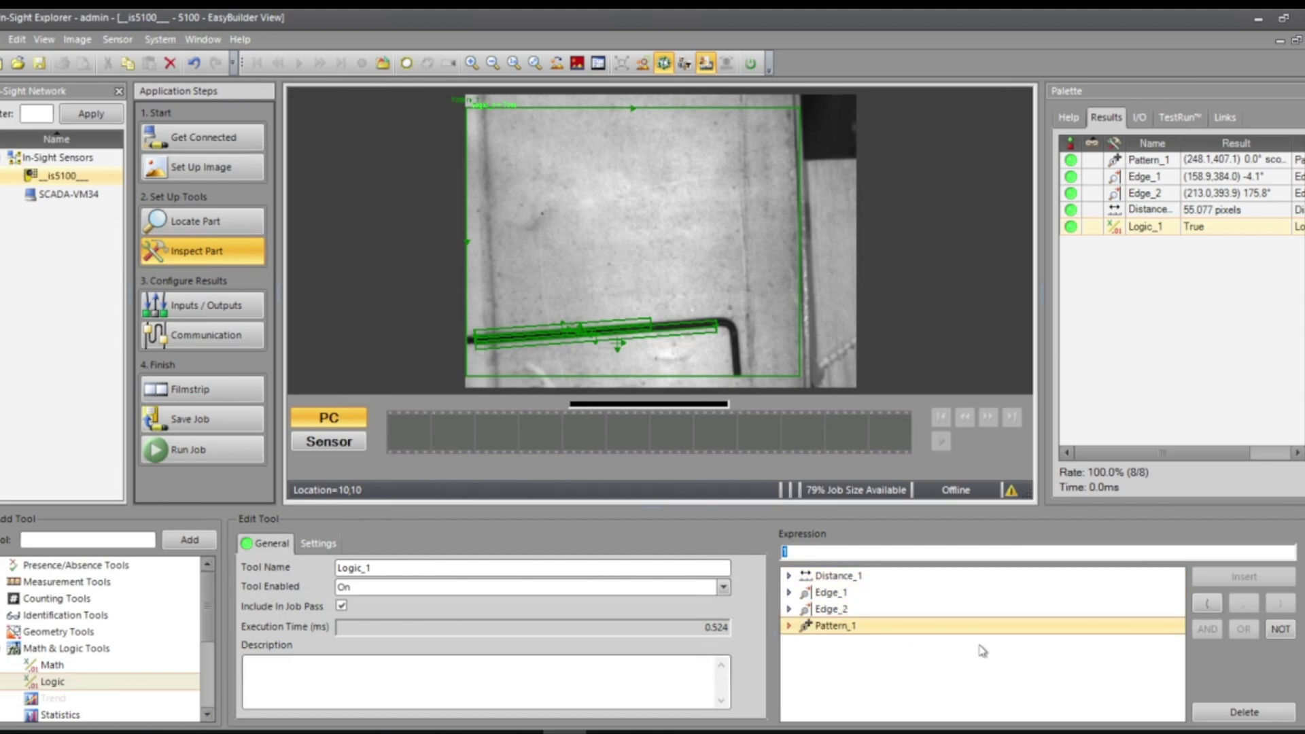
left_click(791, 626)
left_click(842, 659)
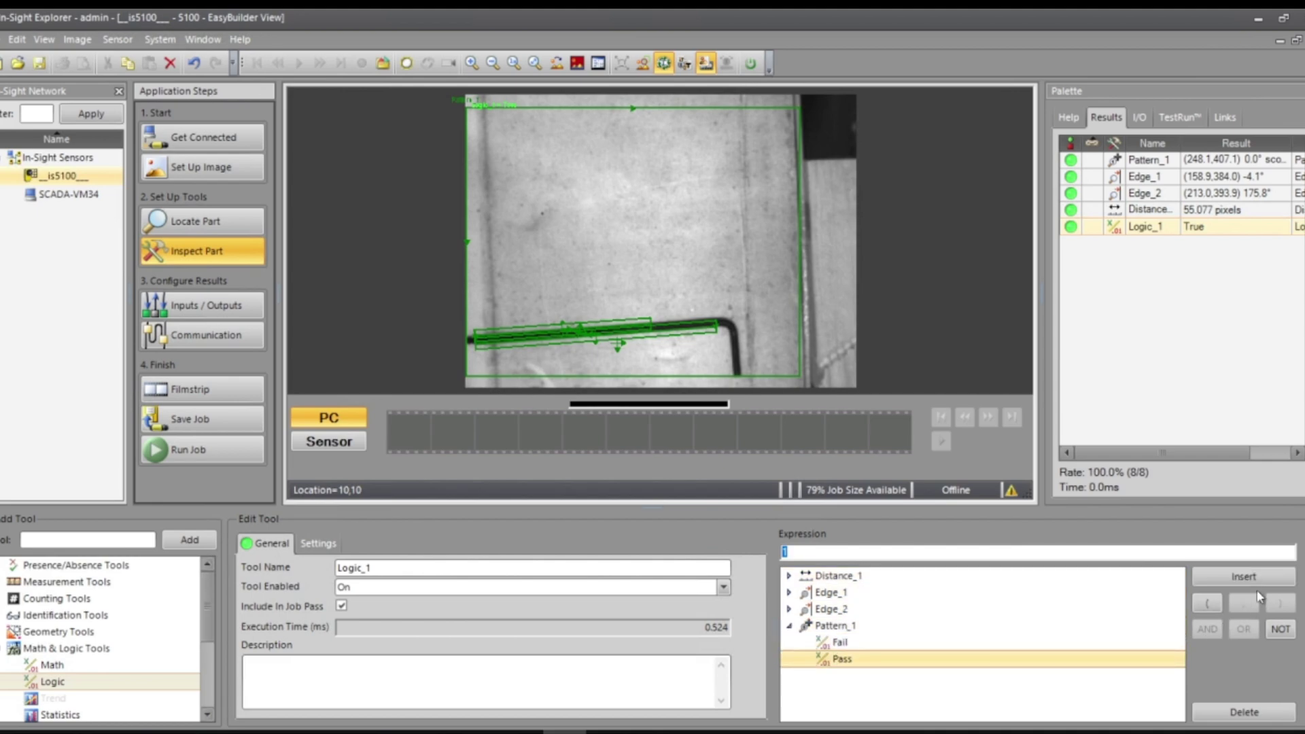
left_click(1253, 580)
left_click(1208, 629)
left_click(843, 659)
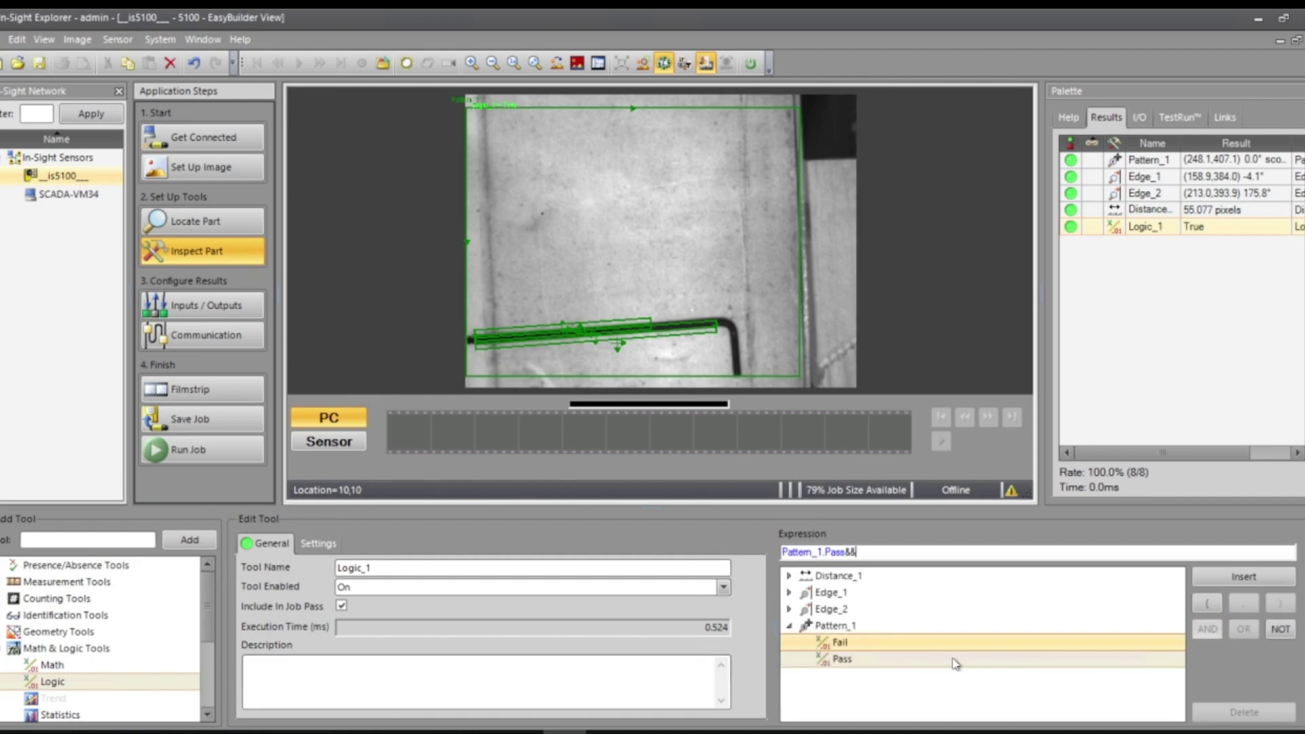
left_click(789, 609)
left_click(855, 644)
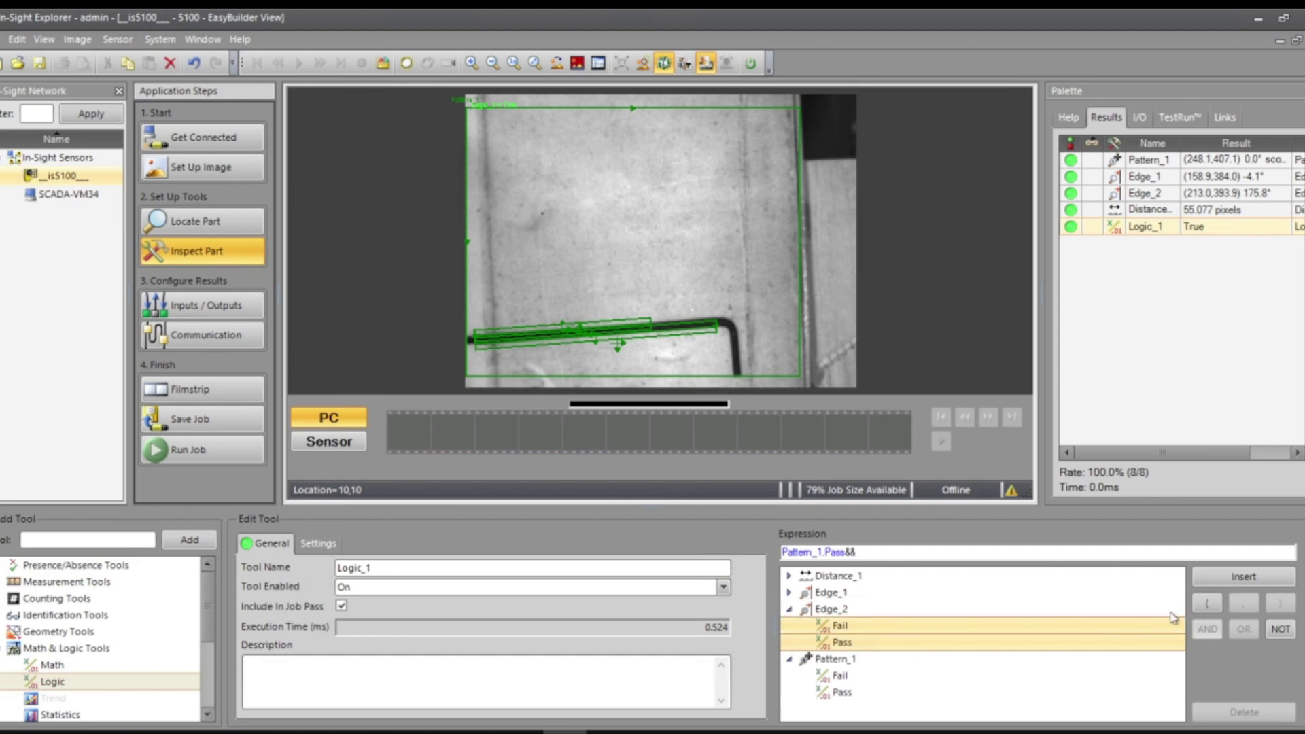
key("Return")
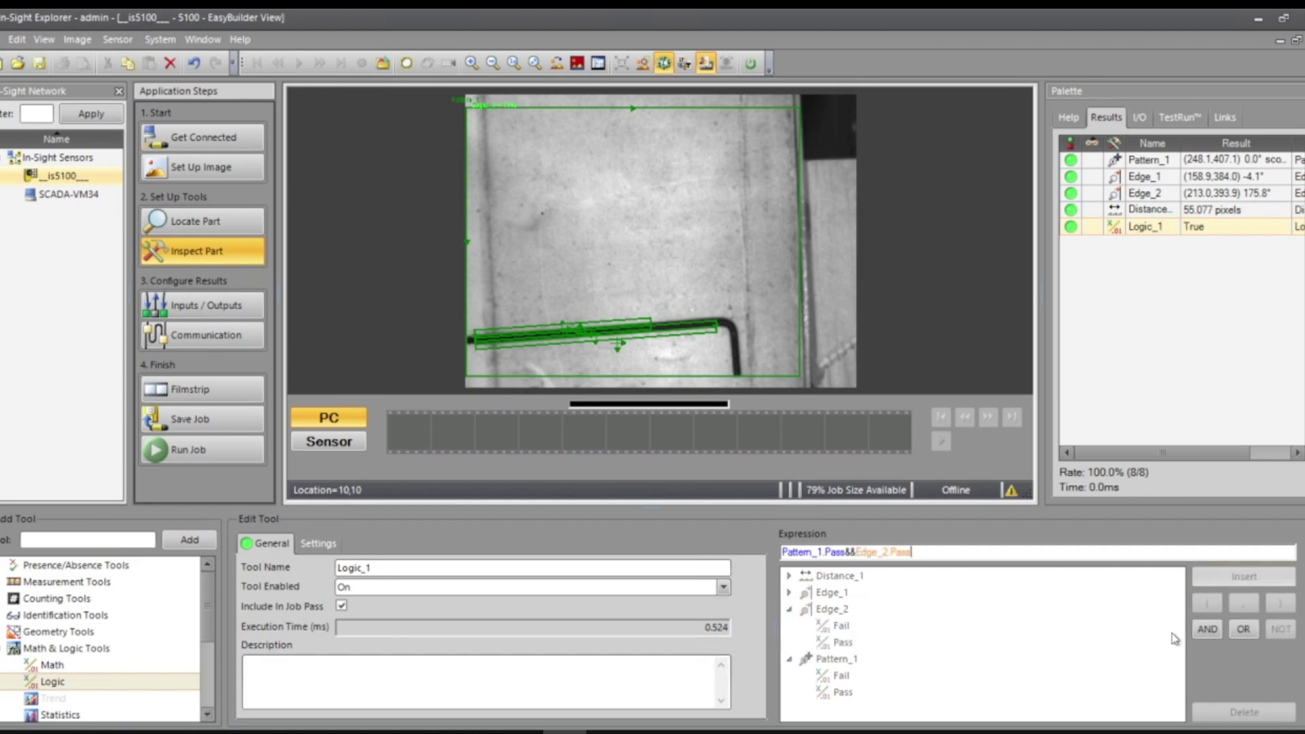
Append && Edge_1.Pass && Distance_1.Pass to complete the expression
left_click(1206, 630)
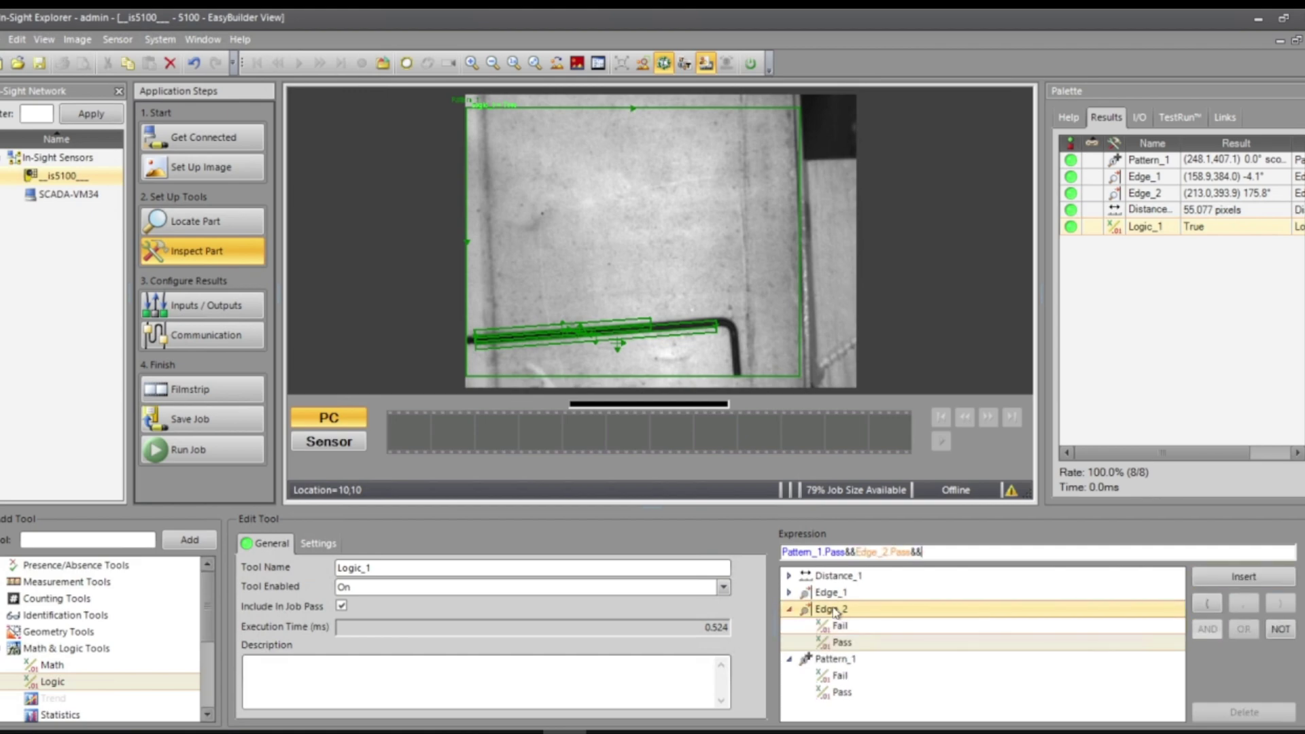
left_click(790, 592)
left_click(837, 610)
left_click(841, 626)
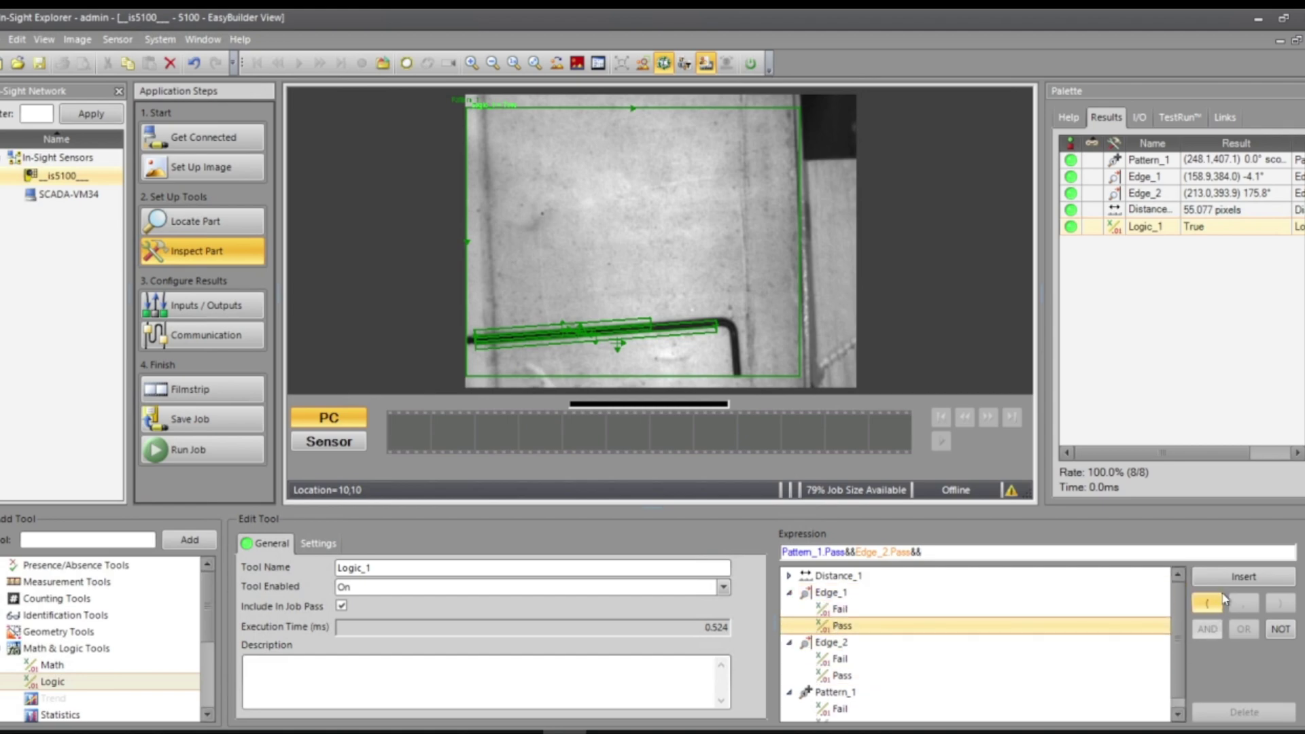
left_click(1229, 578)
left_click(1207, 629)
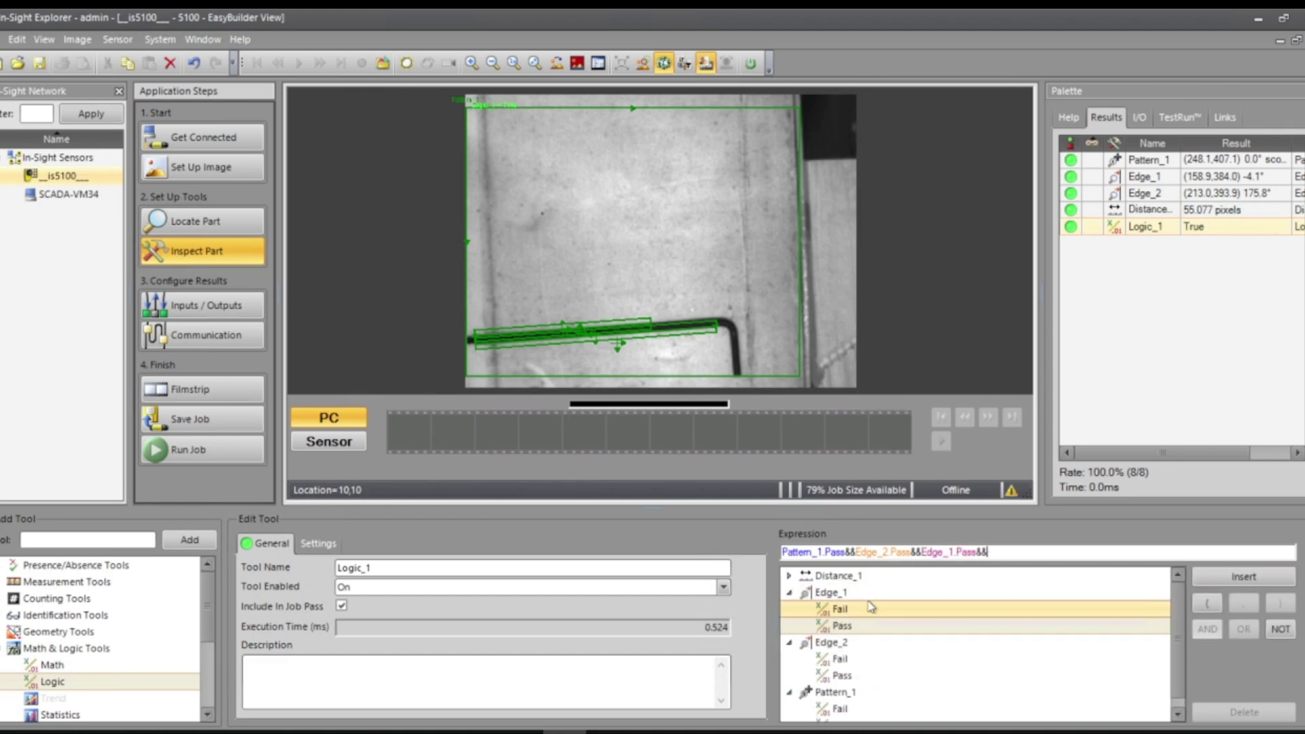
left_click(790, 575)
left_click(841, 609)
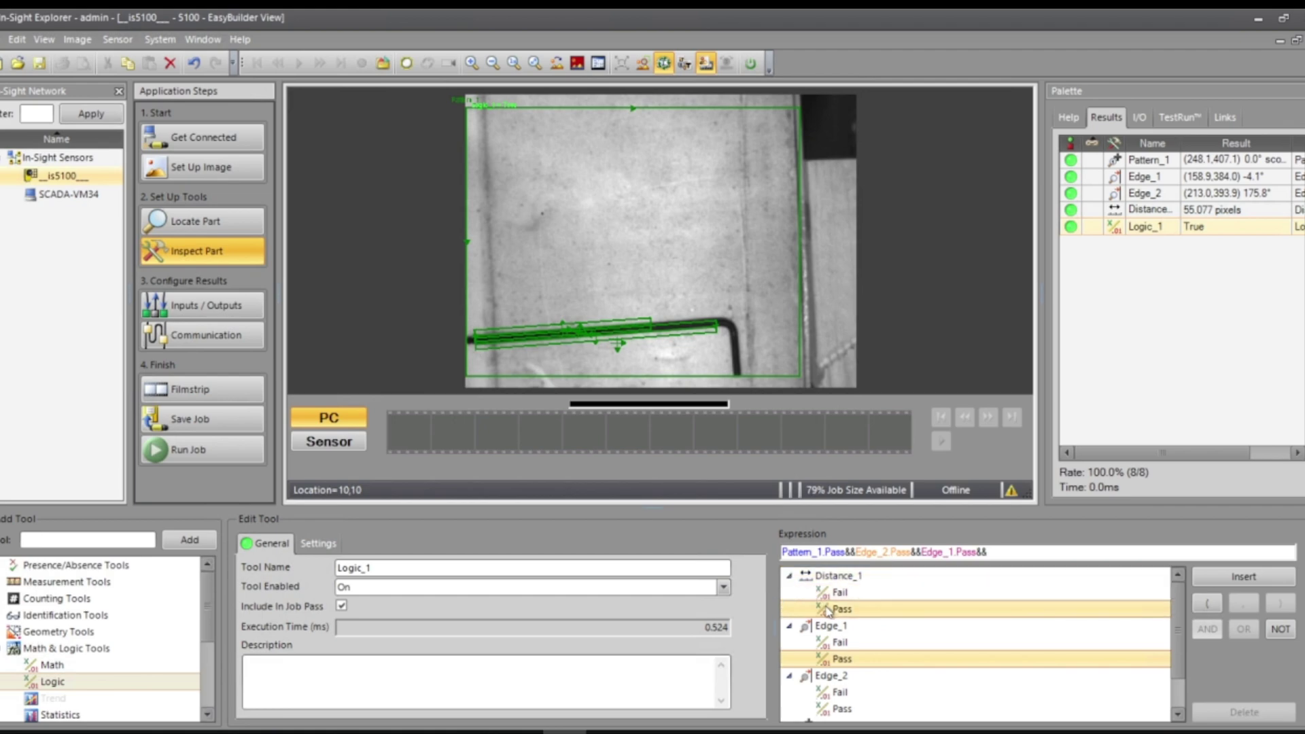
left_click(1243, 577)
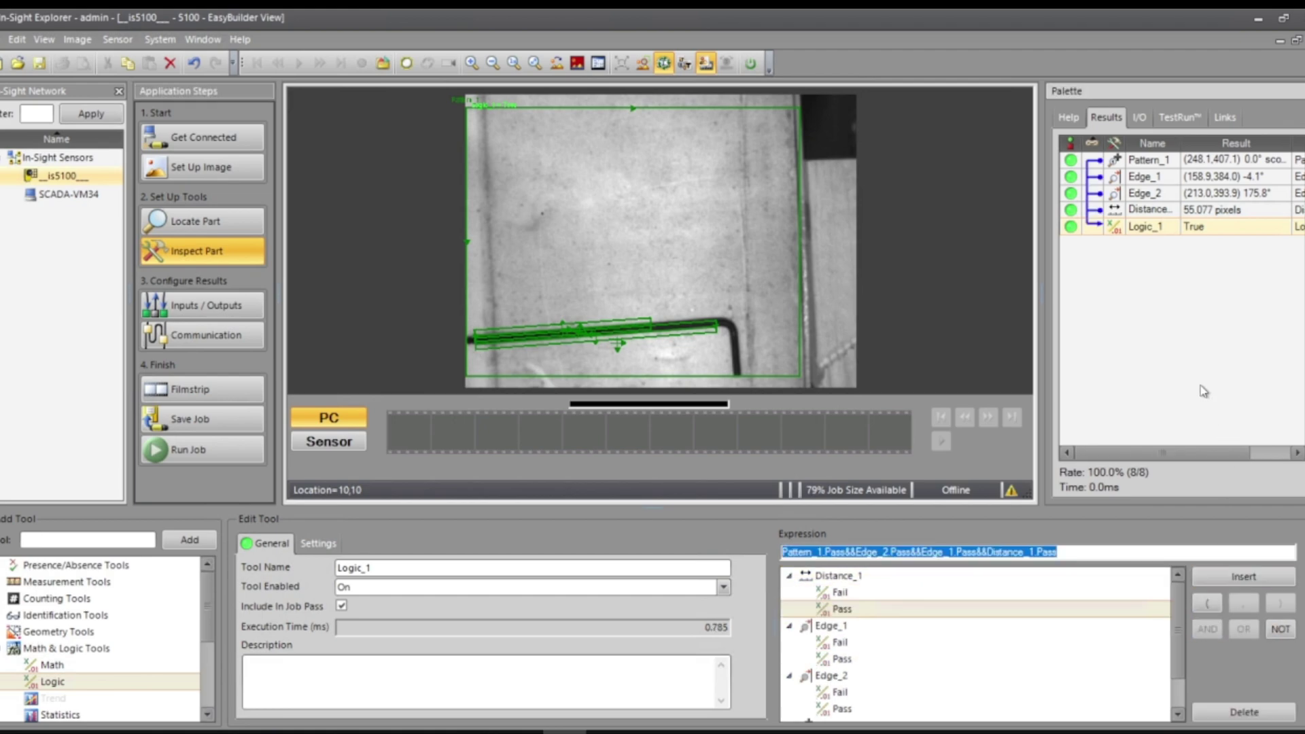
Review the Edge_1 and Edge_2 settings, then return to Logic_1's expression
left_click(1141, 178)
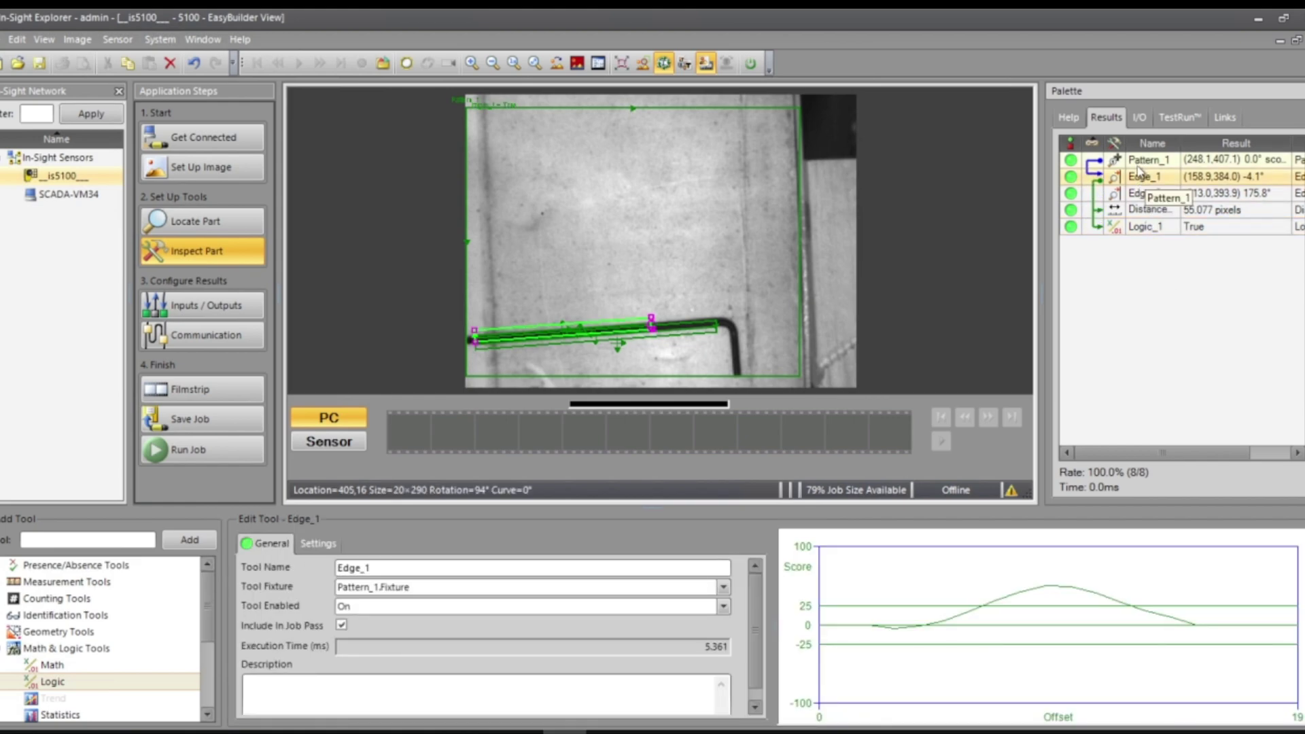
left_click(1144, 194)
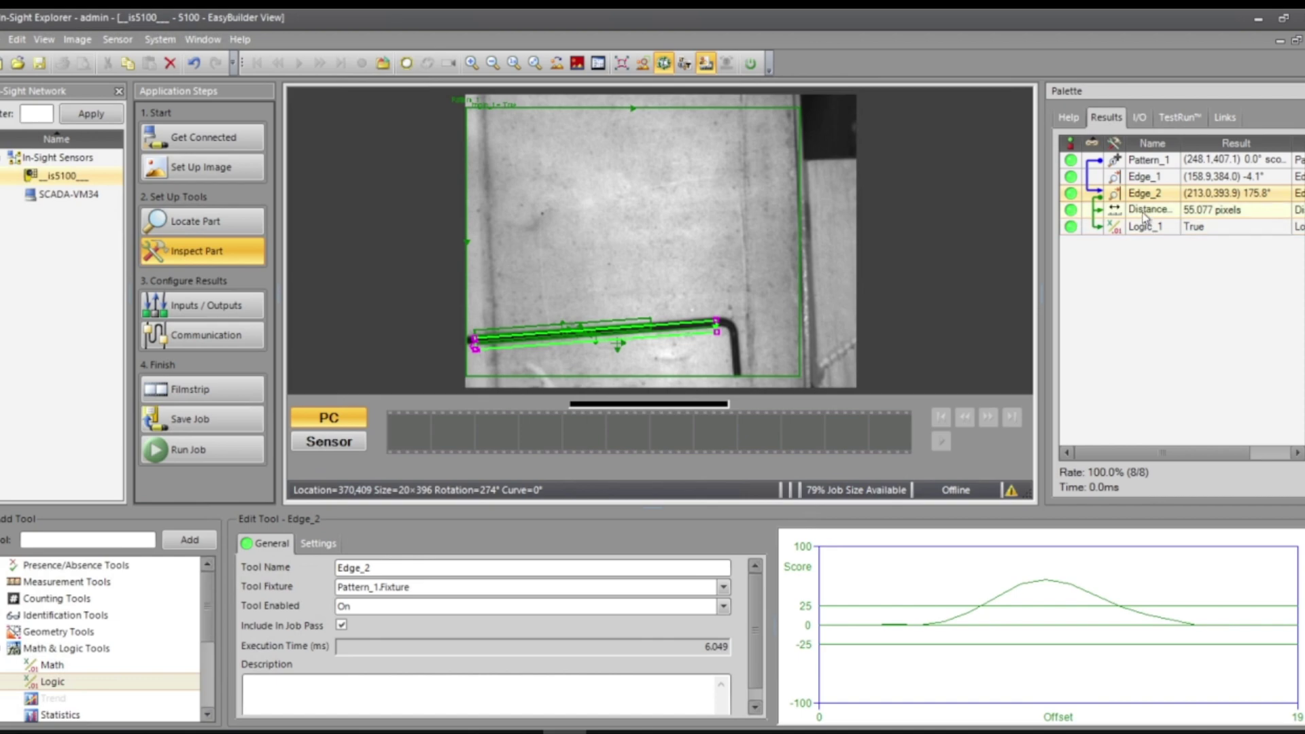
left_click(1146, 226)
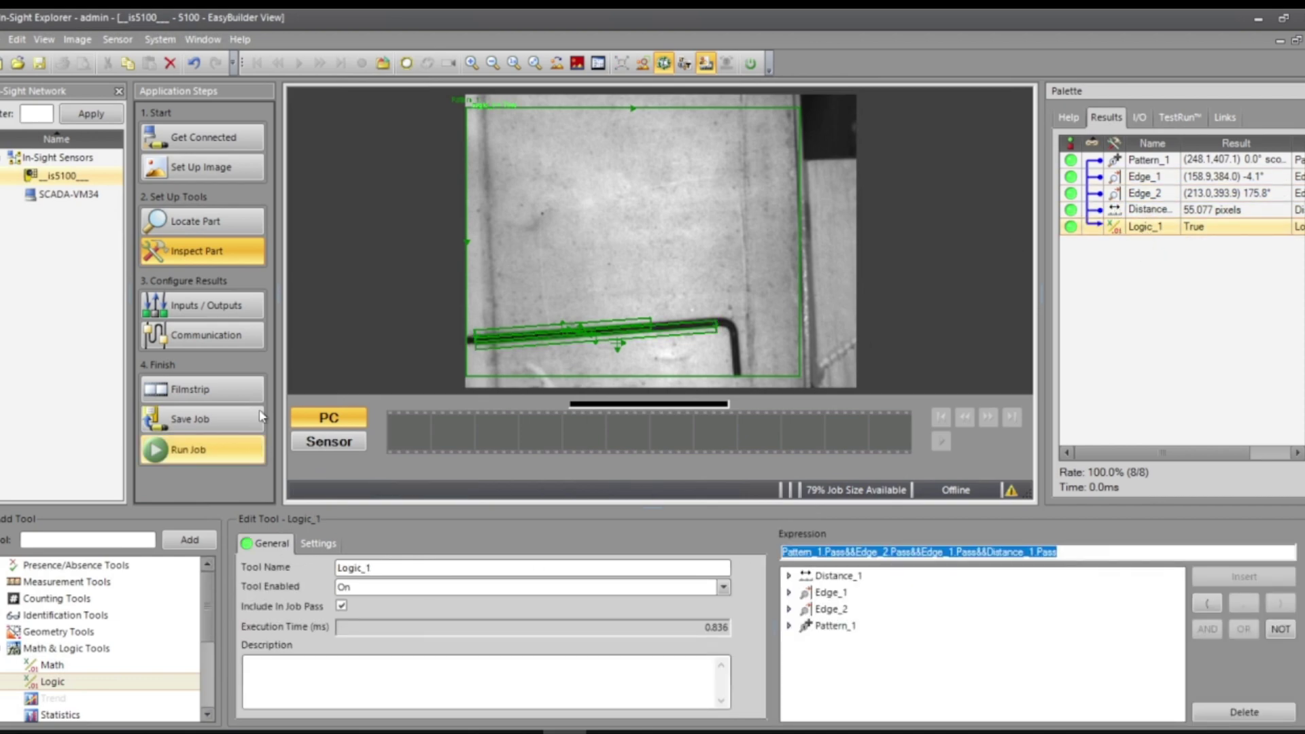
Set output line 0 (Direct 0) to Job Result driven by Logic_1.Pass
left_click(234, 321)
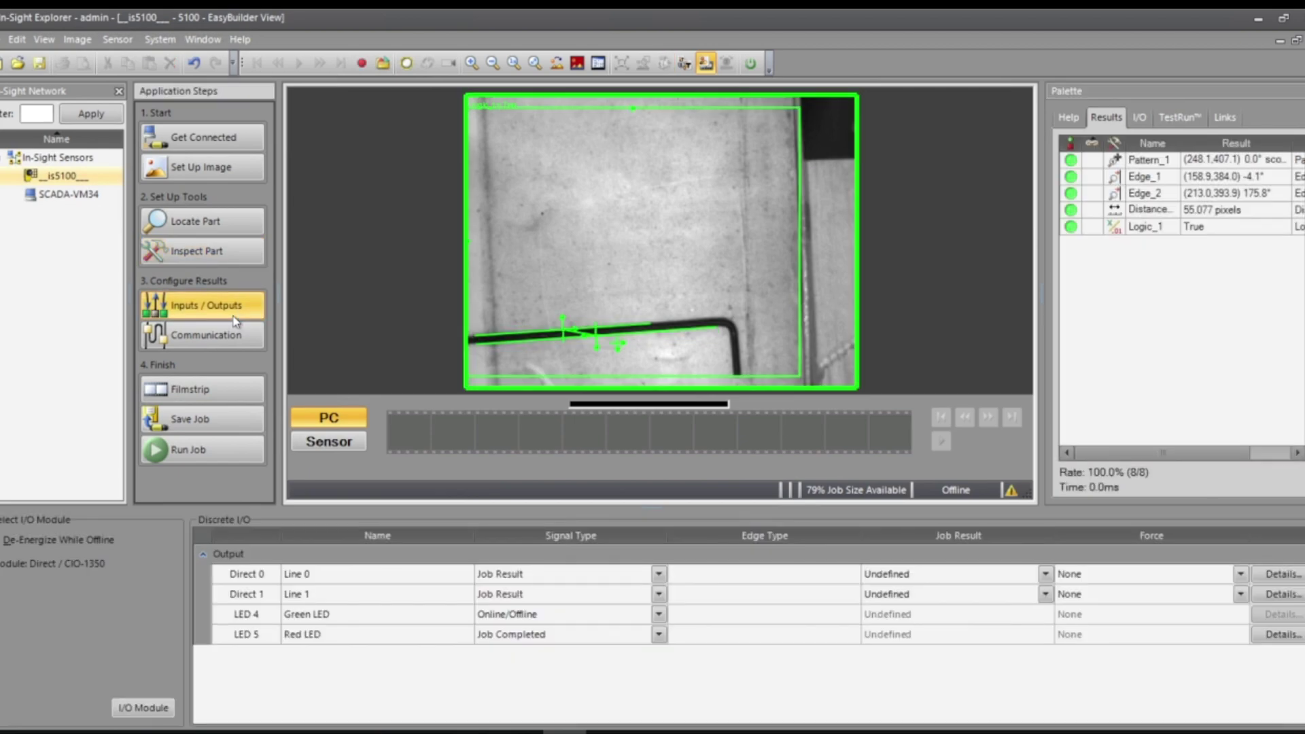
left_click(659, 575)
left_click(503, 591)
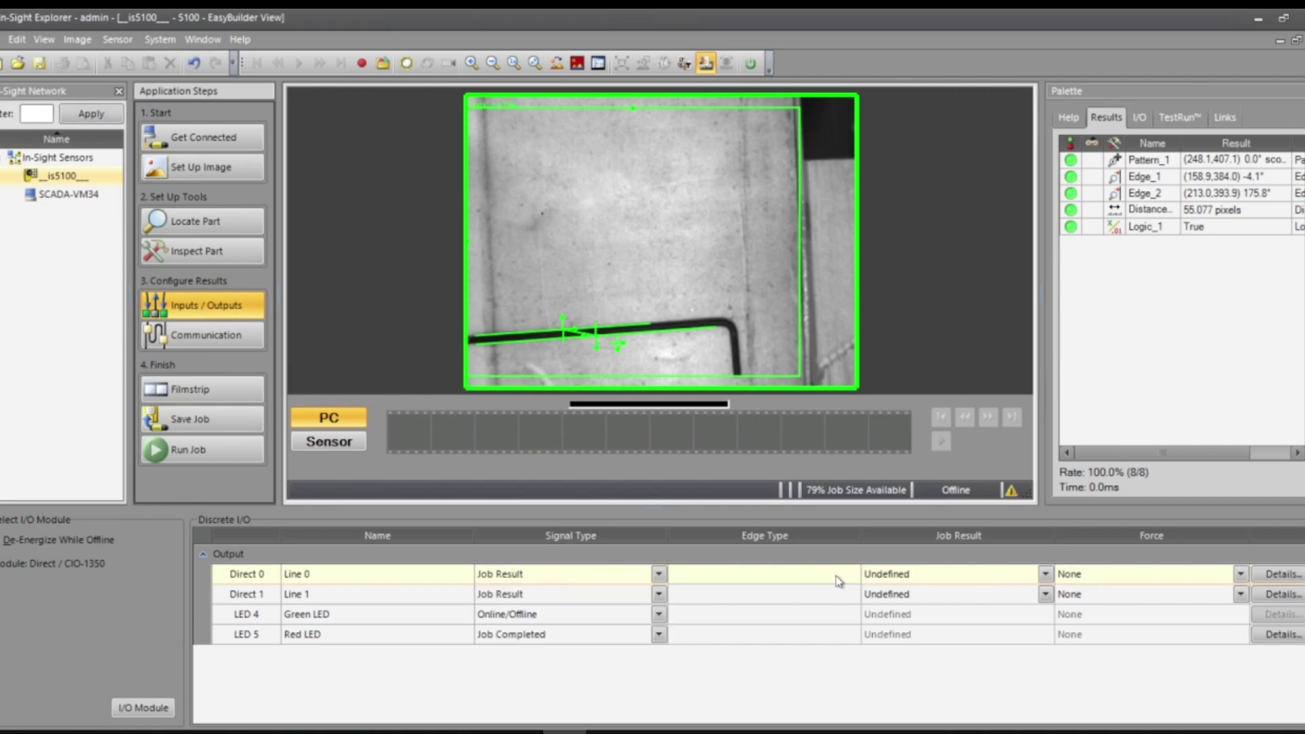
left_click(1045, 575)
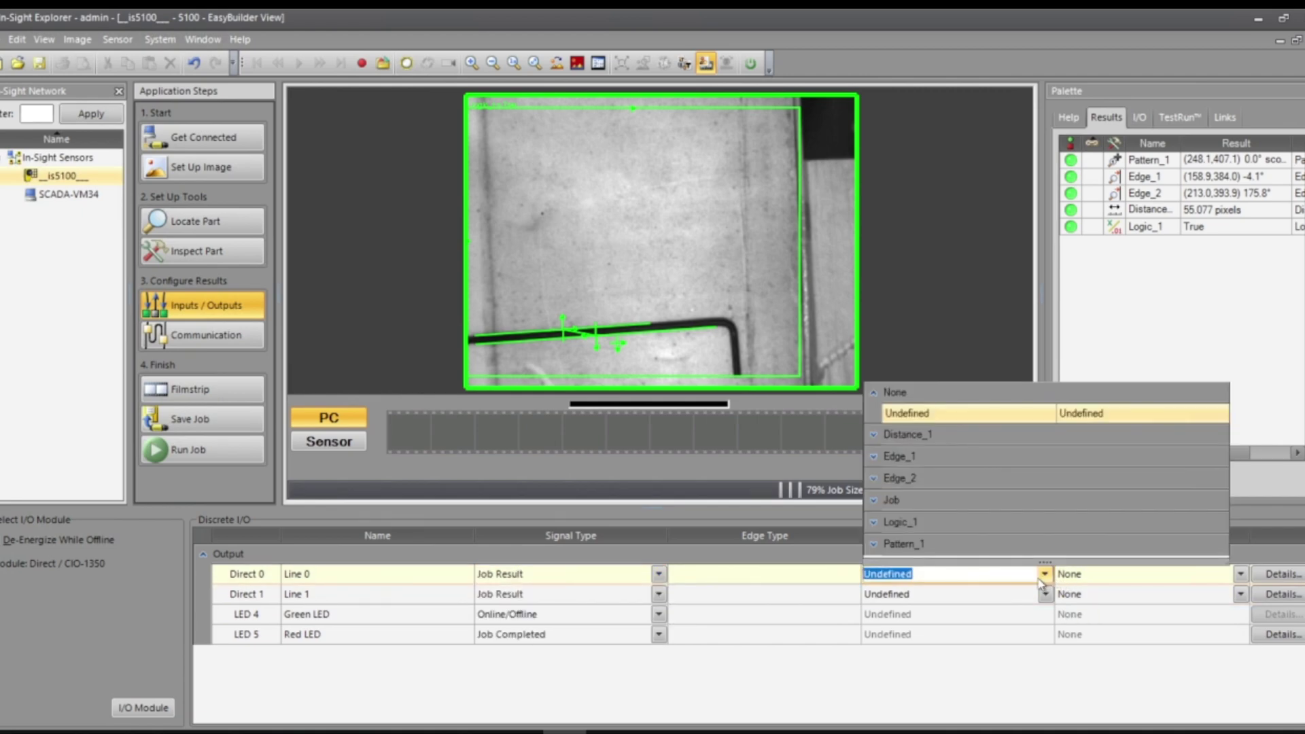
left_click(909, 525)
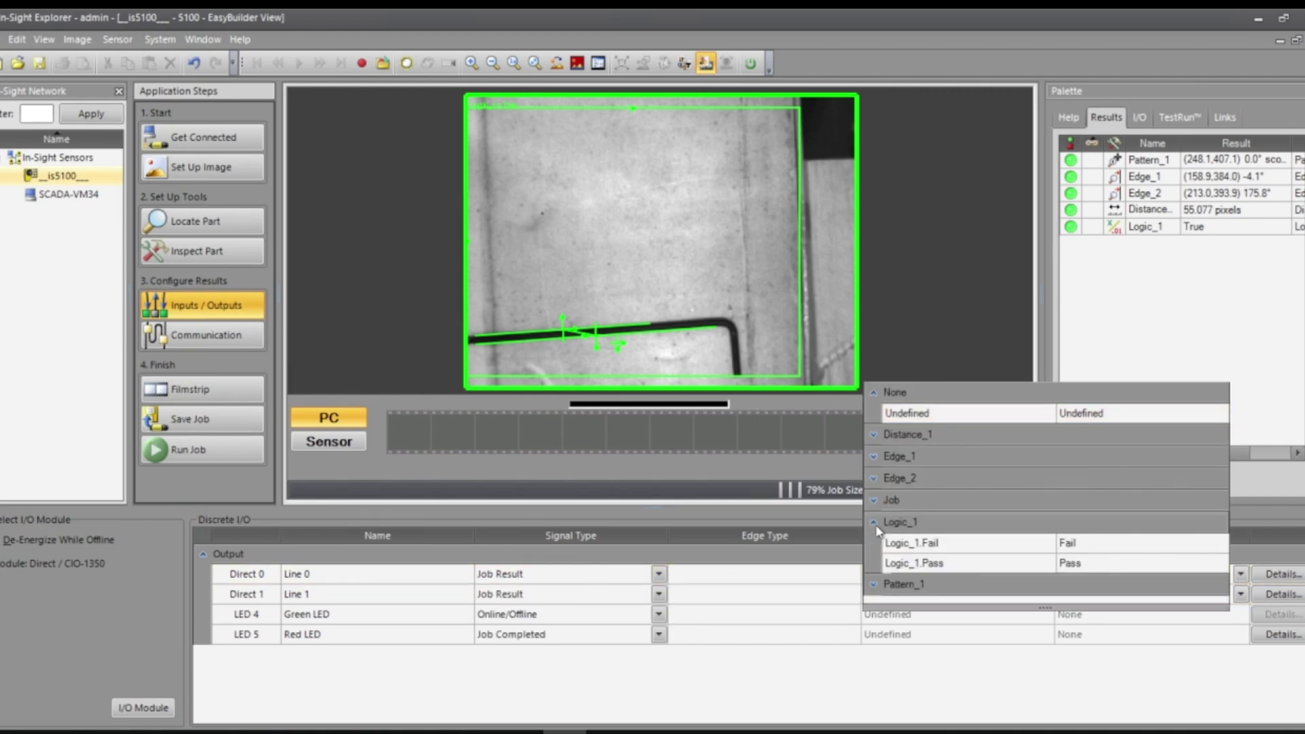
left_click(933, 564)
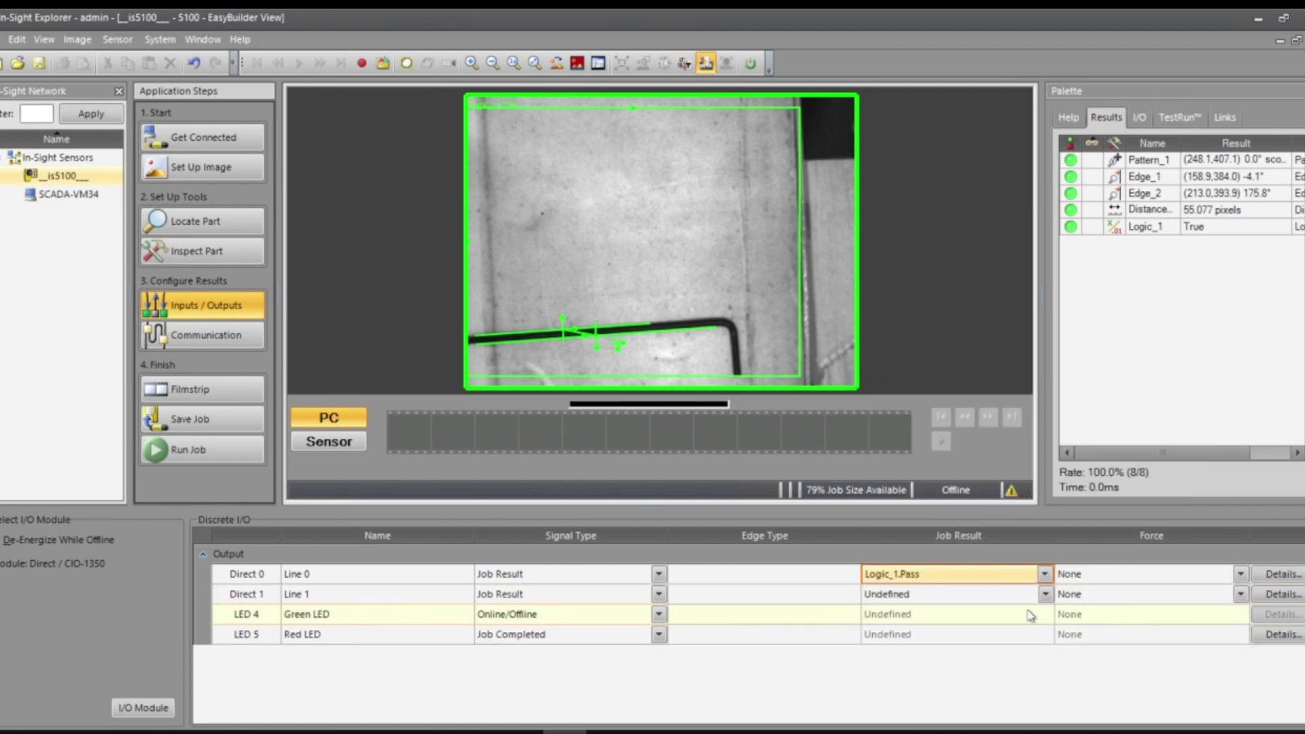
Drive output line 1 from Logic_1.Fail and keep line 0's Force at None
left_click(1032, 595)
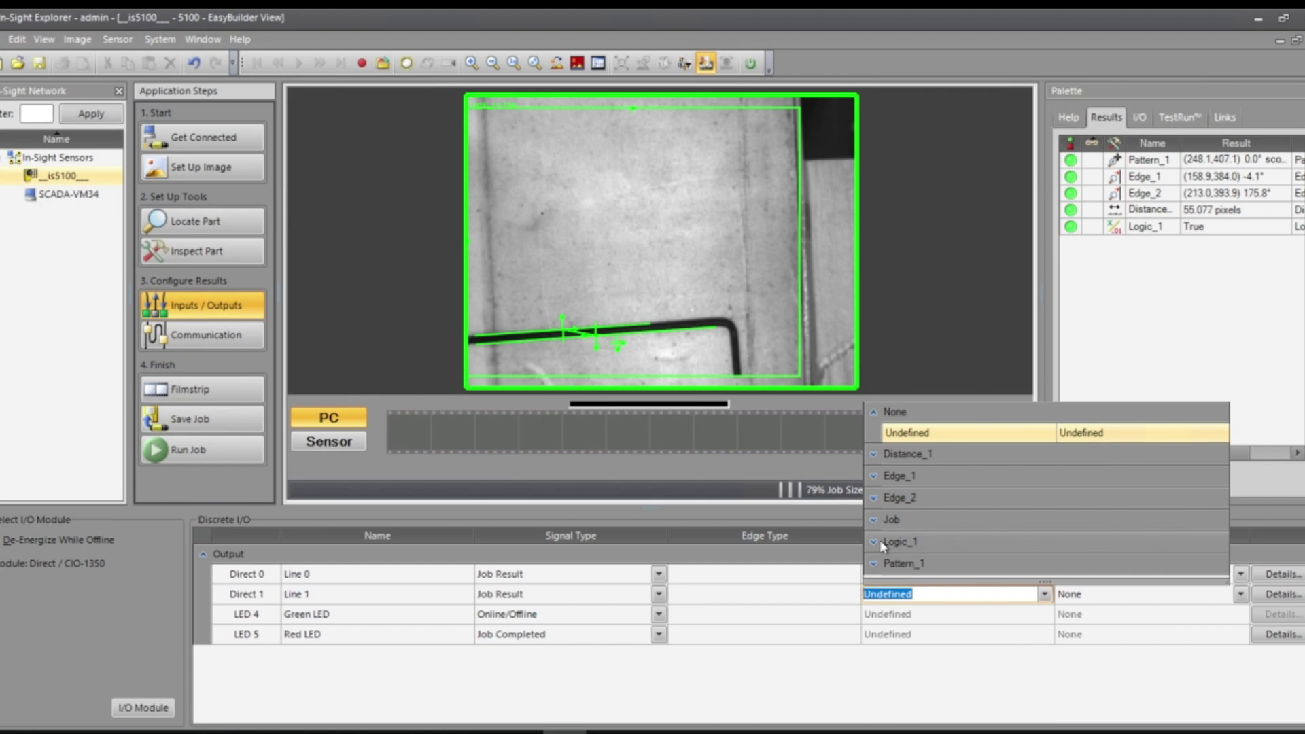
left_click(874, 541)
left_click(902, 564)
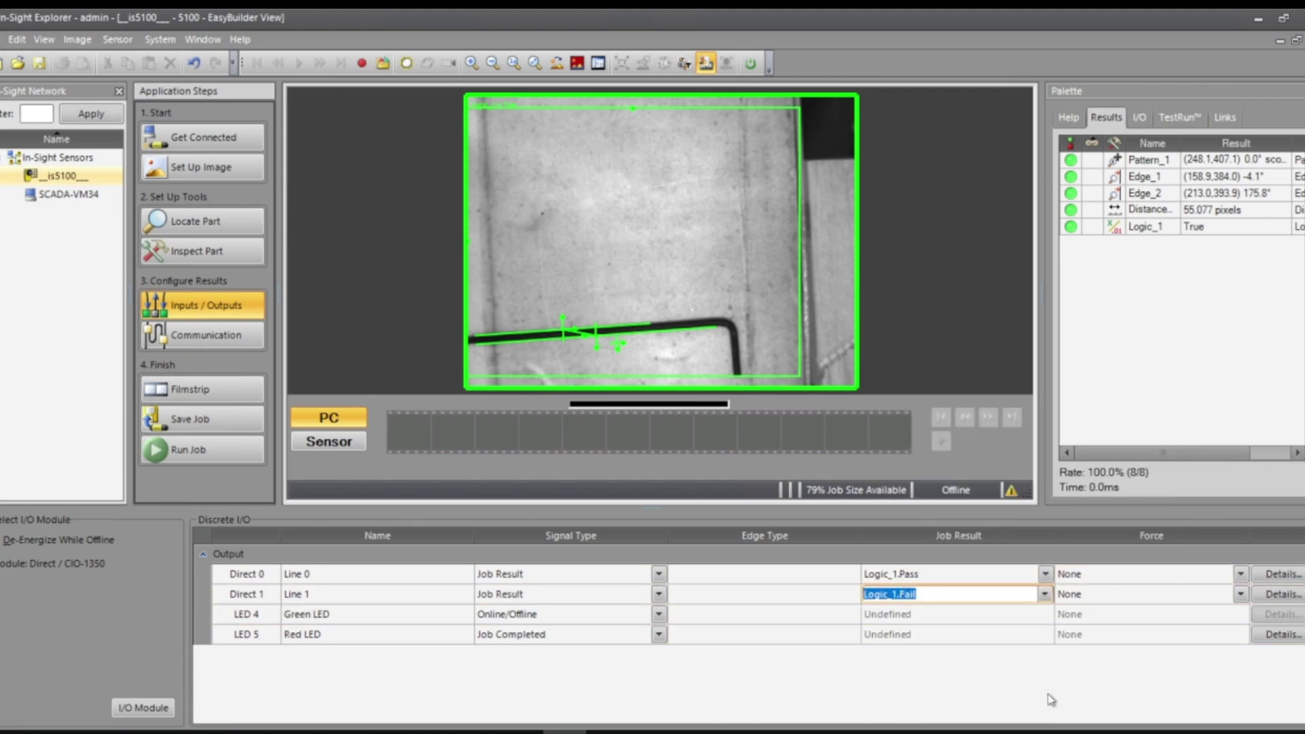
left_click(1241, 576)
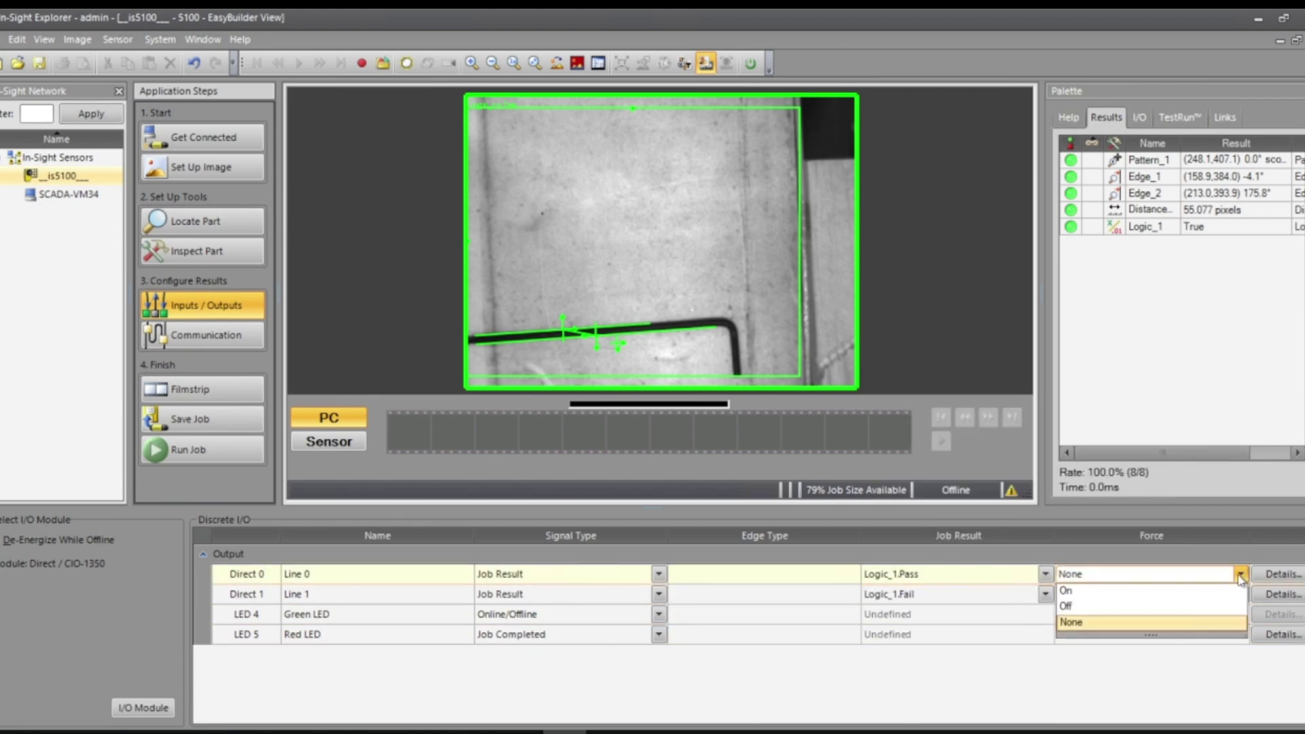
left_click(1082, 654)
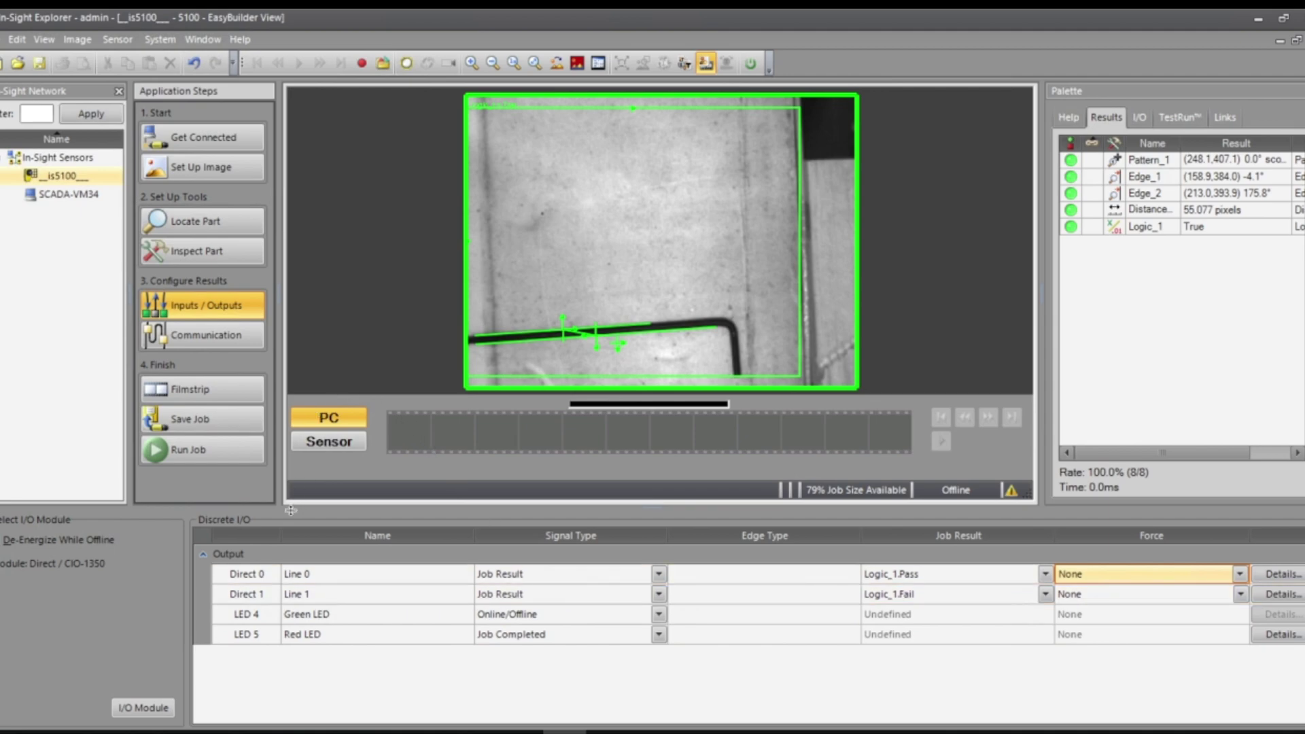
Add a PLC / Motion Controller device from Rockwell Automation using the EtherNet/IP protocol
left_click(227, 350)
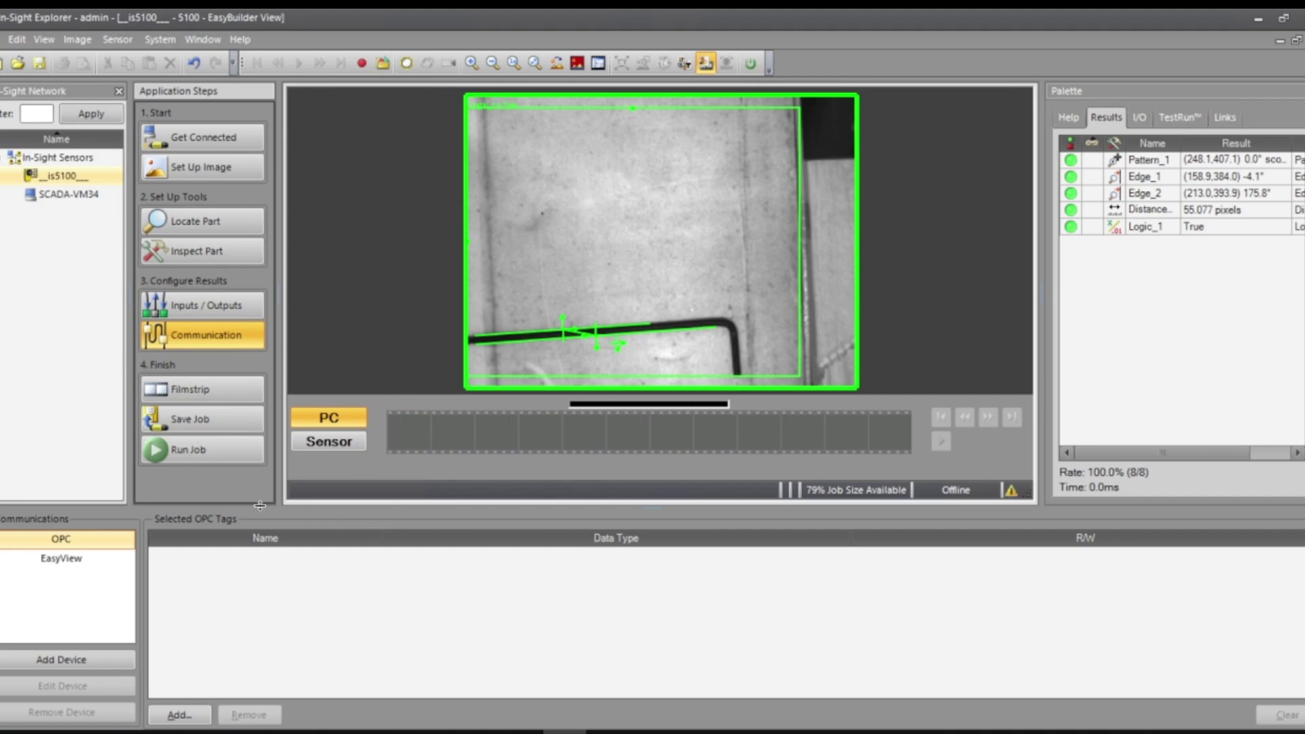
left_click(204, 305)
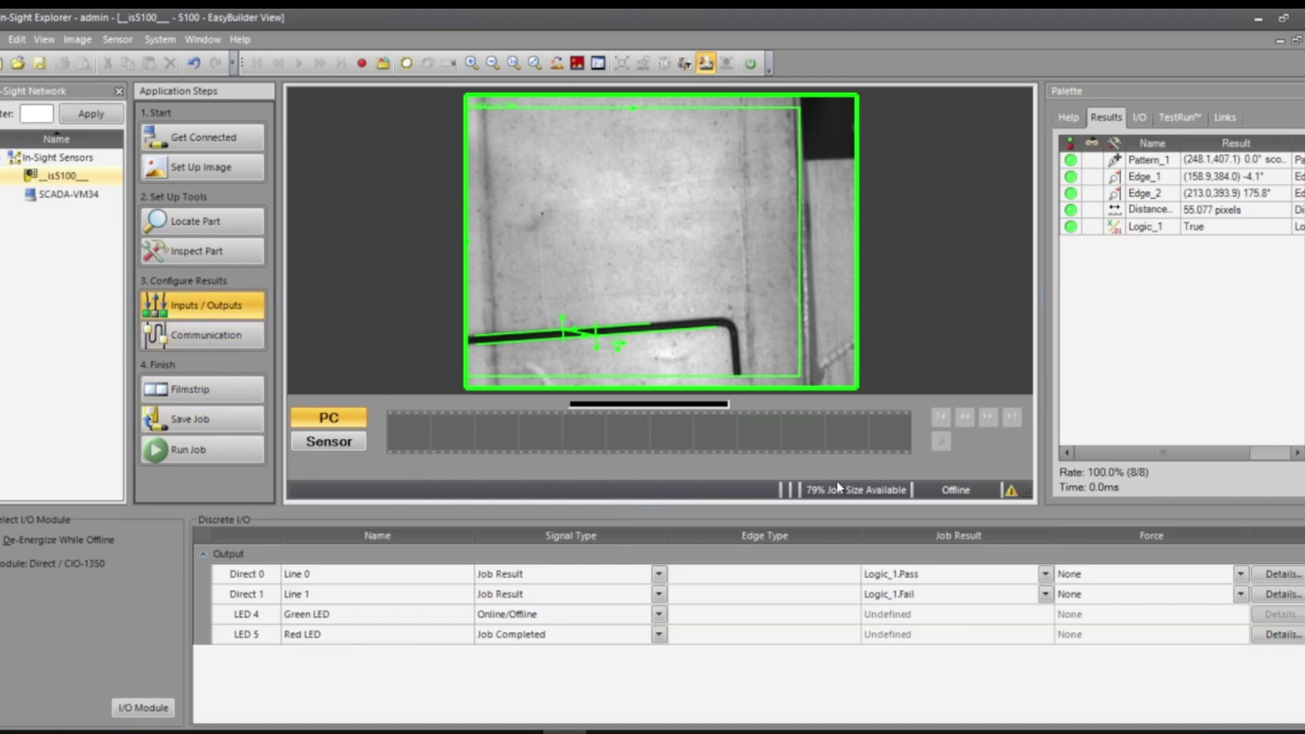
left_click(214, 336)
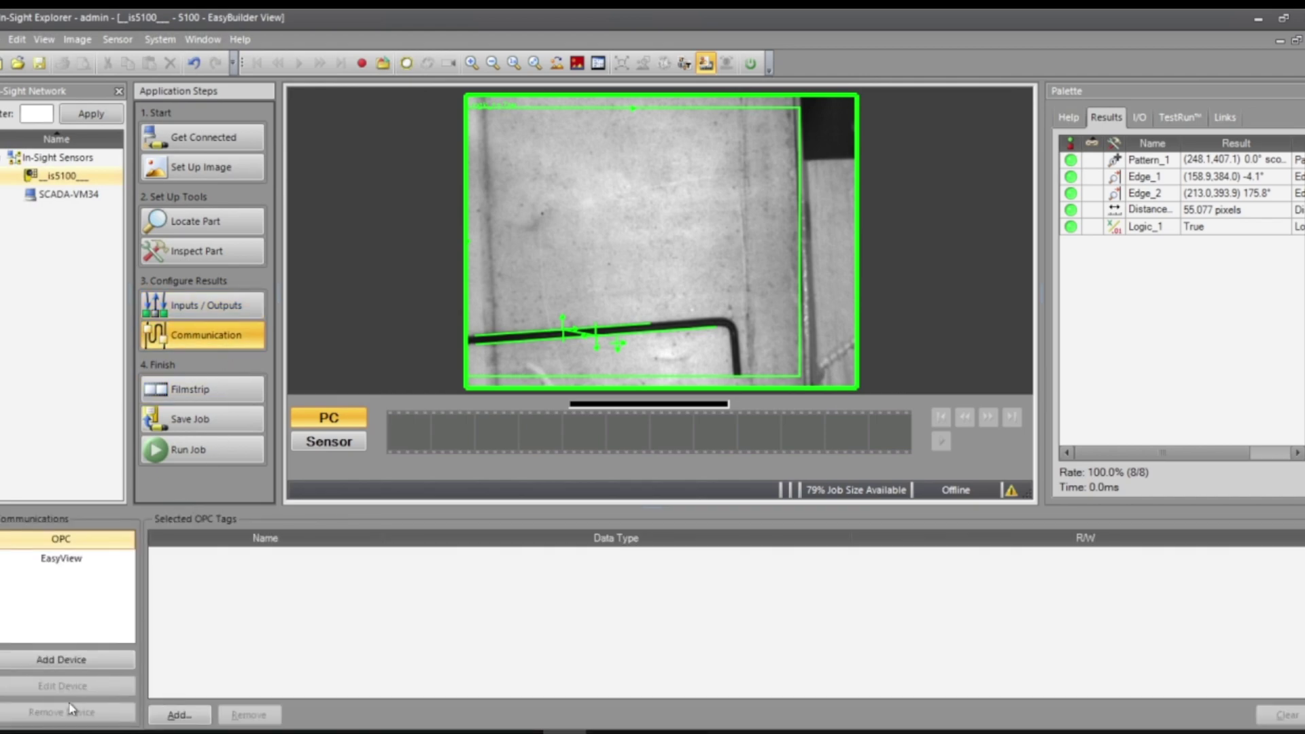
left_click(64, 660)
left_click(253, 552)
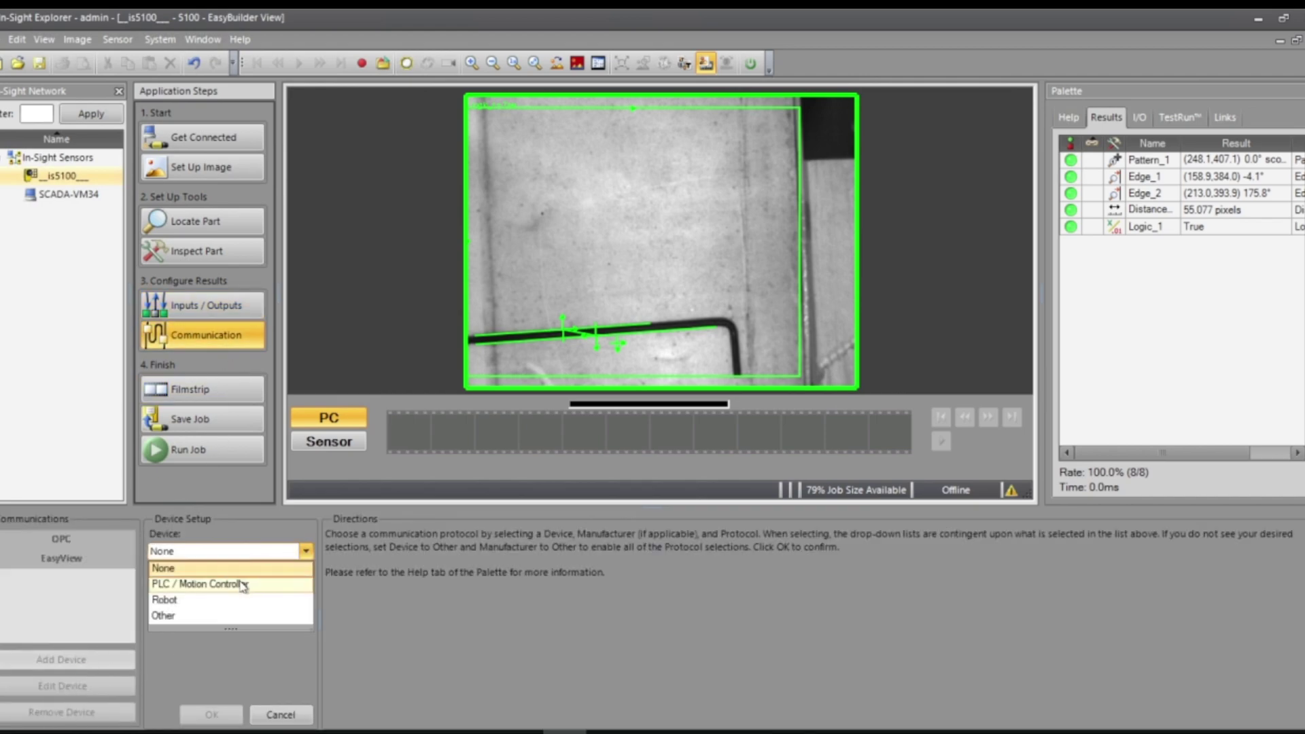
left_click(217, 573)
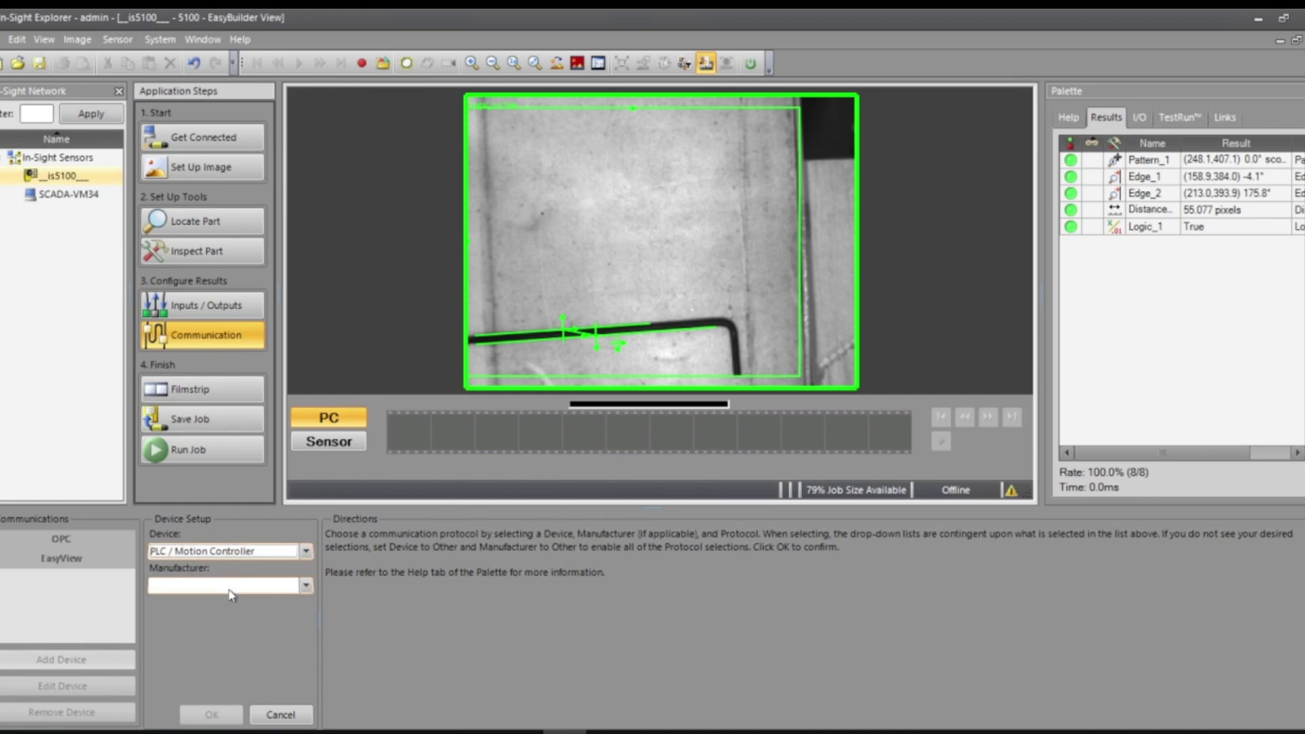
left_click(231, 586)
left_click(220, 620)
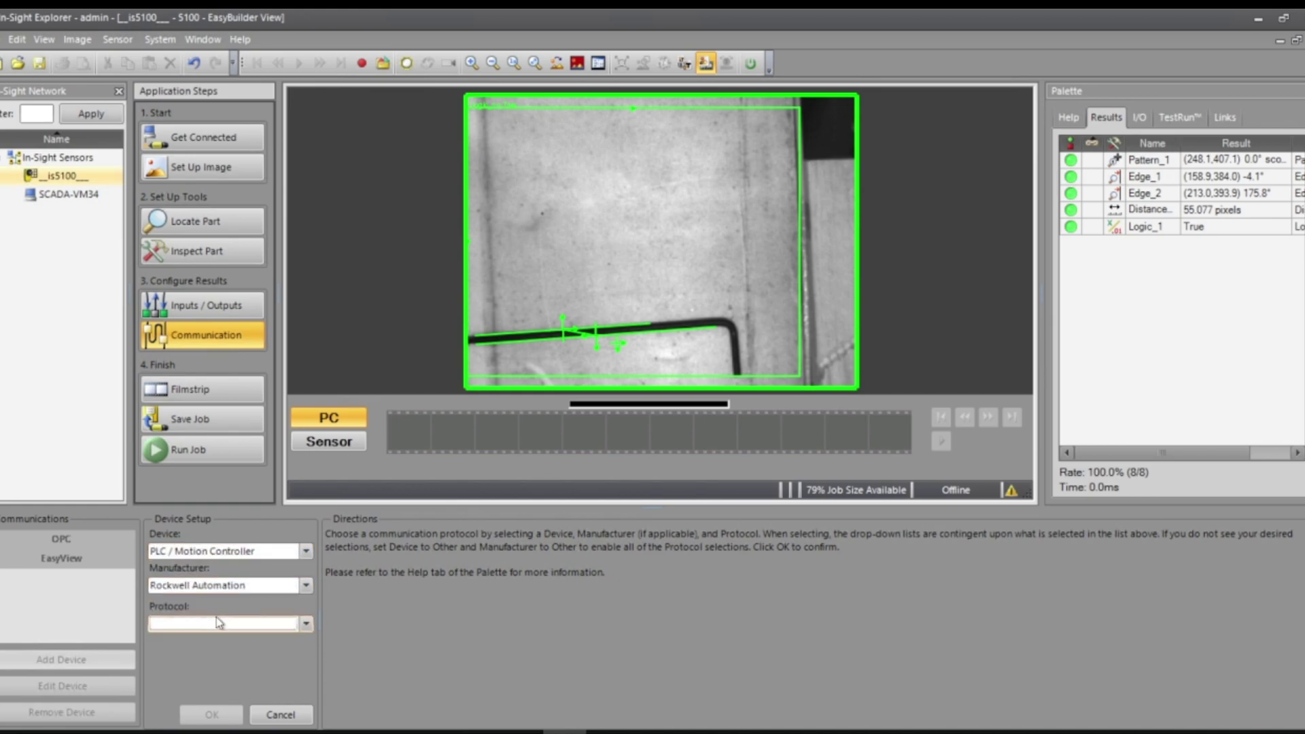
left_click(225, 624)
left_click(219, 654)
left_click(212, 714)
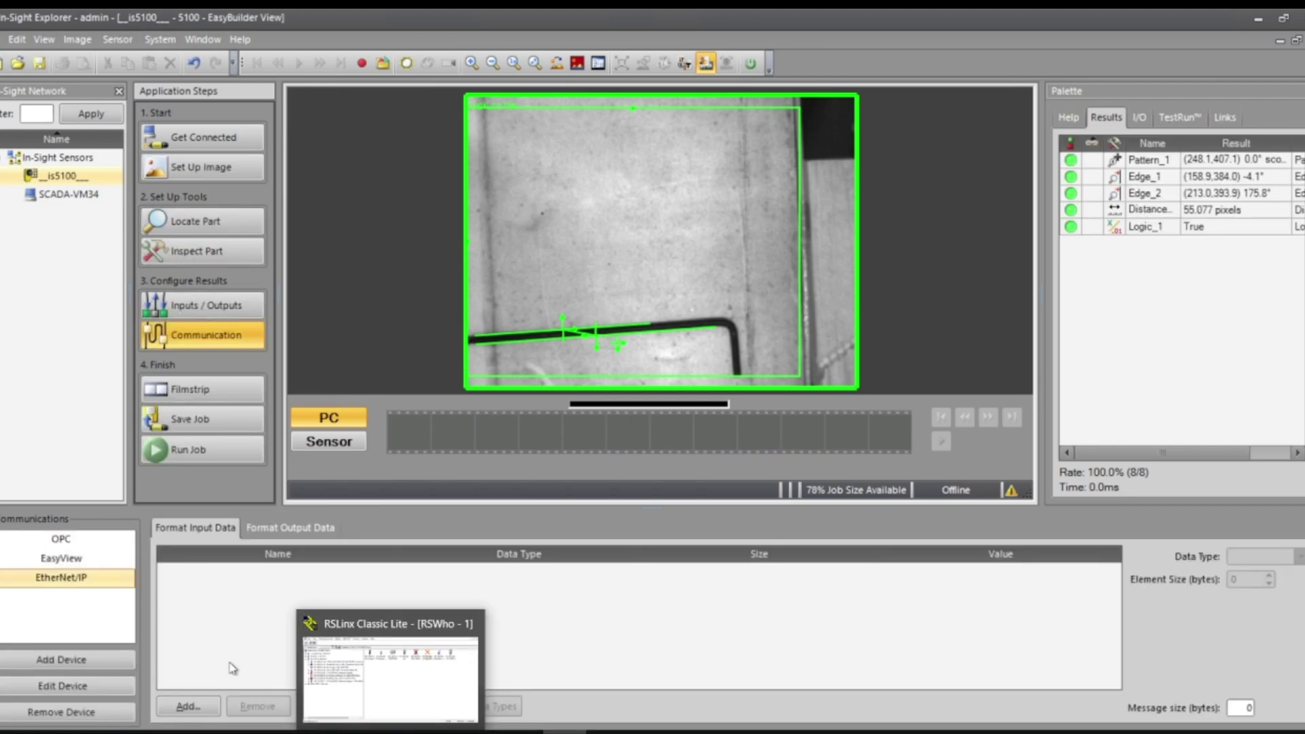
Add Logic_1.Pass as an EtherNet/IP output data item
left_click(278, 529)
left_click(188, 706)
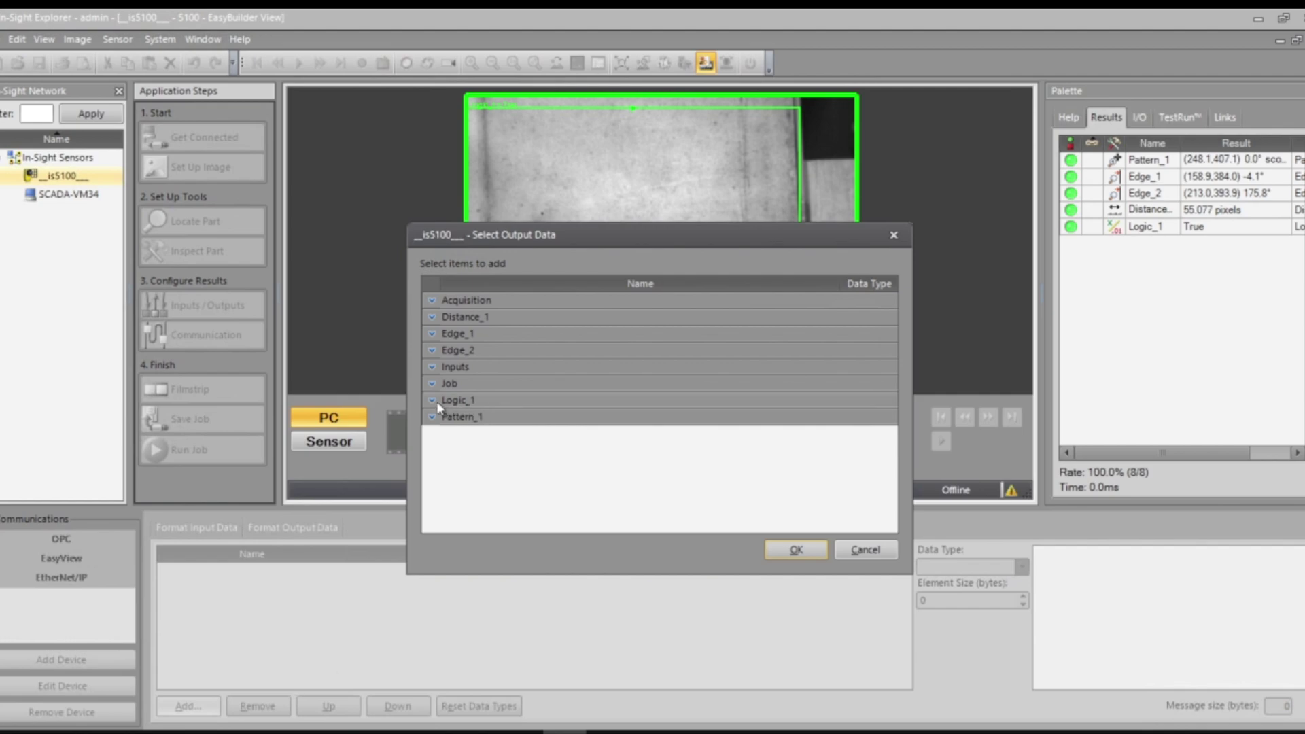
left_click(432, 400)
scroll(510, 496, "down", 3)
scroll(507, 503, "up", 1)
scroll(507, 503, "up", 1)
scroll(507, 503, "down", 1)
left_click(501, 474)
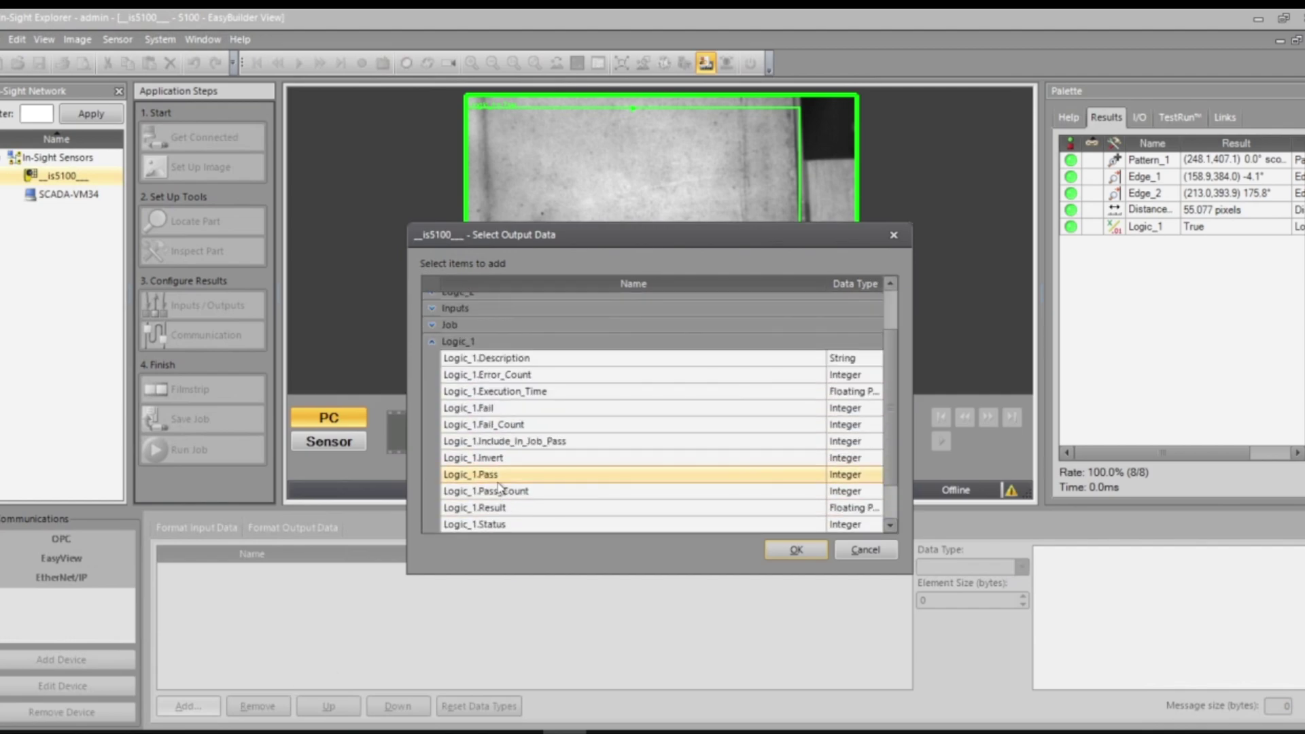
left_click(779, 557)
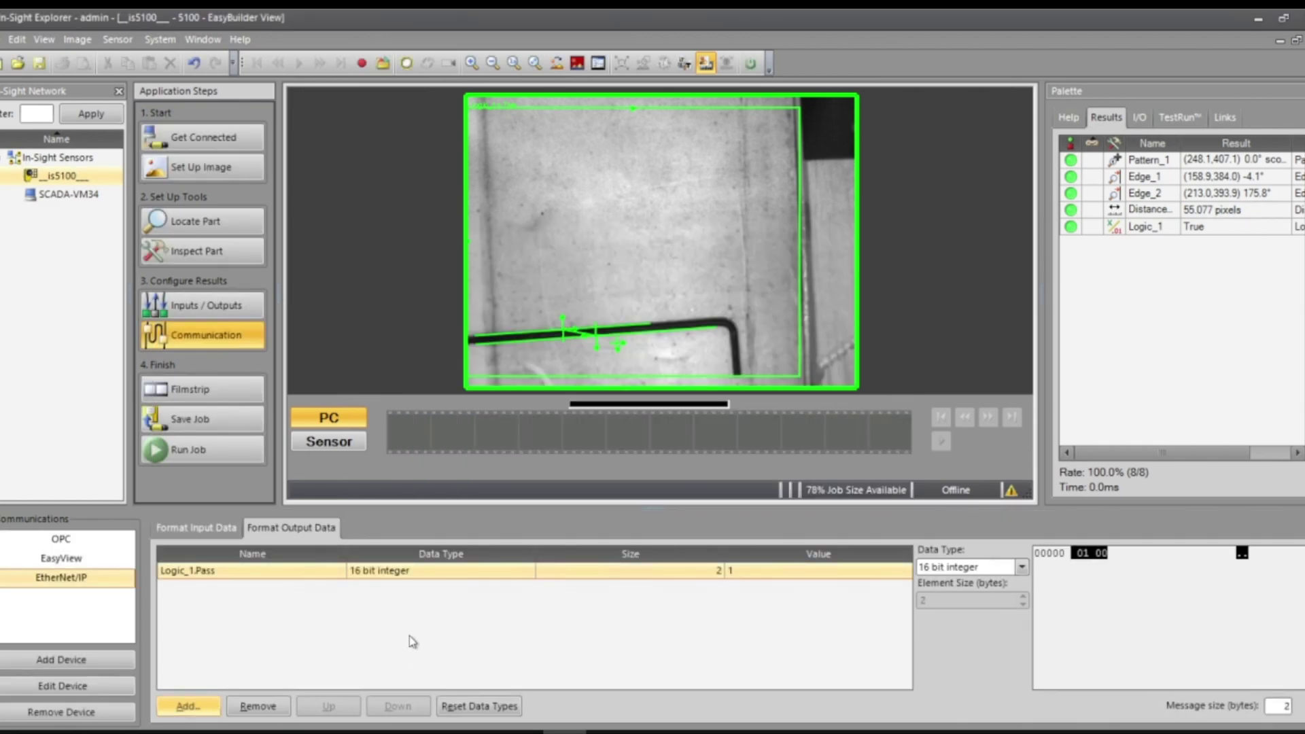
Add Logic_1.Fail as a second output data item, giving a 4-byte message
key("Return")
left_click(432, 400)
scroll(599, 455, "down", 2)
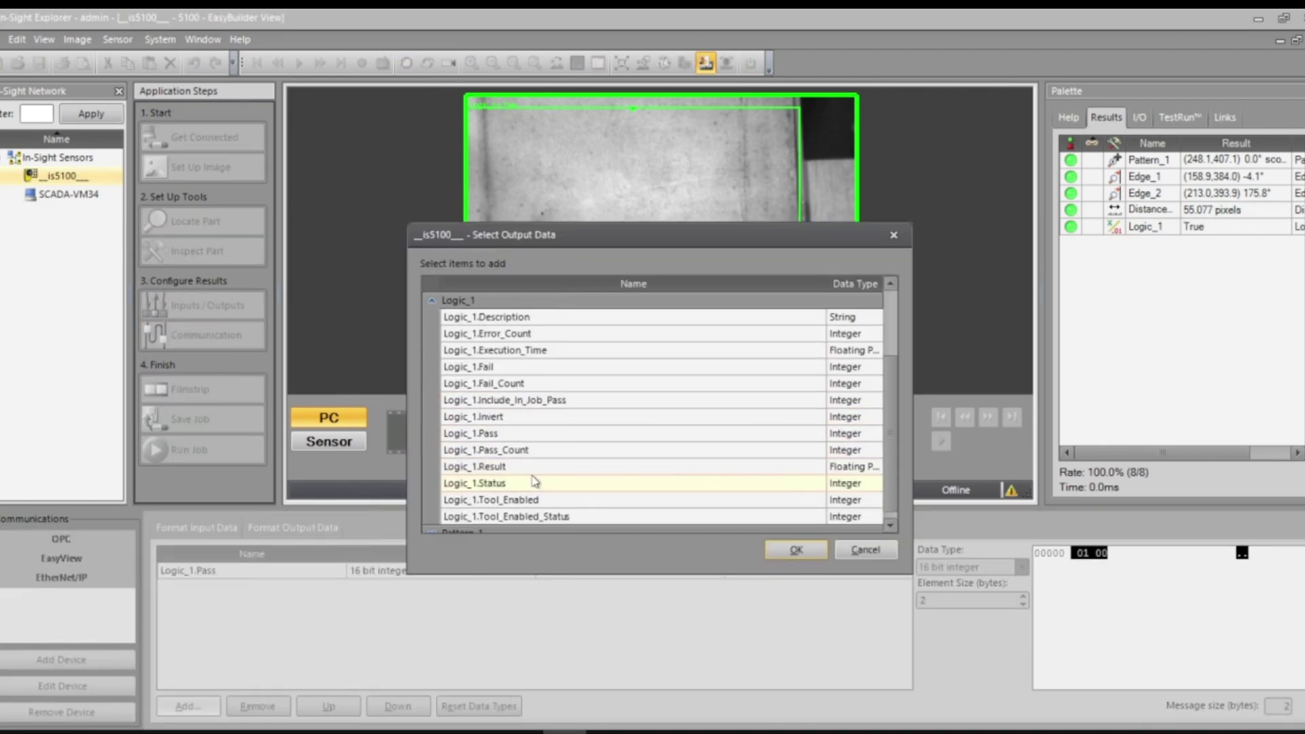
left_click(518, 368)
left_click(796, 550)
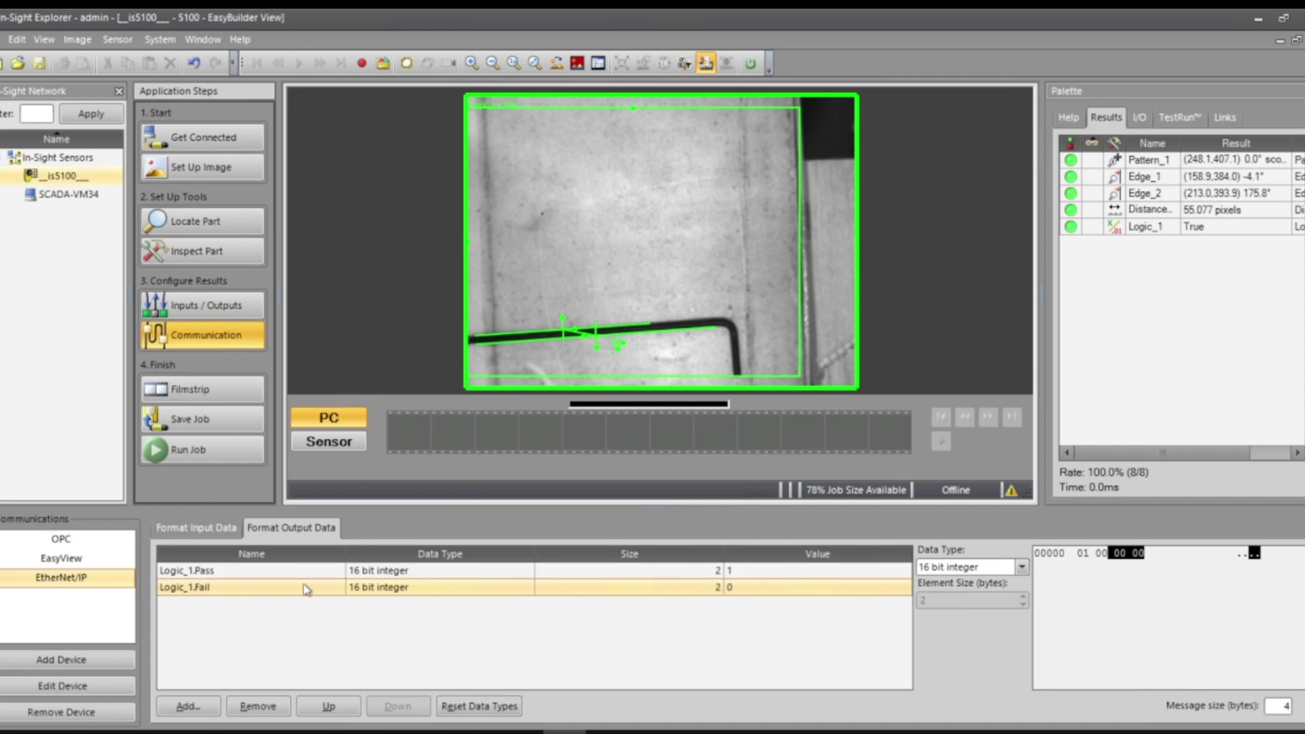
Keep the image acquisition trigger set to Camera
left_click(154, 172)
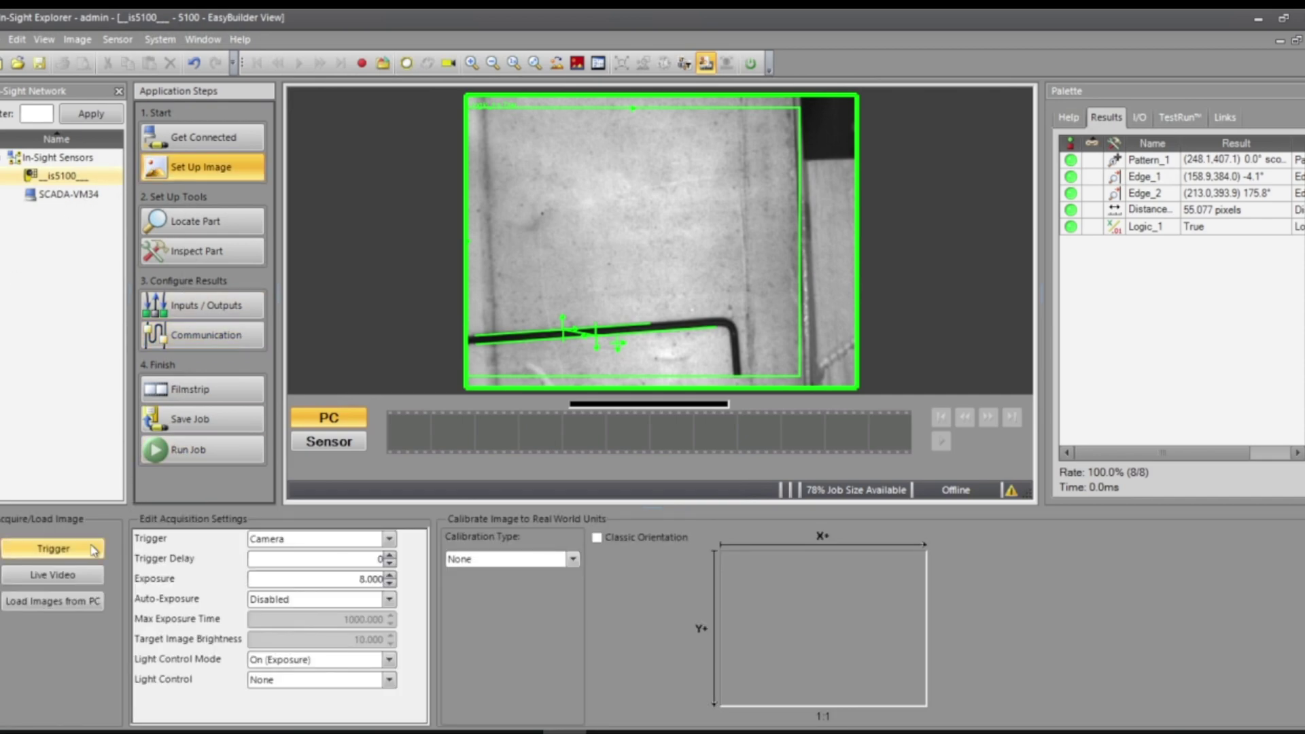
left_click(305, 542)
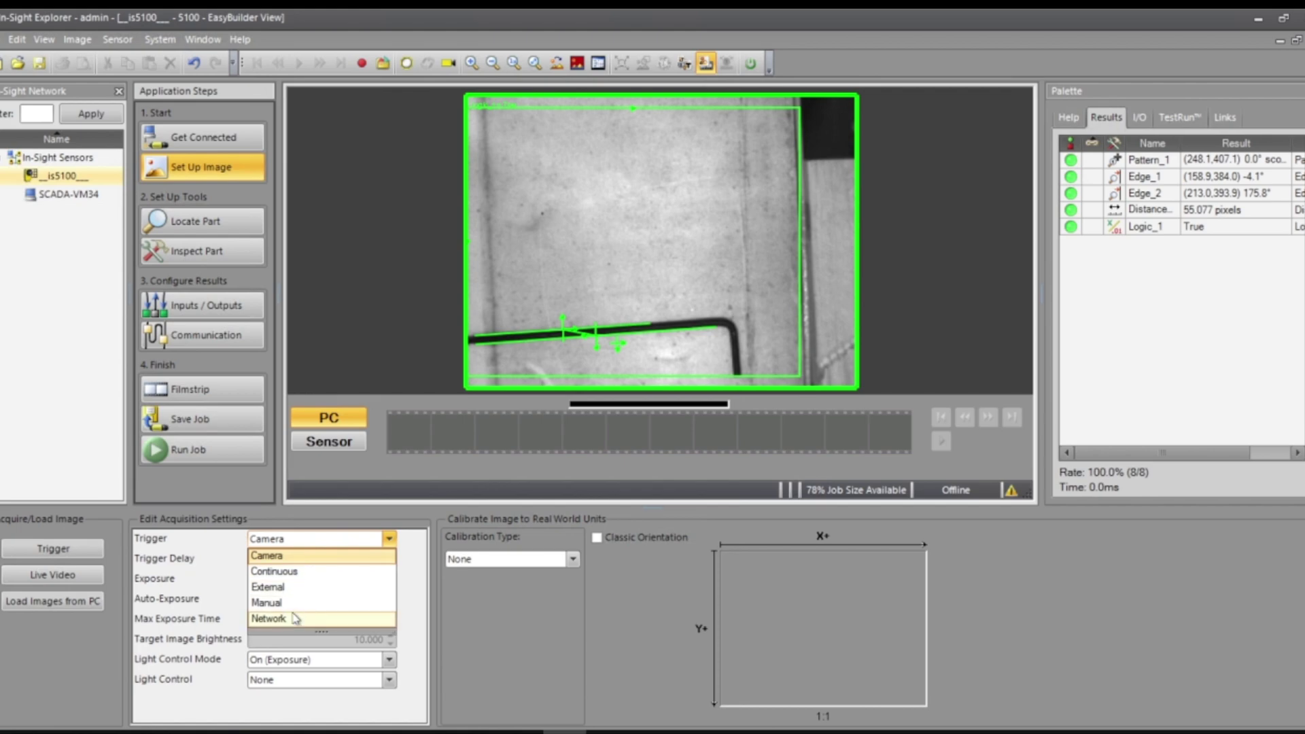
left_click(224, 581)
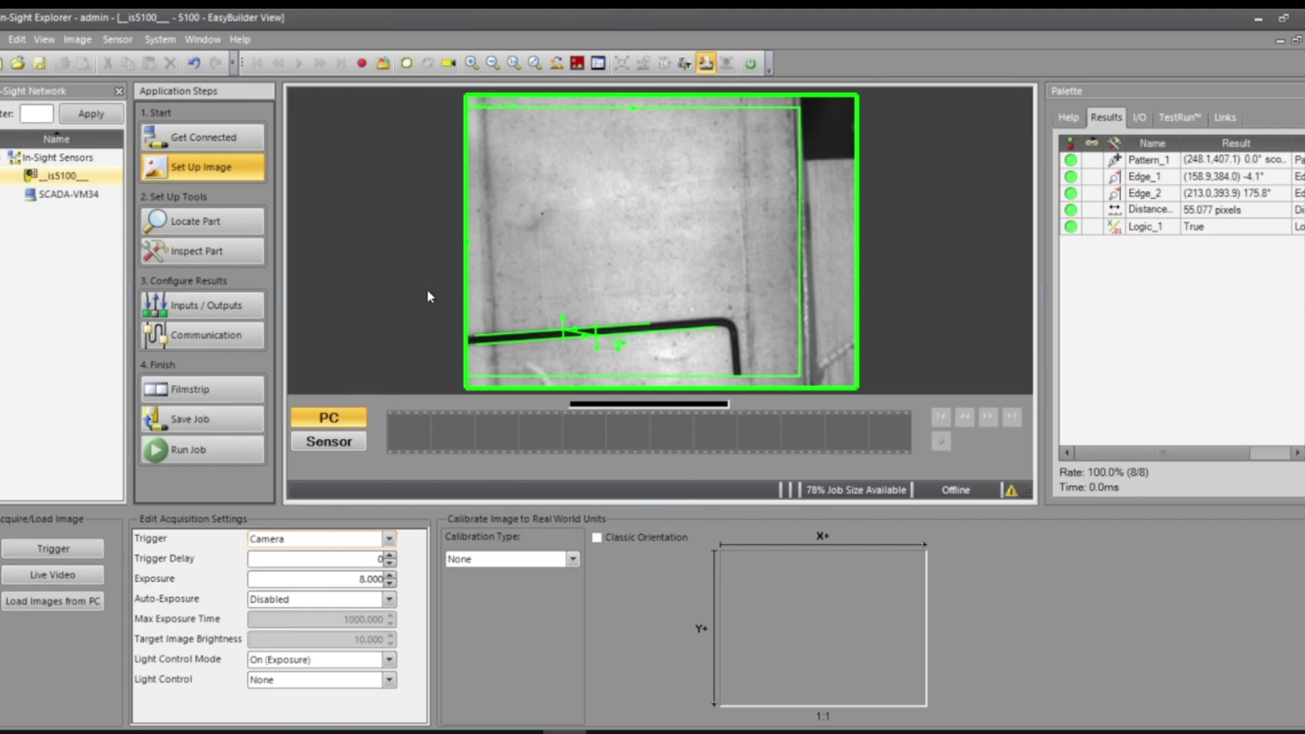
Acquire a fresh image so Distance_1 updates to 55.106 pixels, then return to Communication
left_click(407, 67)
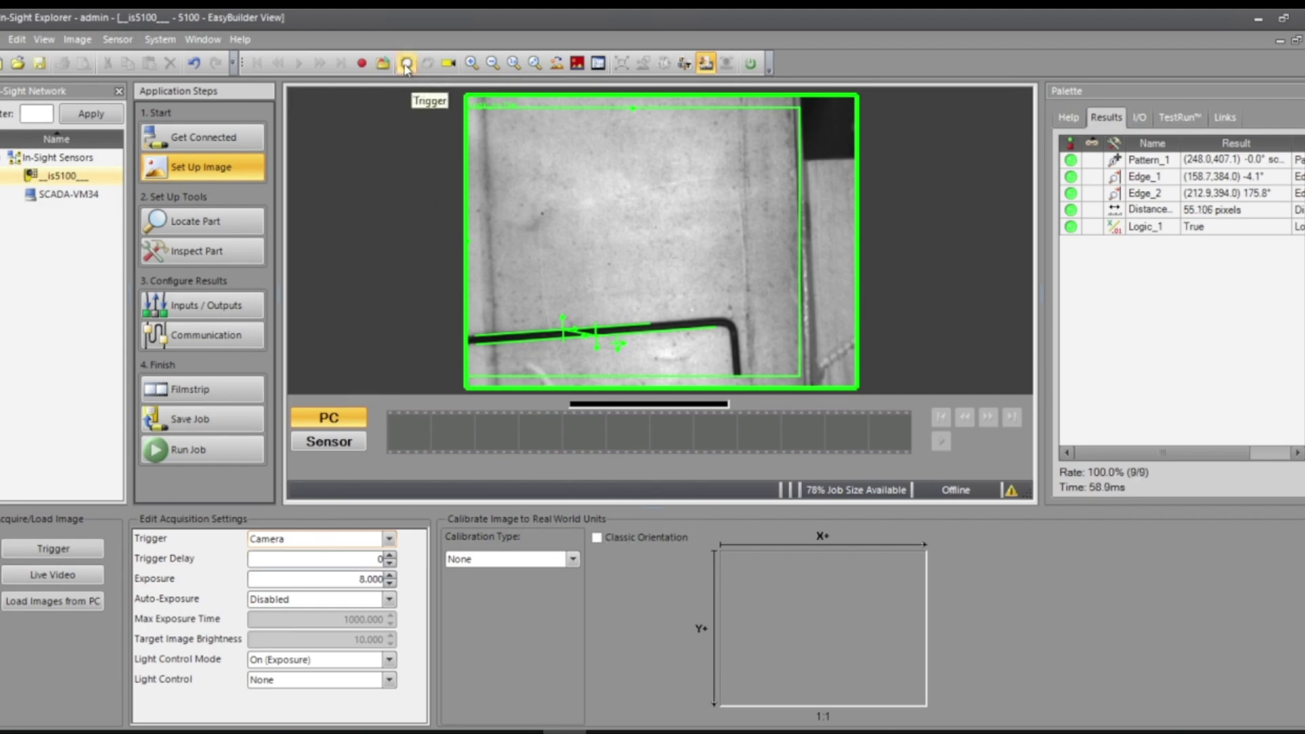
left_click(219, 310)
left_click(214, 340)
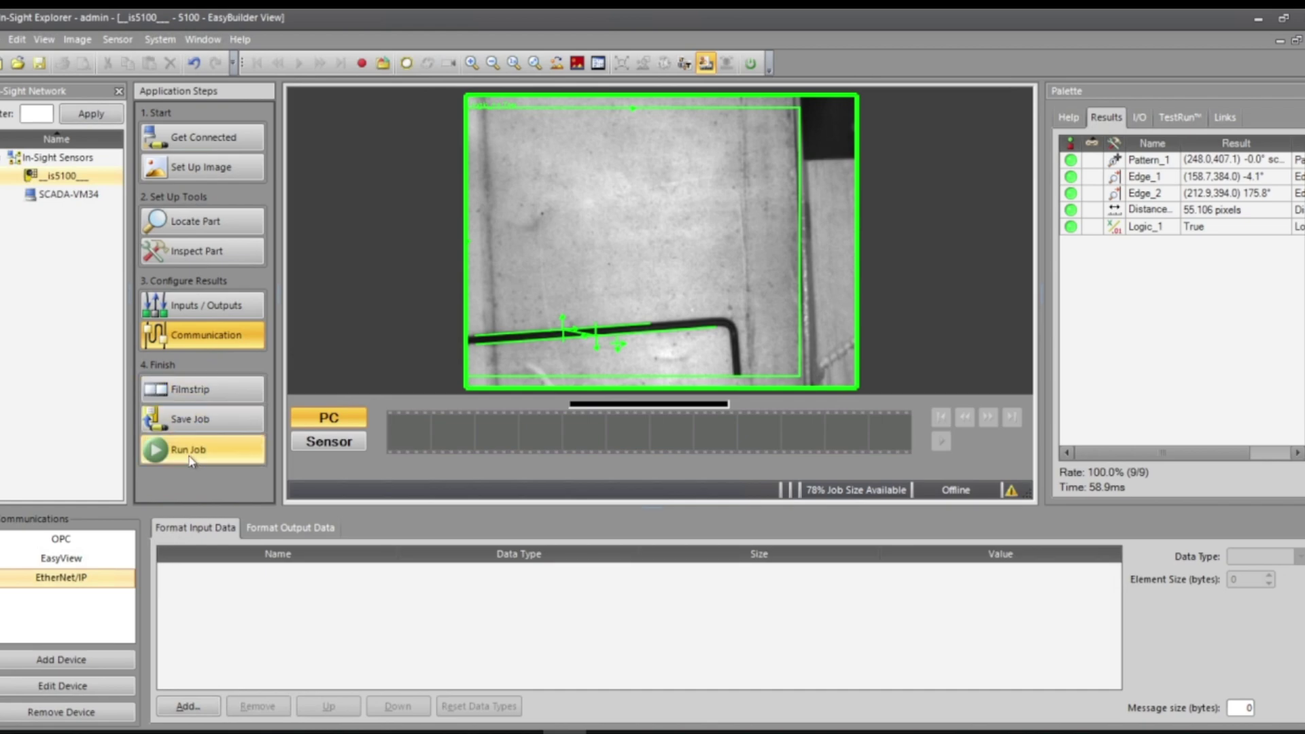
Review the Run Job, Filmstrip and Save Job settings
left_click(192, 454)
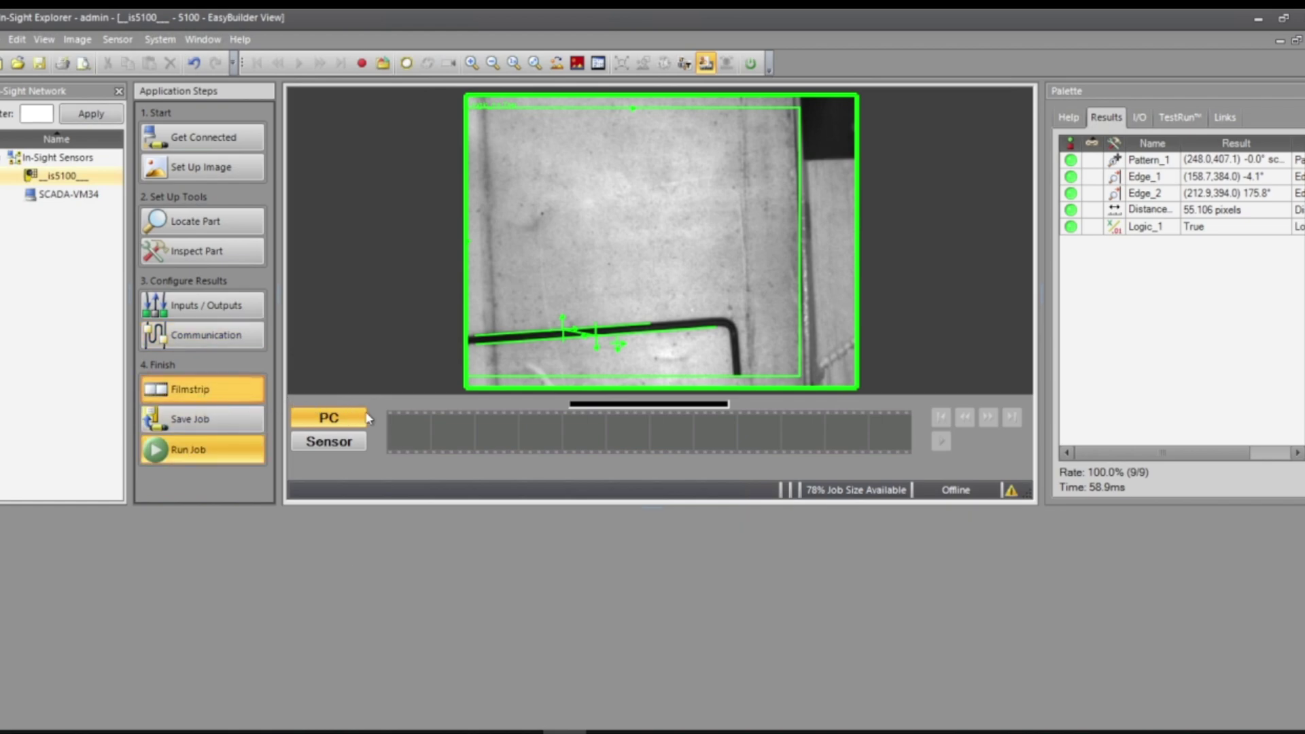
left_click(201, 394)
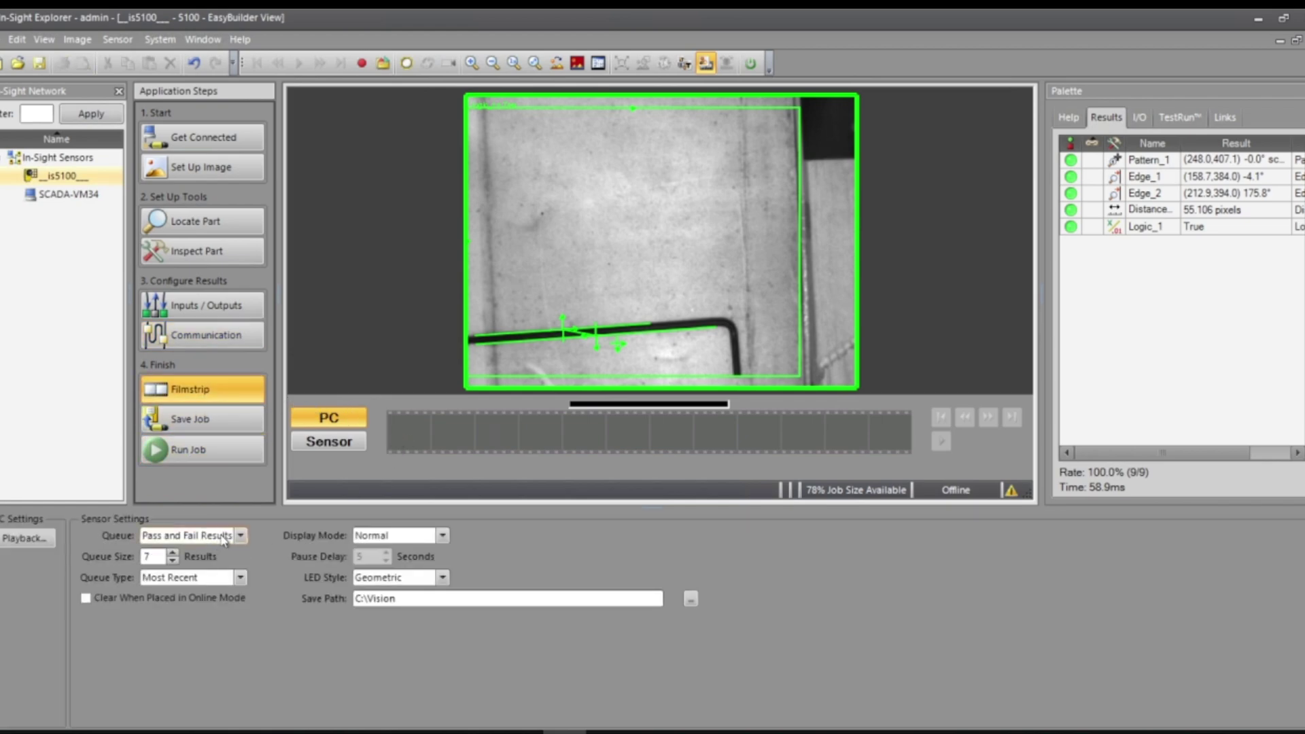
left_click(241, 428)
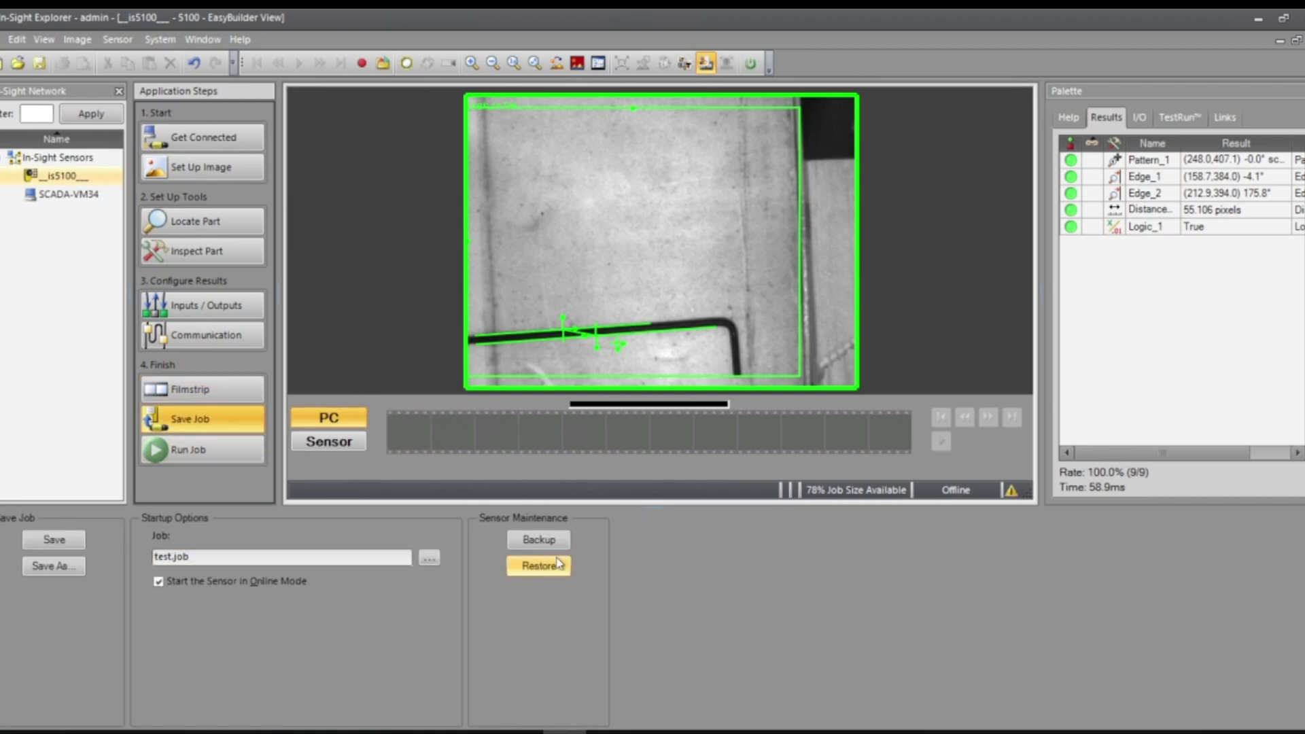
Put the sensor Online from Run Job and confirm Yes
left_click(232, 456)
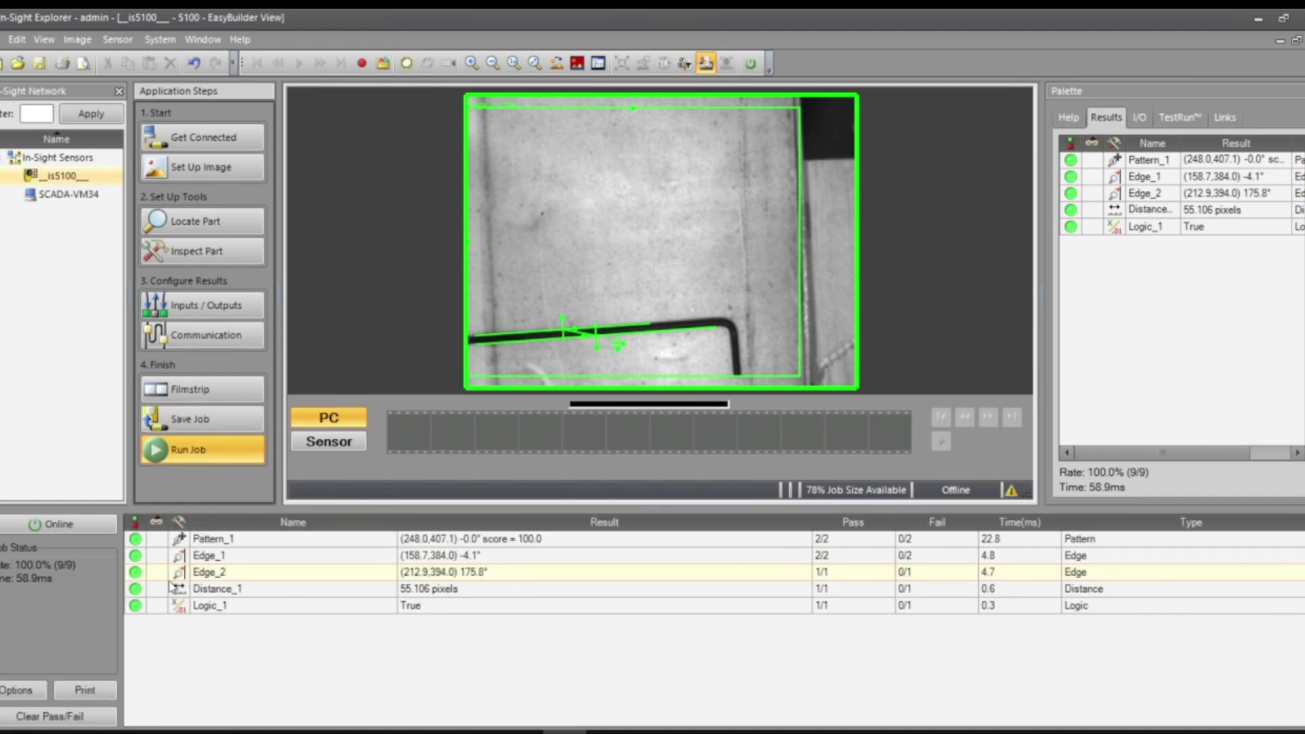
left_click(80, 523)
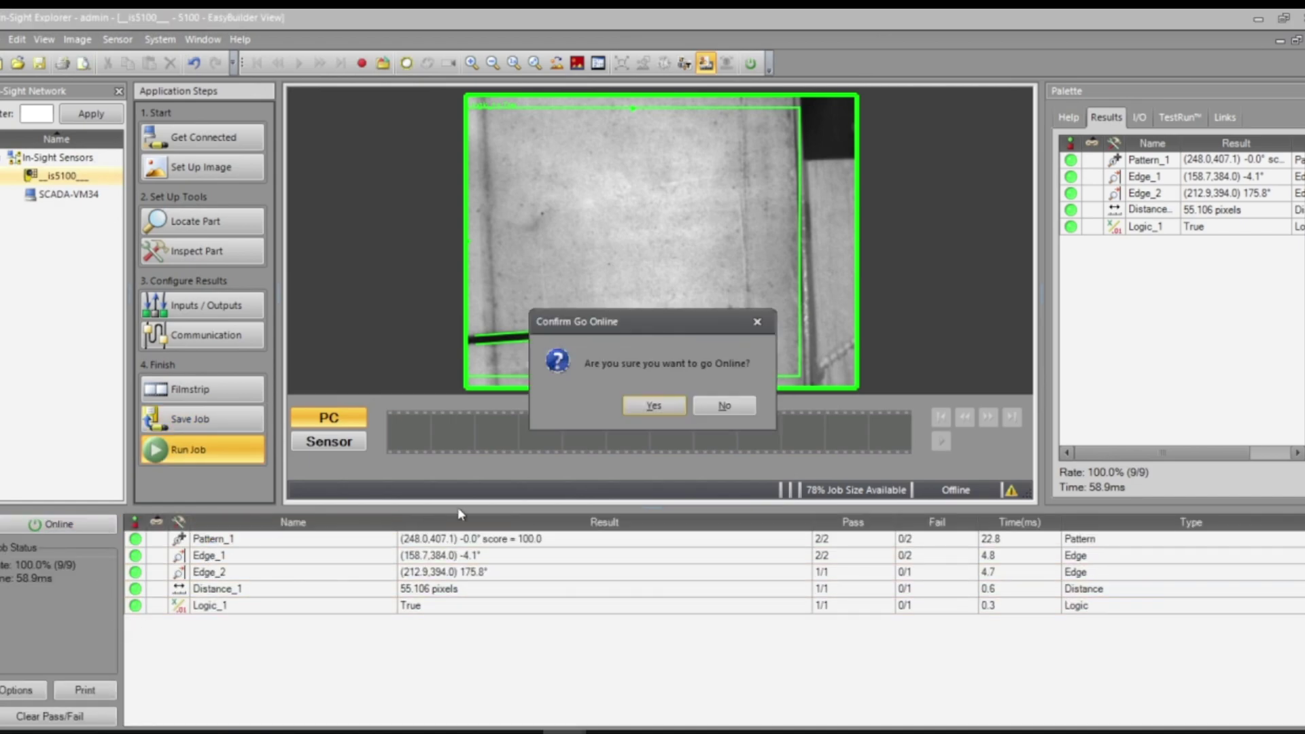
left_click(639, 411)
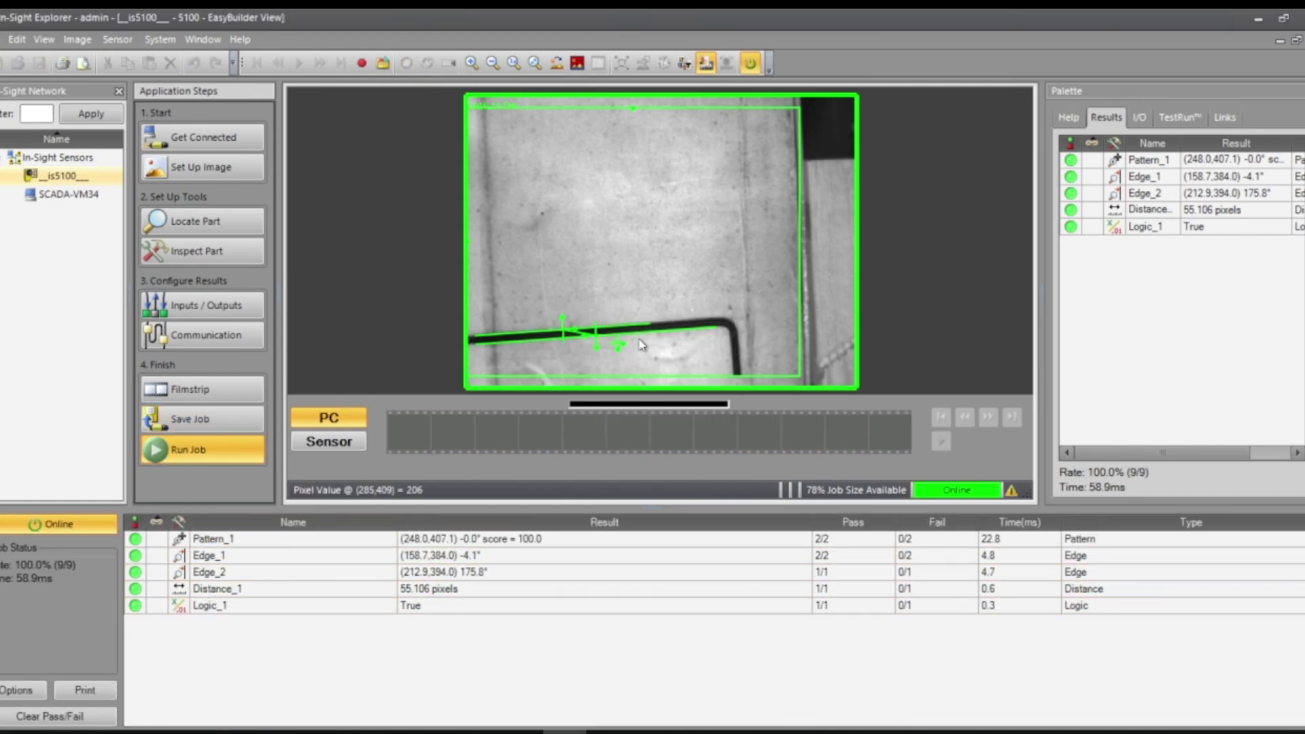